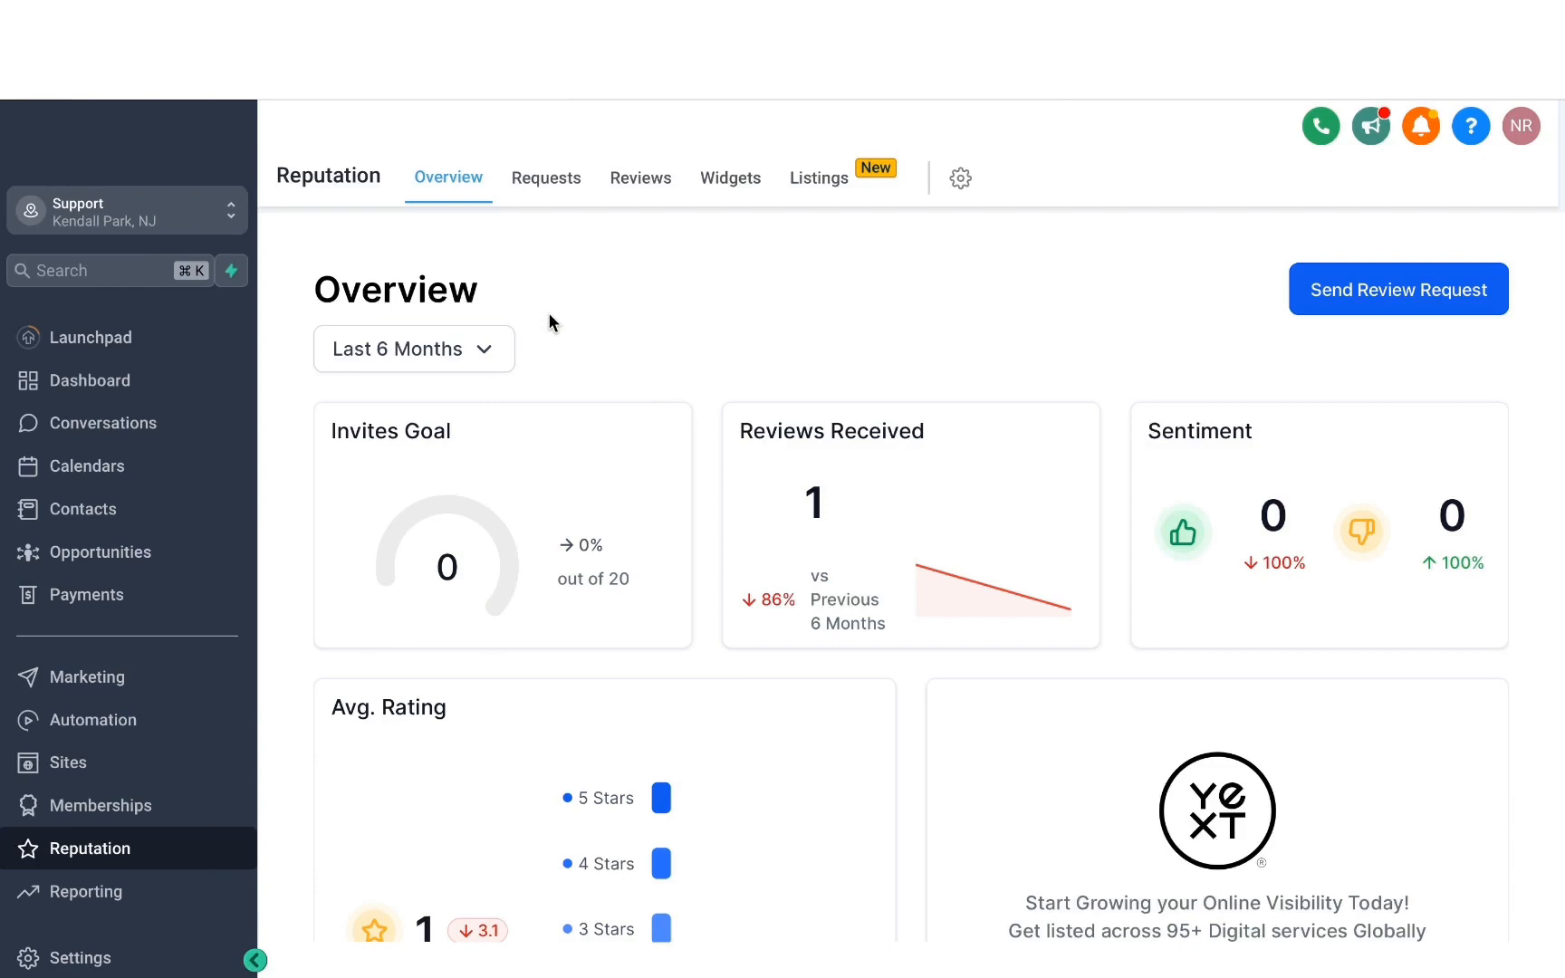
# Open the Integrations page in the location's settings.
pyautogui.click(80, 958)
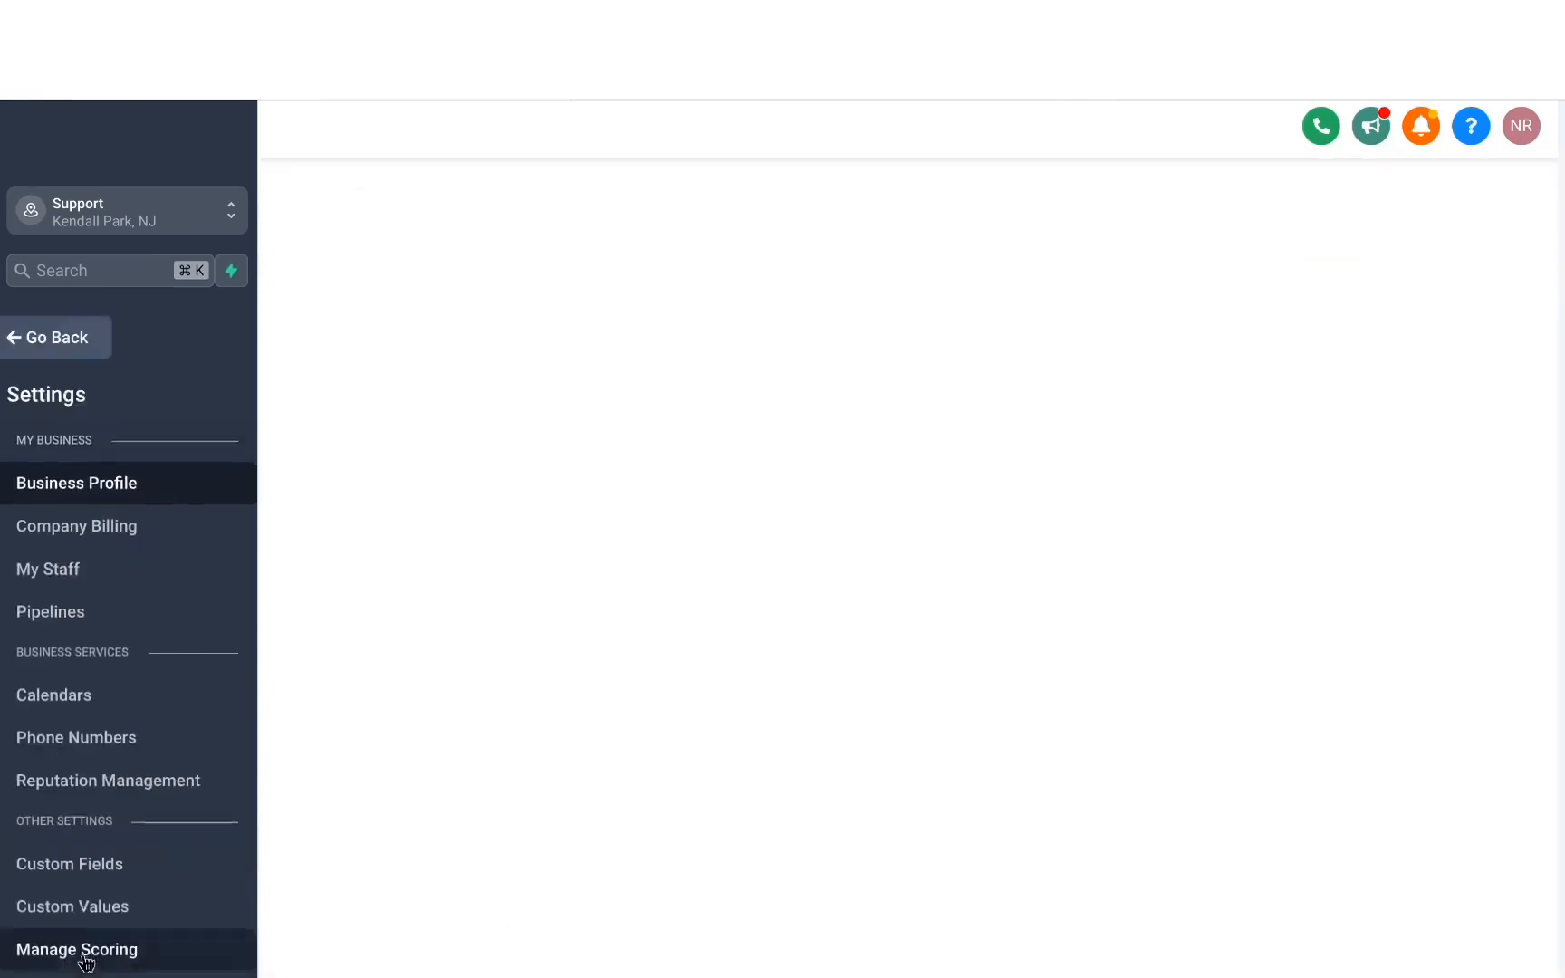
pyautogui.scroll(-4, 61, 597)
pyautogui.scroll(-1, 62, 598)
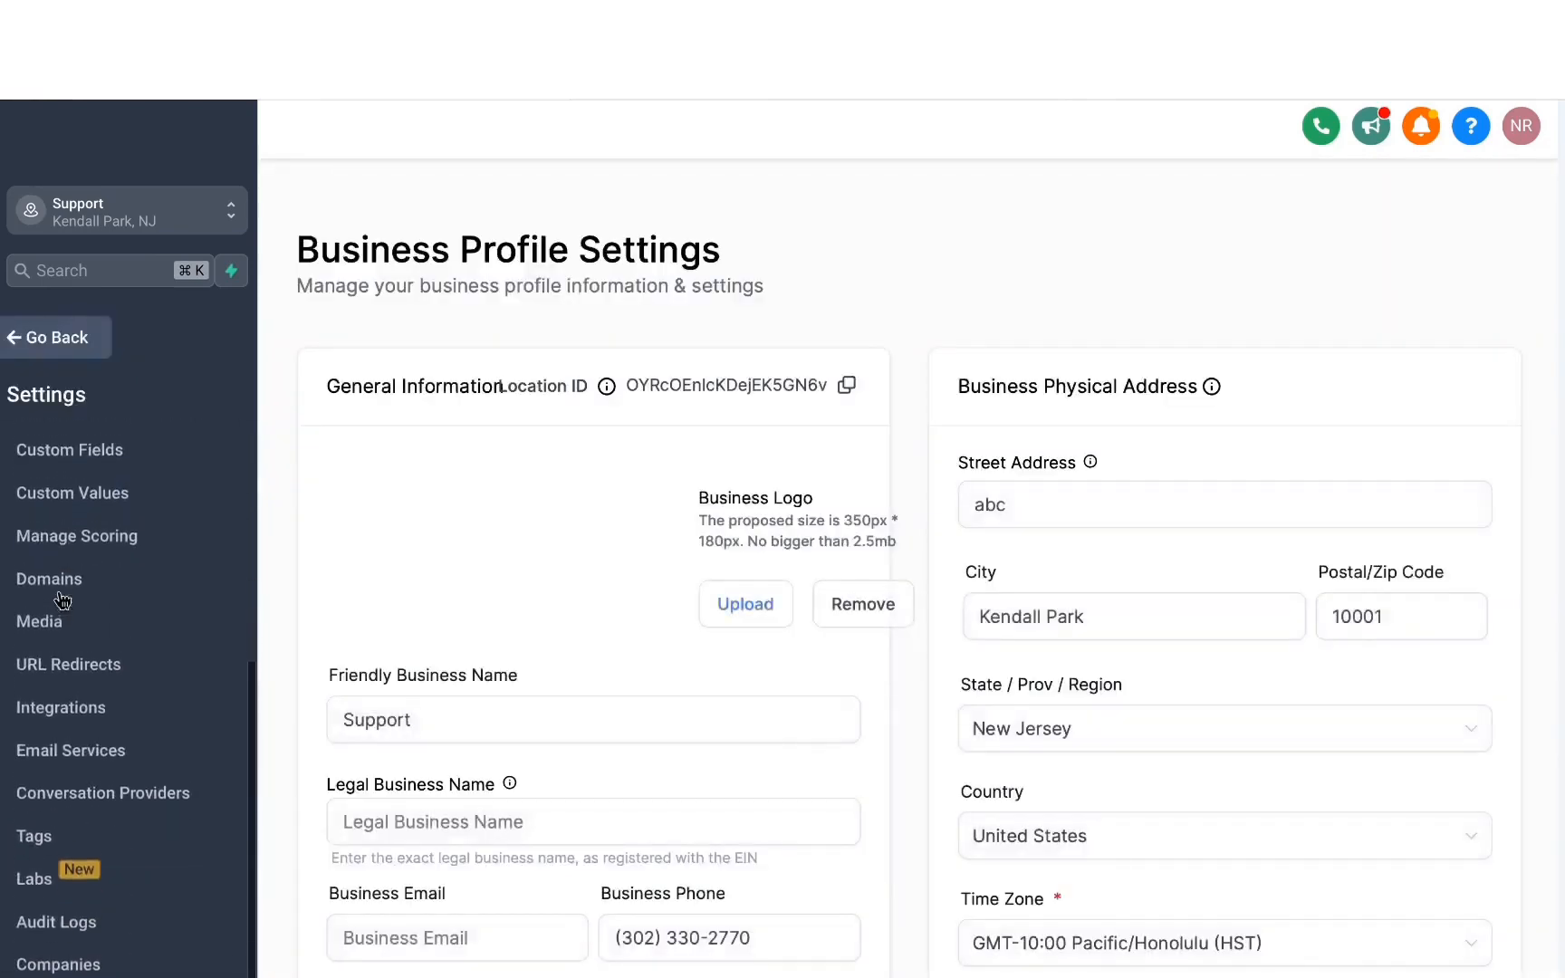
pyautogui.click(61, 711)
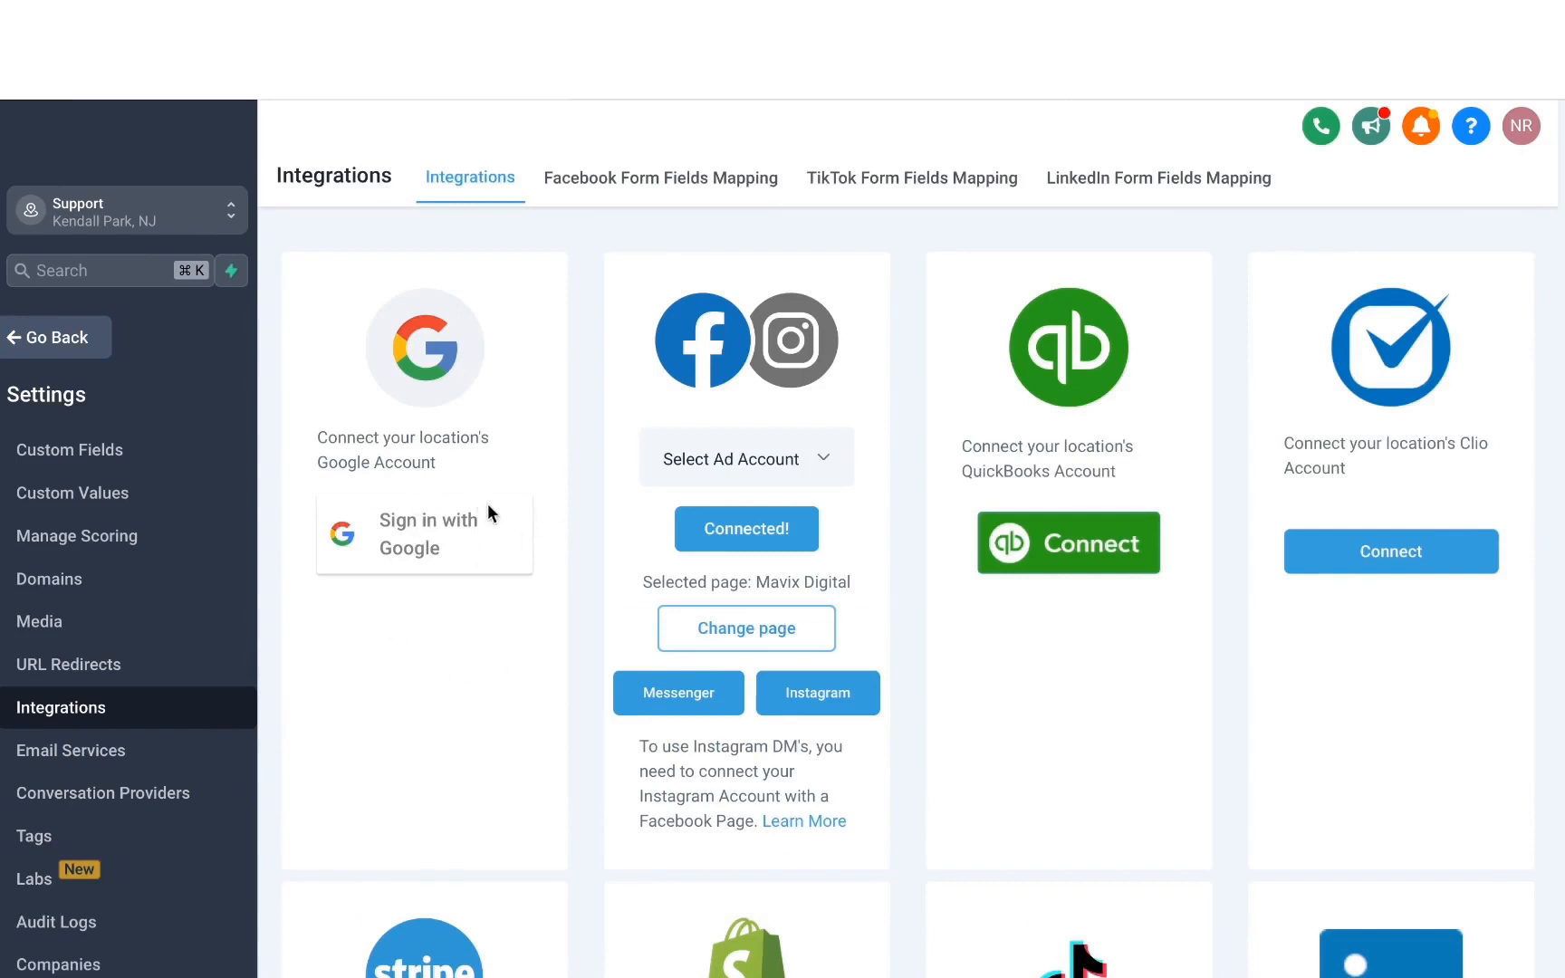
# Sign in with a Google account and grant Lead Connector access to it.
pyautogui.click(392, 537)
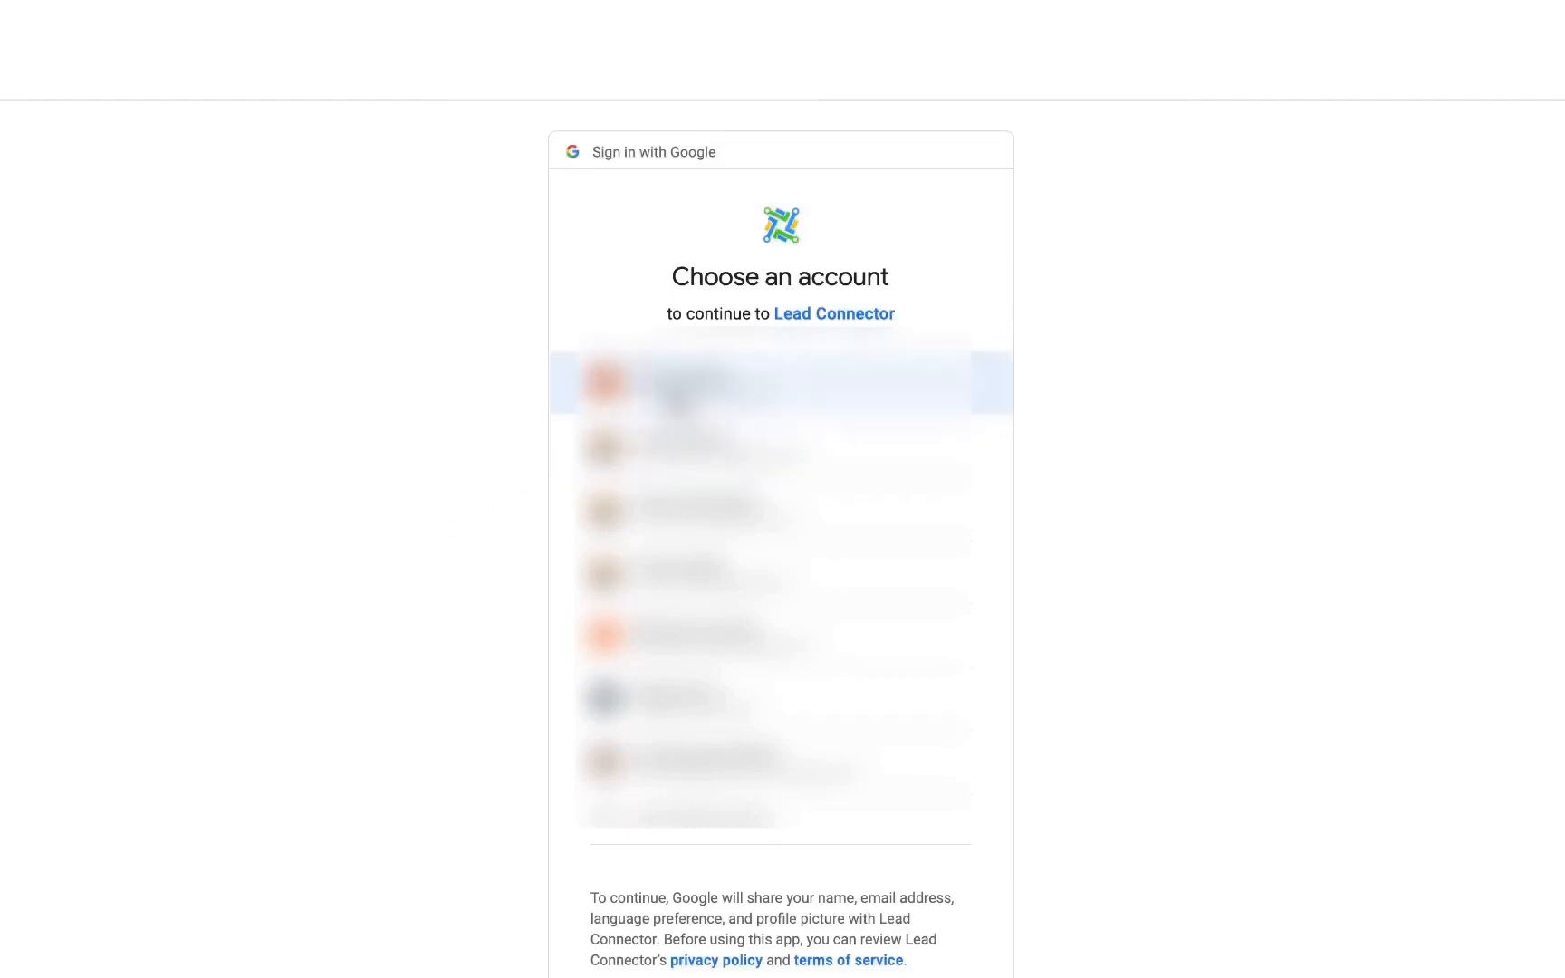
pyautogui.click(679, 398)
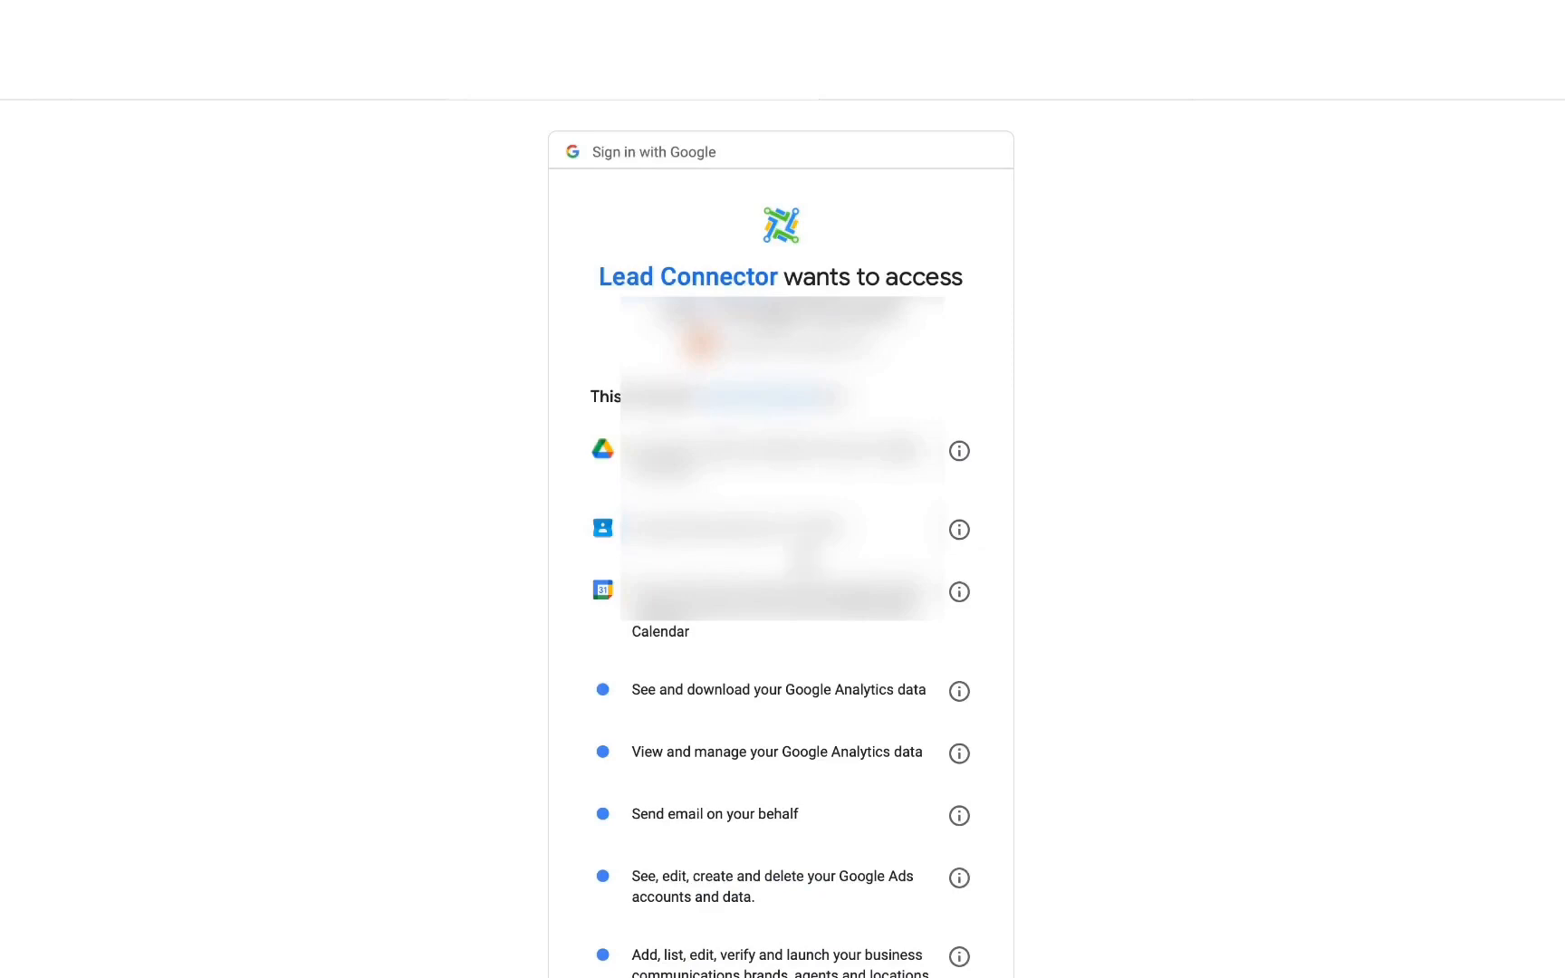
pyautogui.scroll(-10, 781, 543)
pyautogui.click(858, 839)
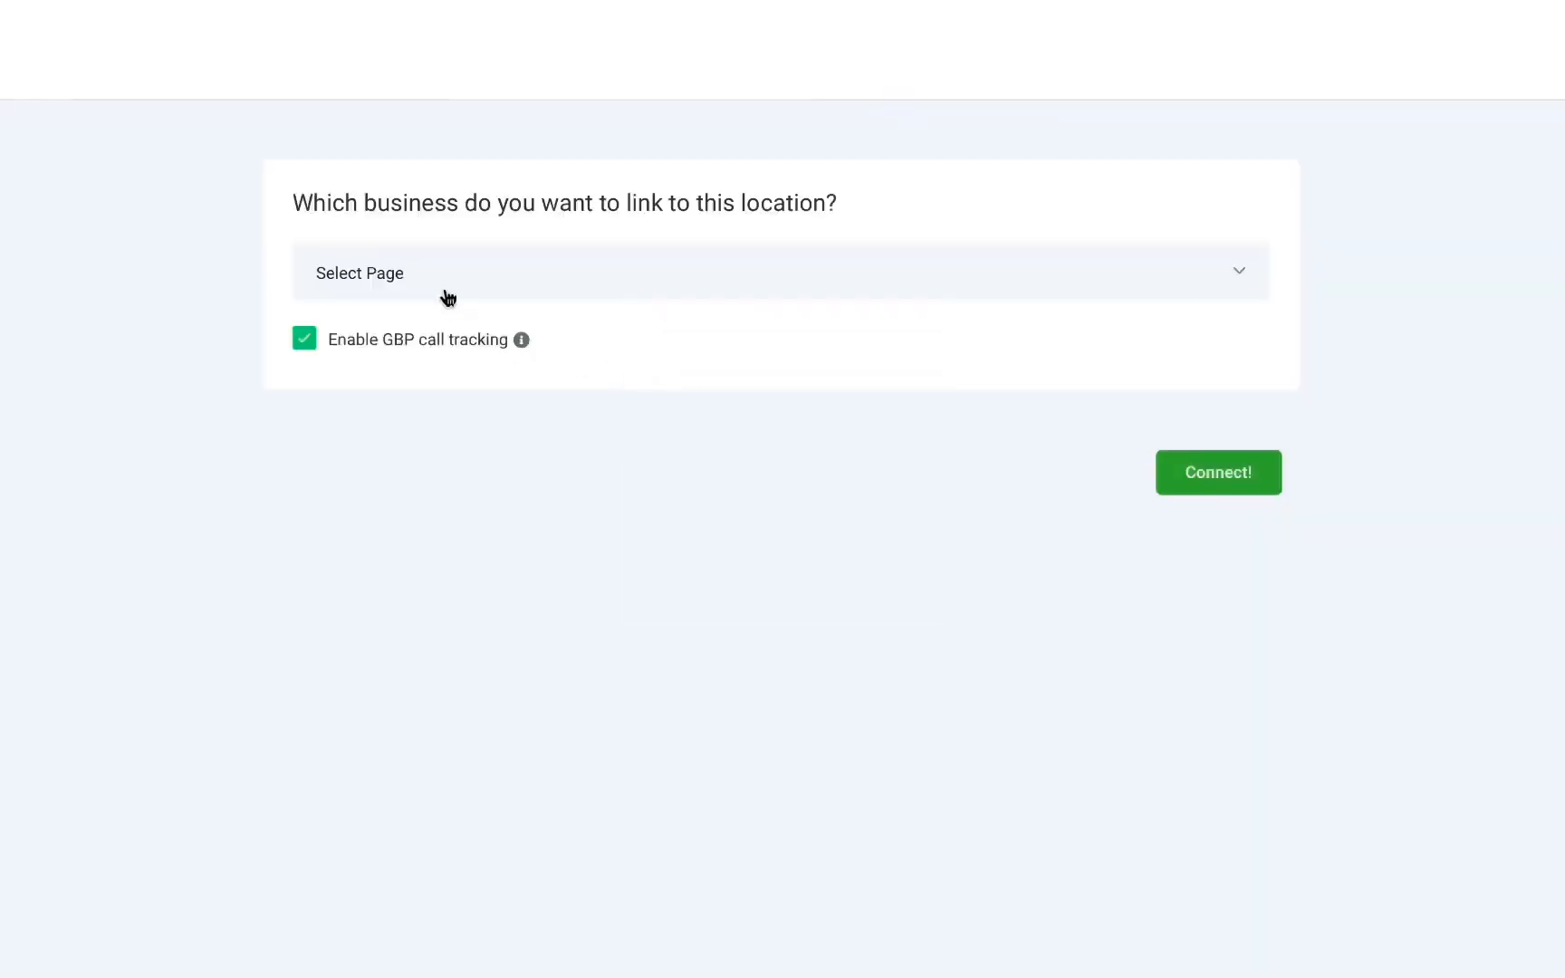
# Link the American Hair Co. business to this location with GBP call tracking disabled, and connect it.
pyautogui.click(441, 285)
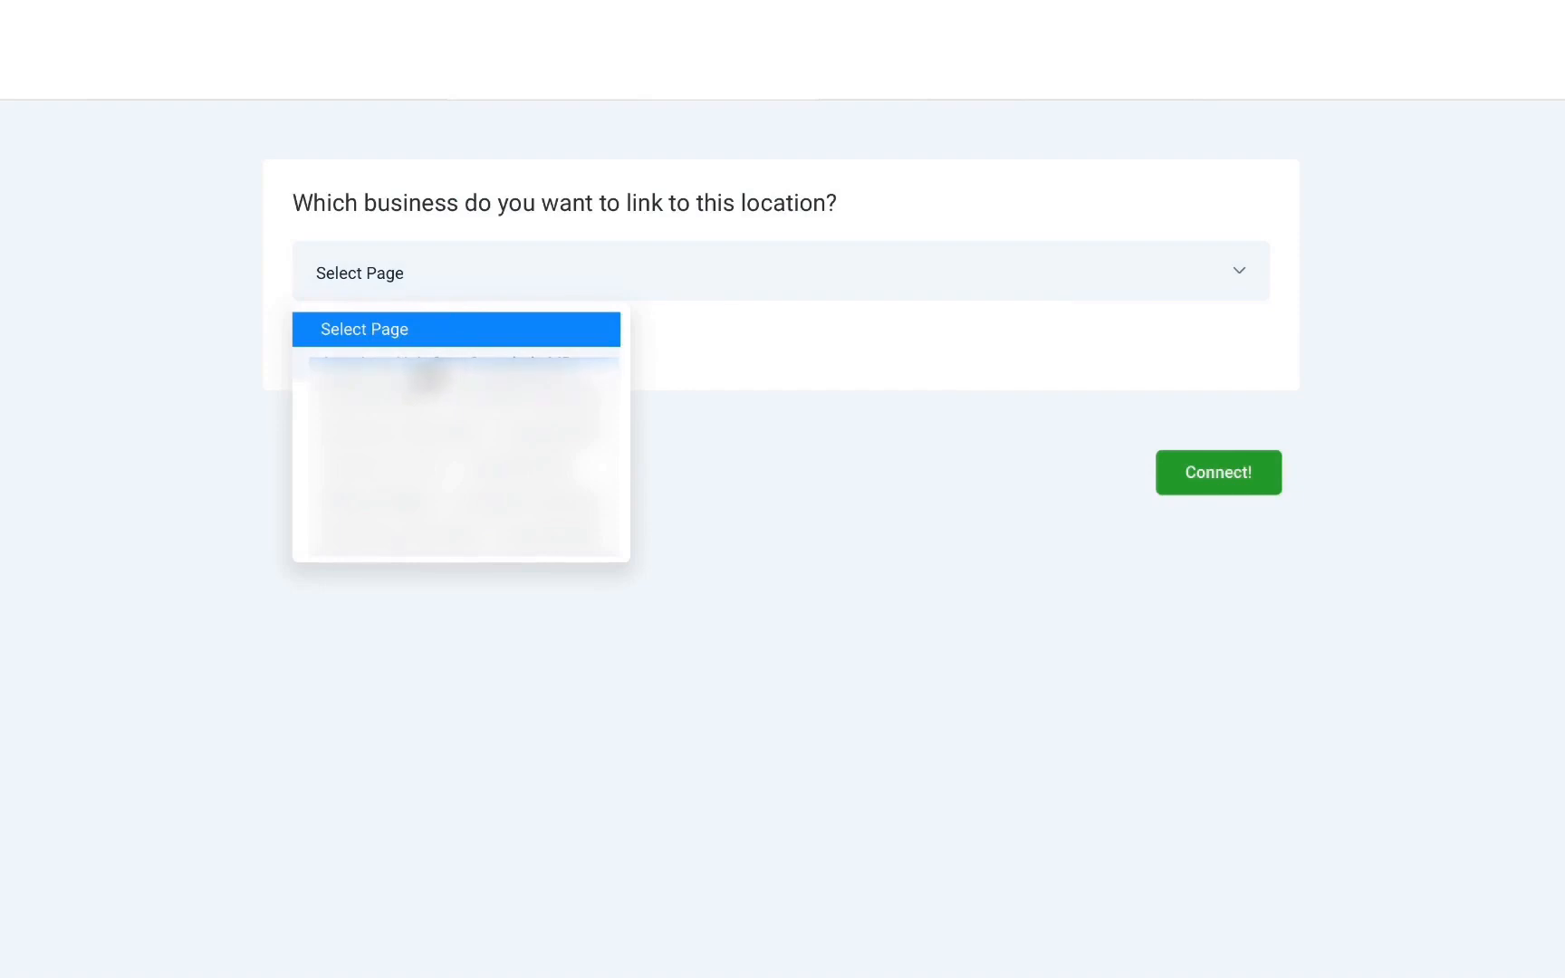
pyautogui.click(426, 375)
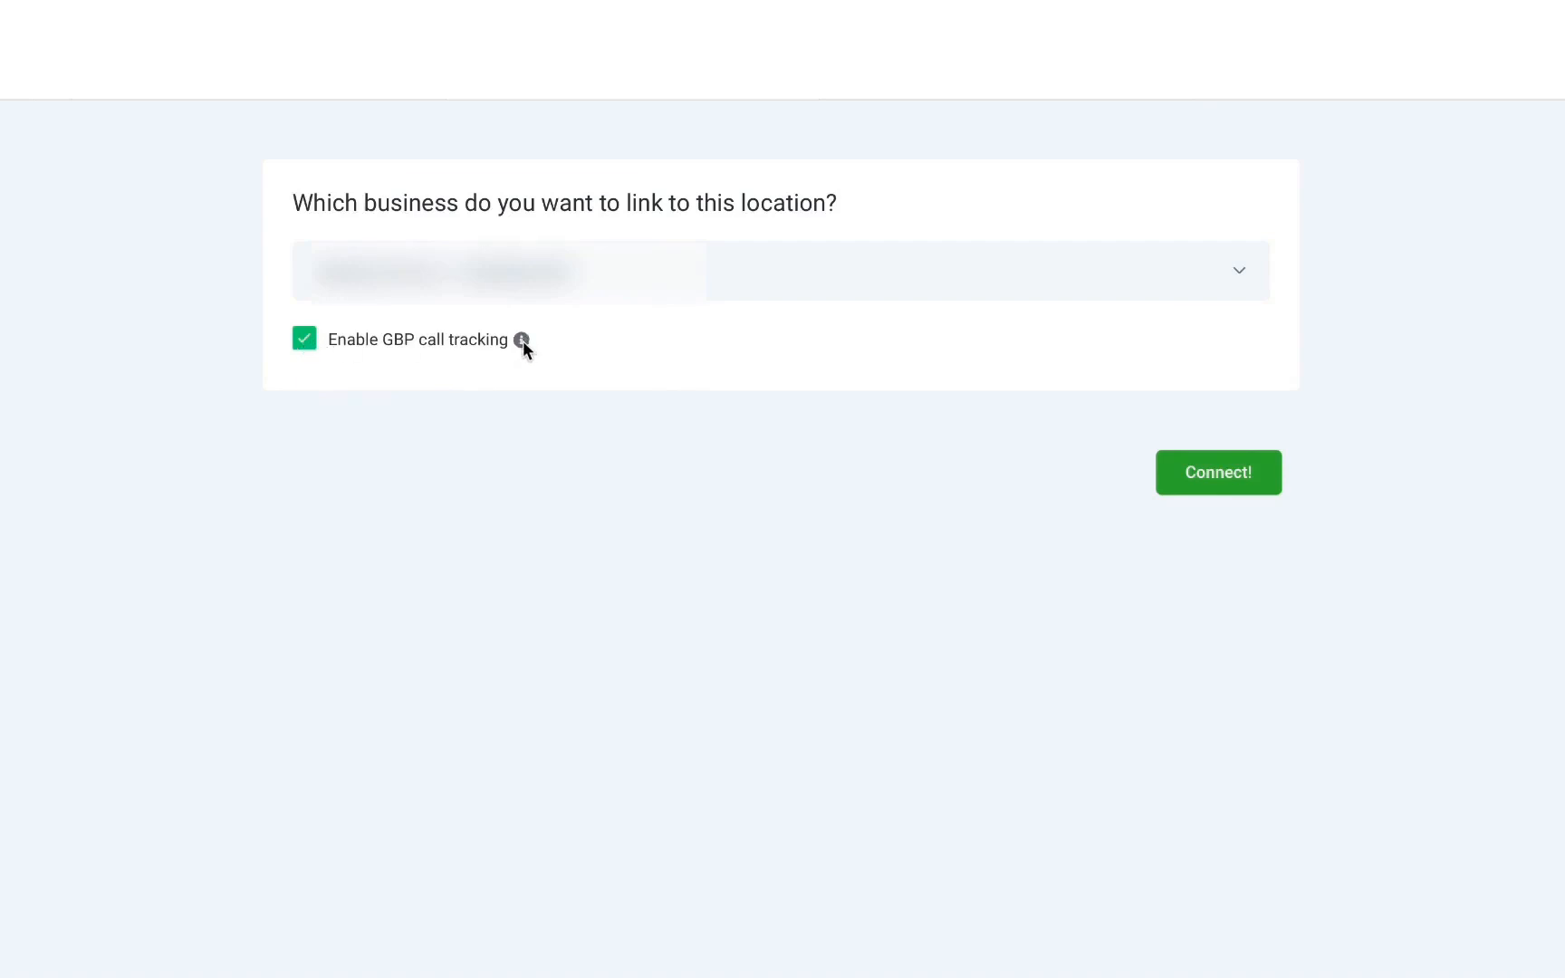
pyautogui.moveTo(522, 341)
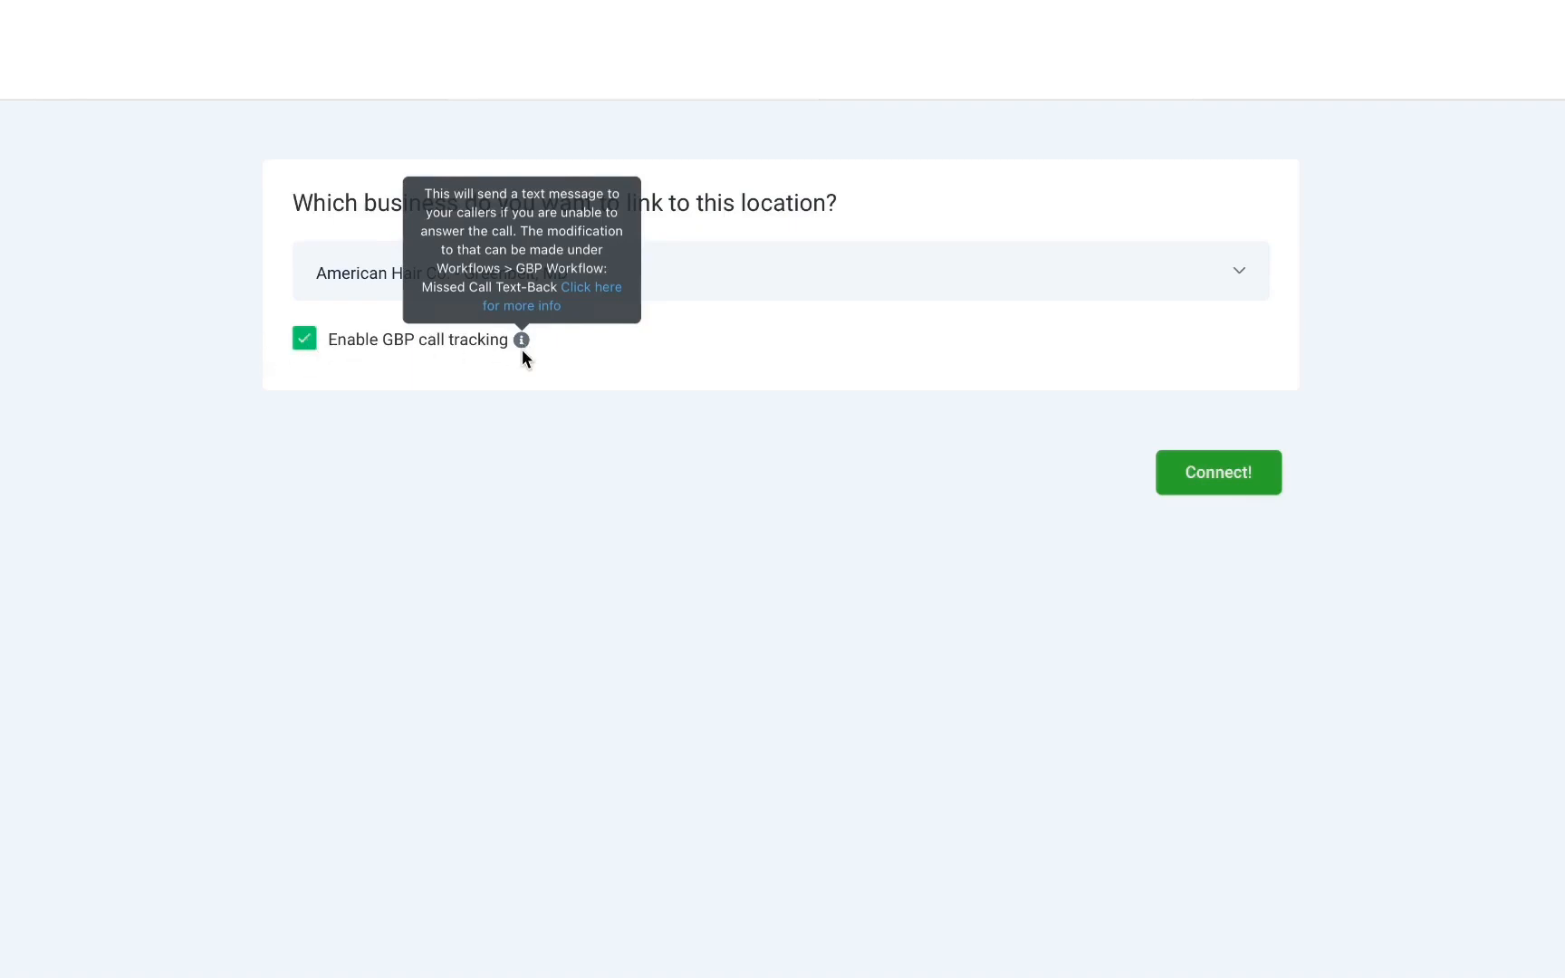
pyautogui.click(308, 349)
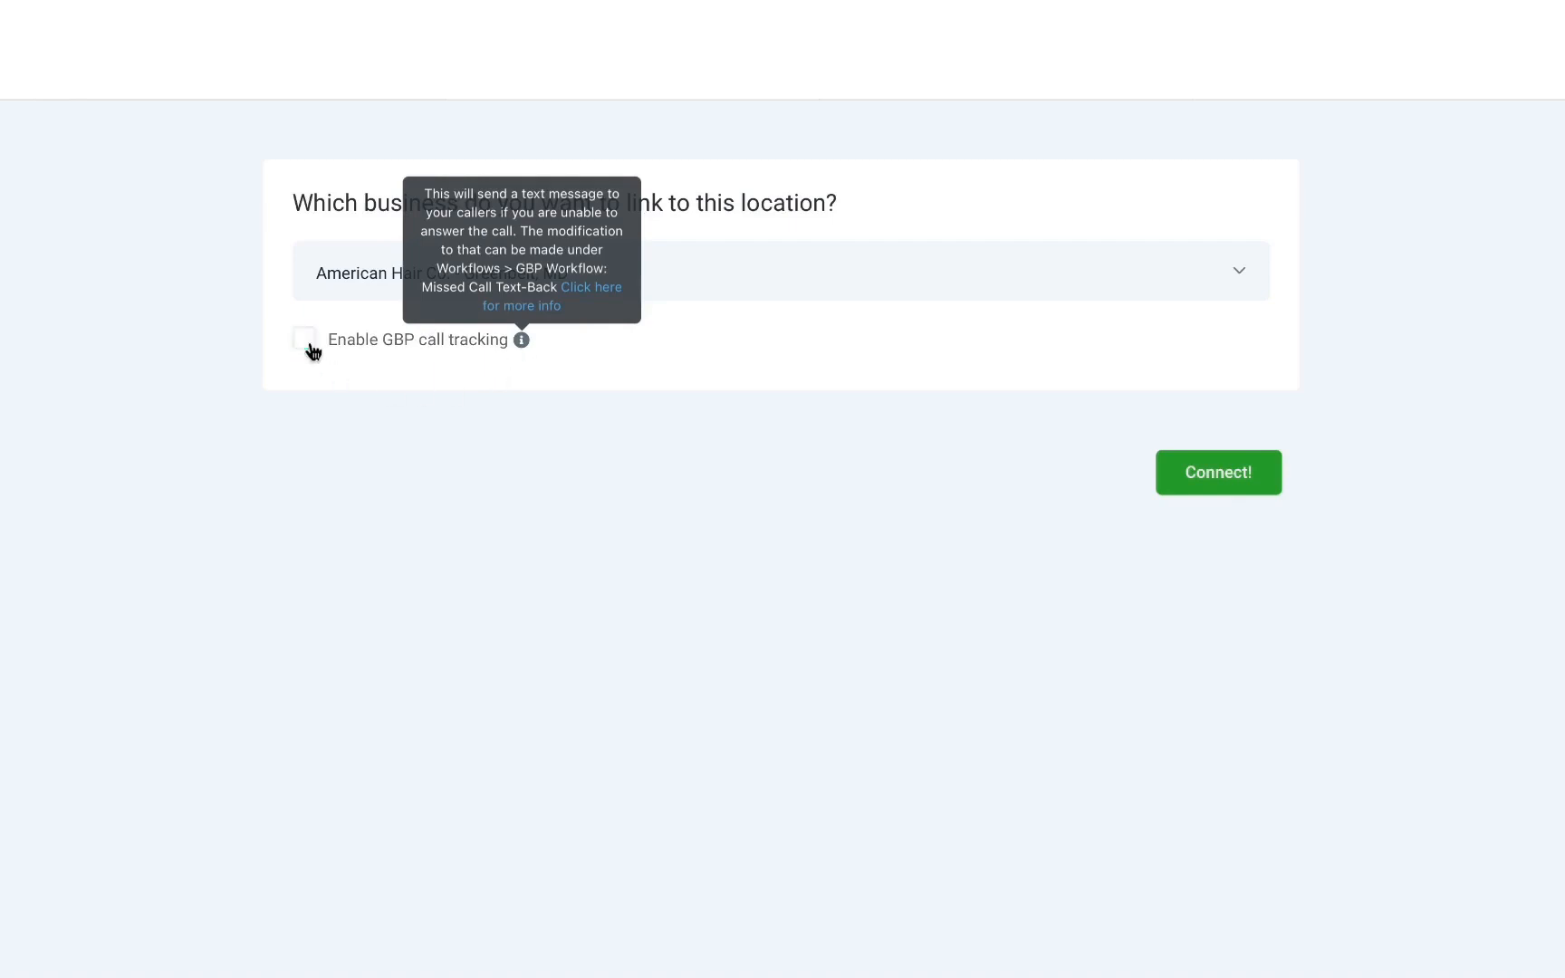
pyautogui.click(1206, 470)
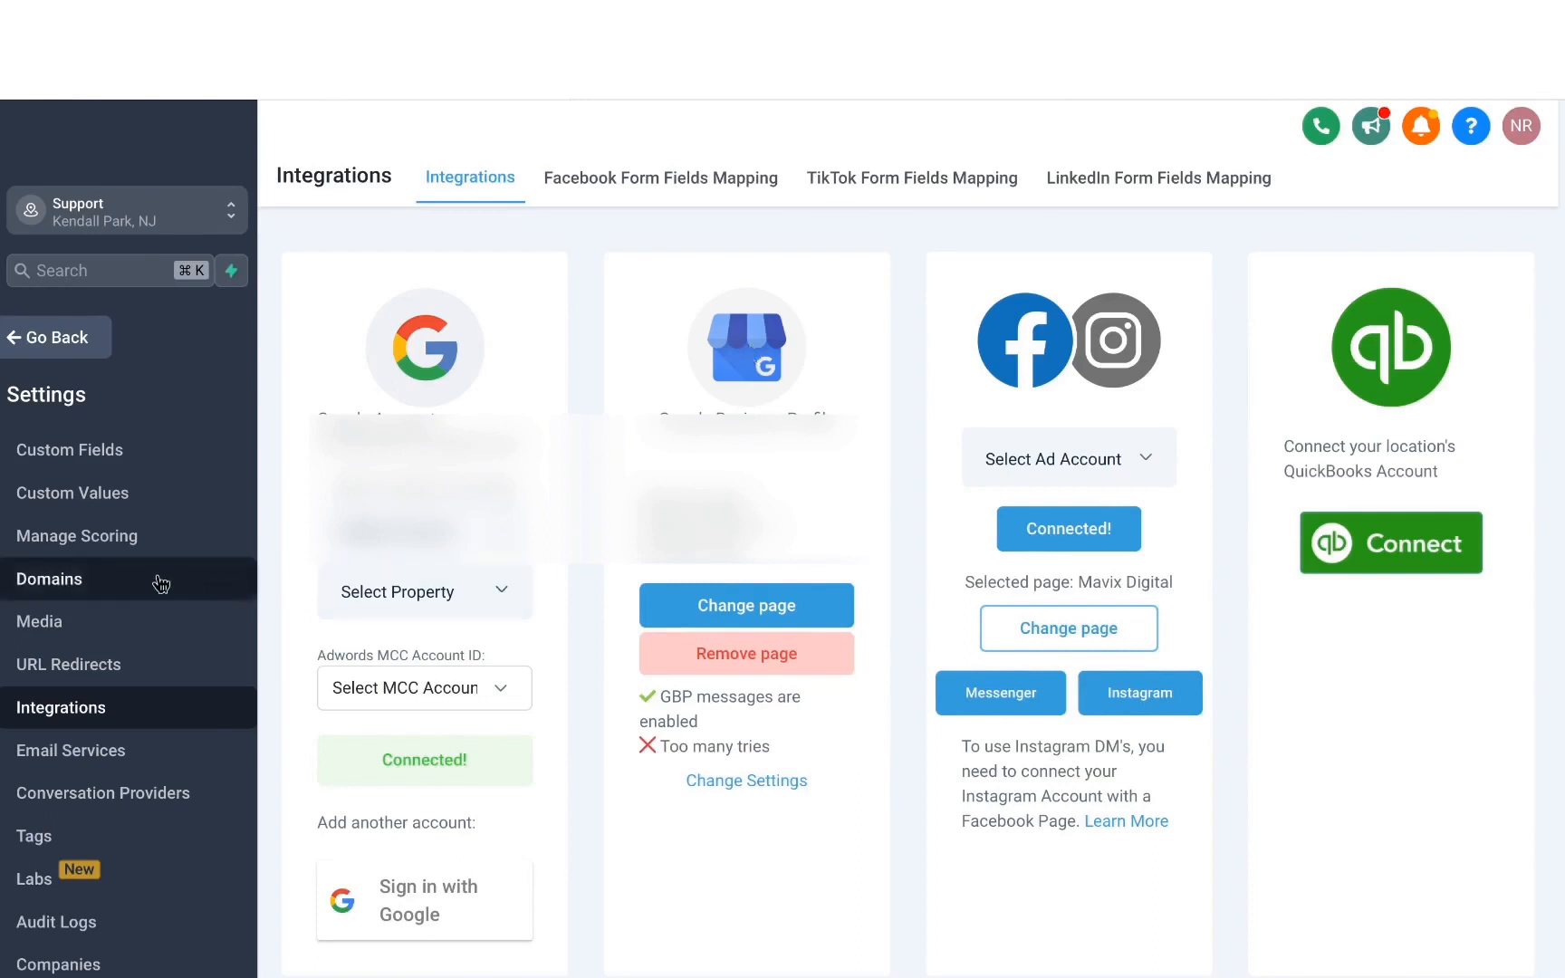
# Open the Reputation Management settings and select the existing review link.
pyautogui.scroll(3, 158, 581)
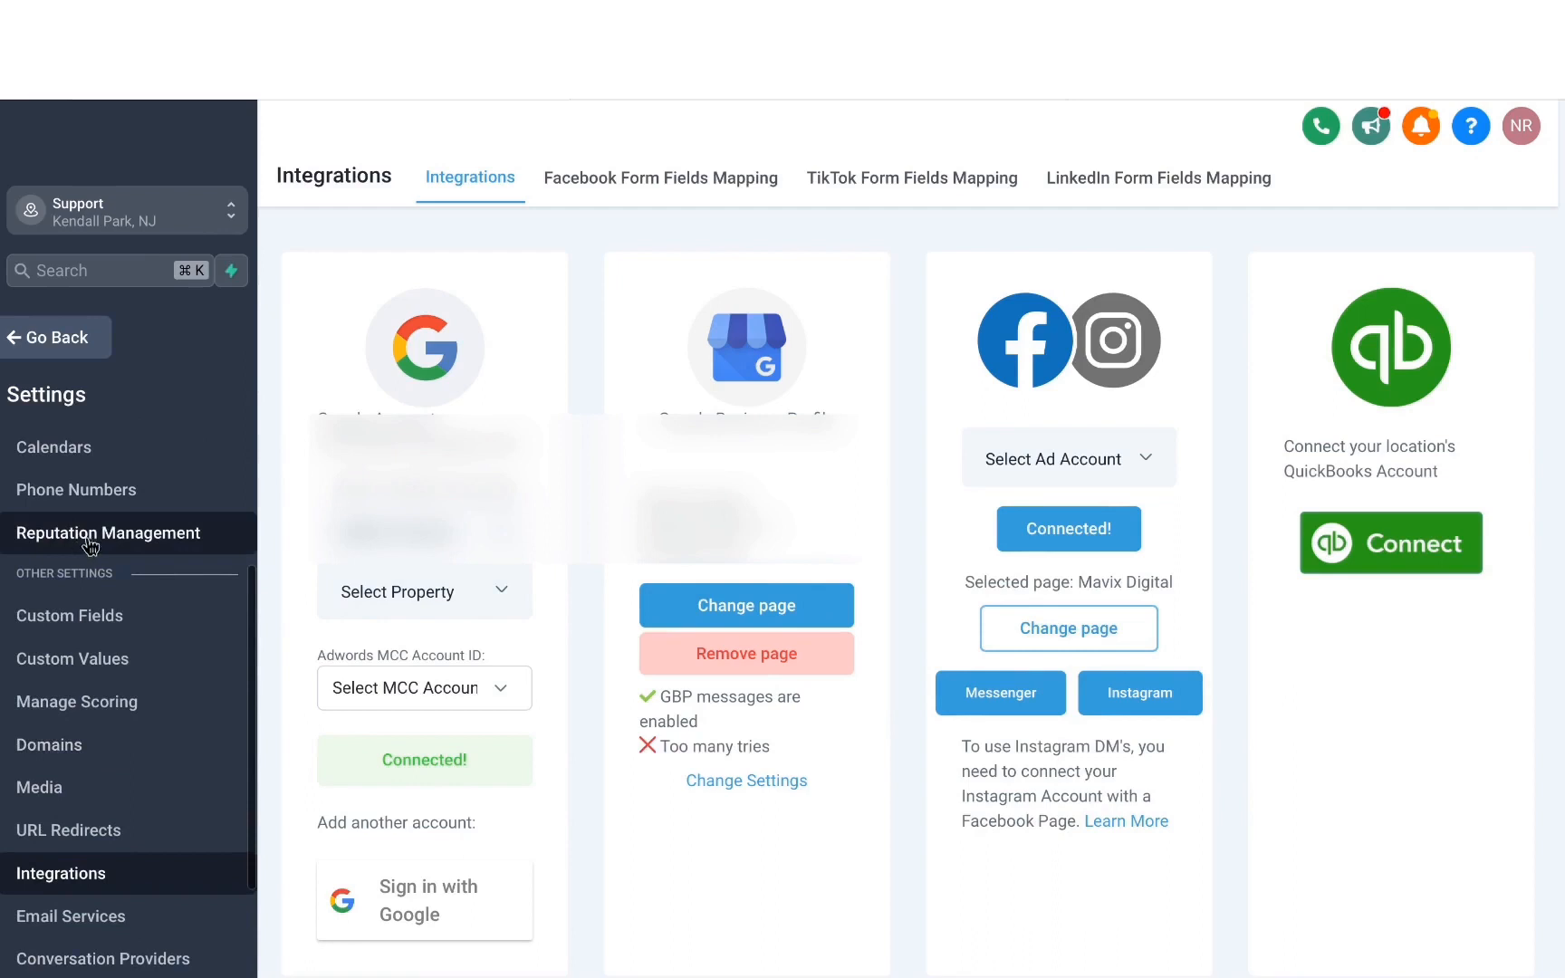
pyautogui.click(90, 543)
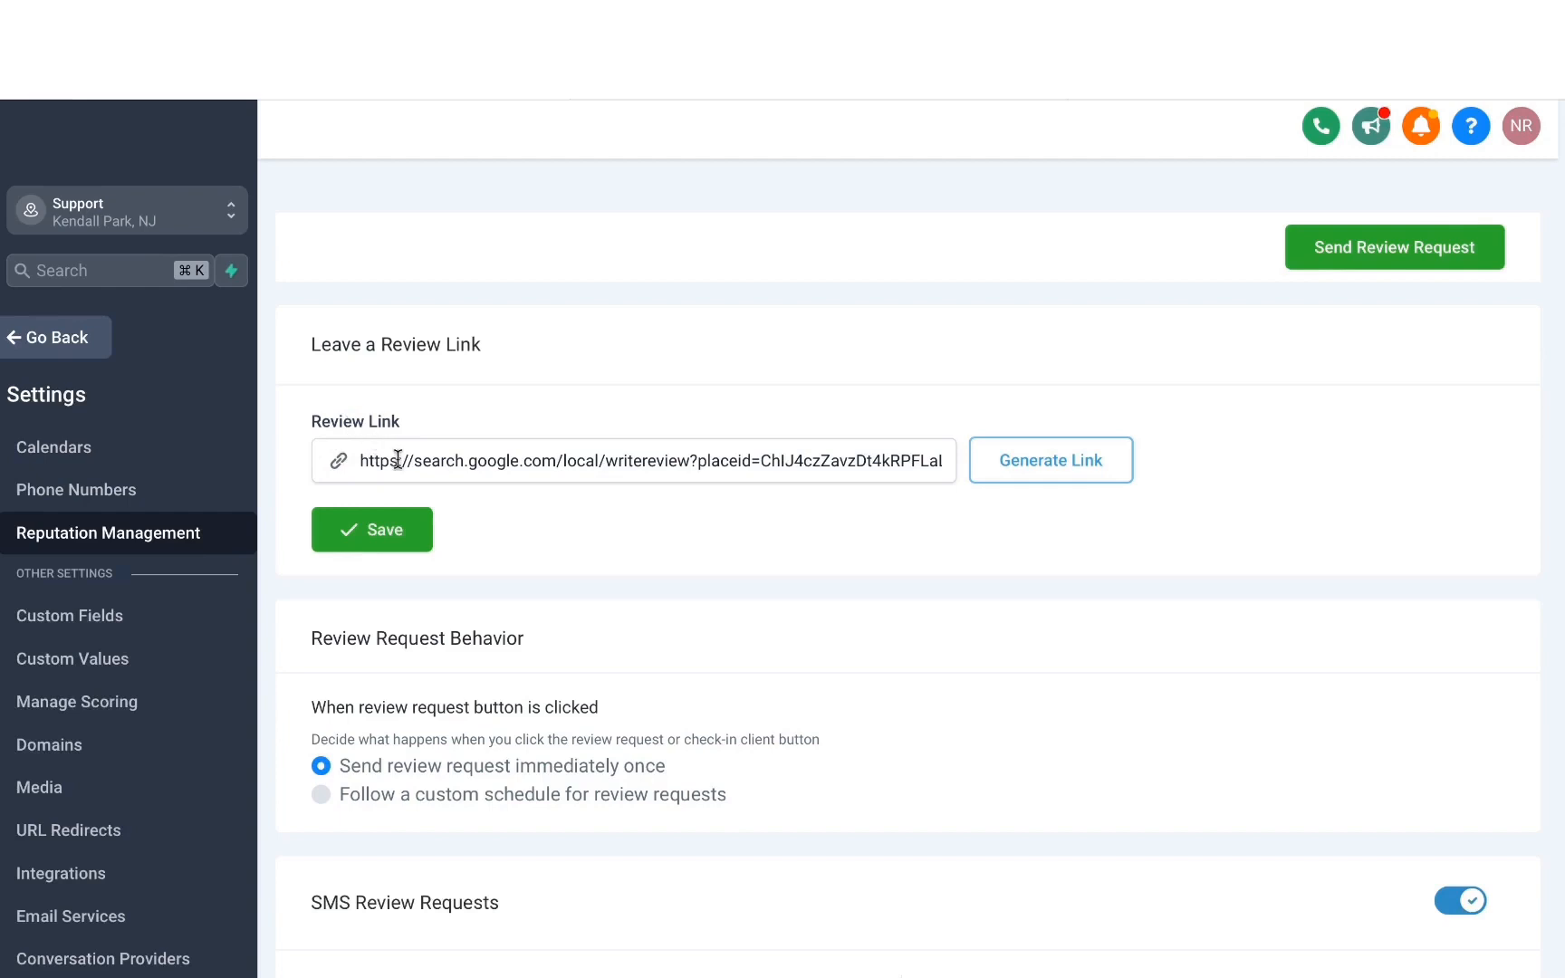
pyautogui.tripleClick(481, 460)
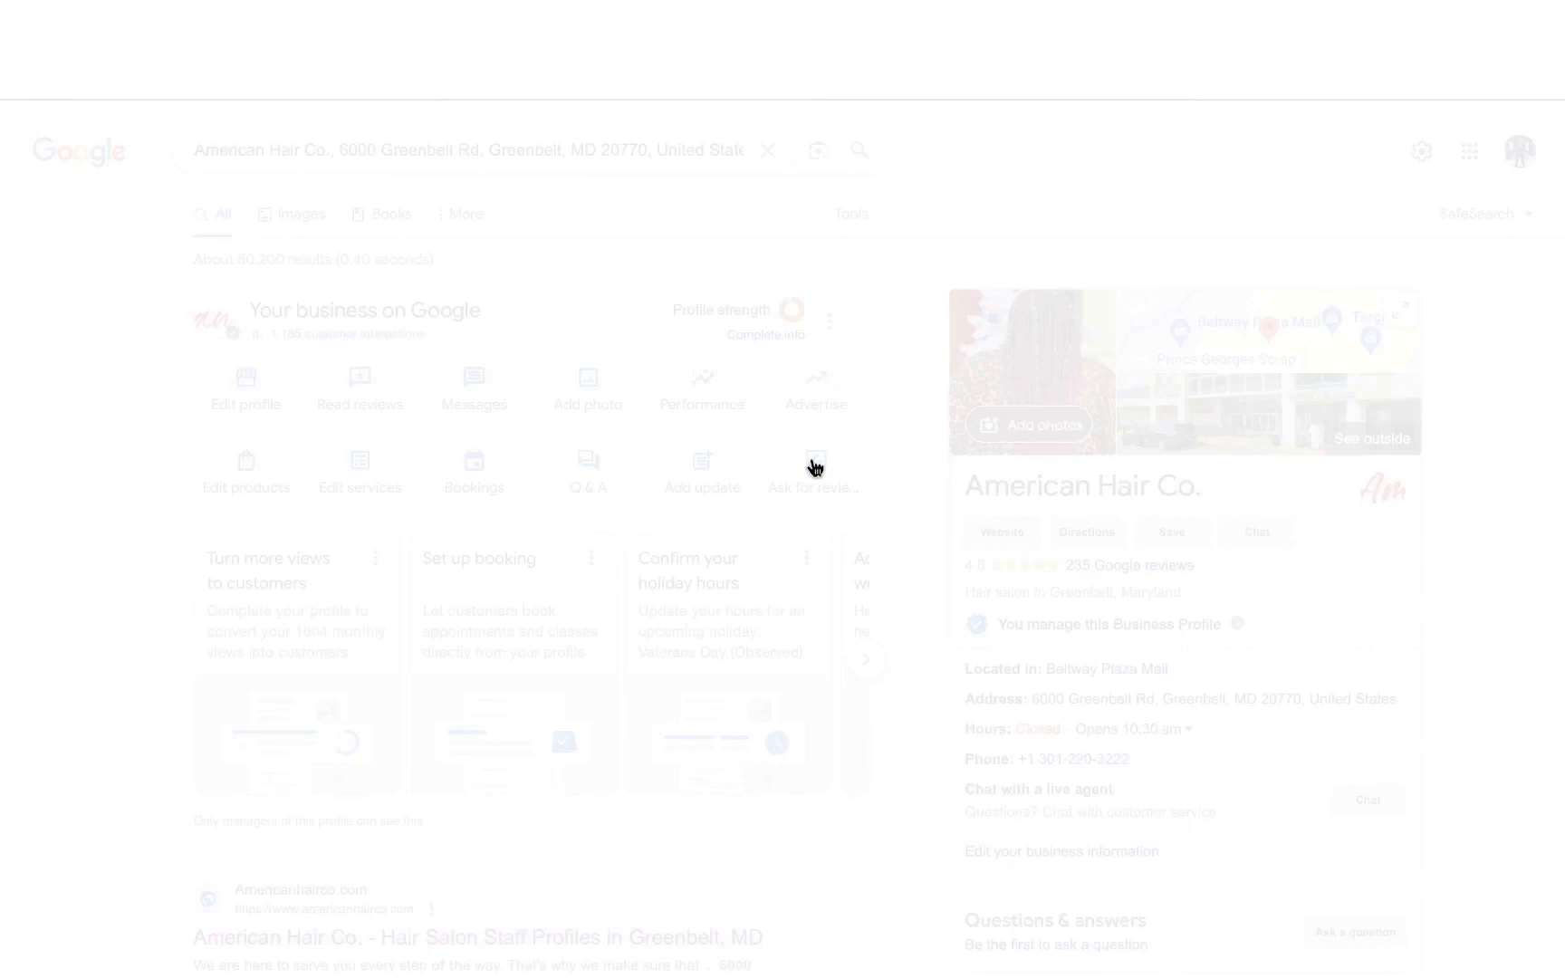
# Copy the business's review link from its Google Business Profile and return to the Reputation Management settings.
pyautogui.click(815, 467)
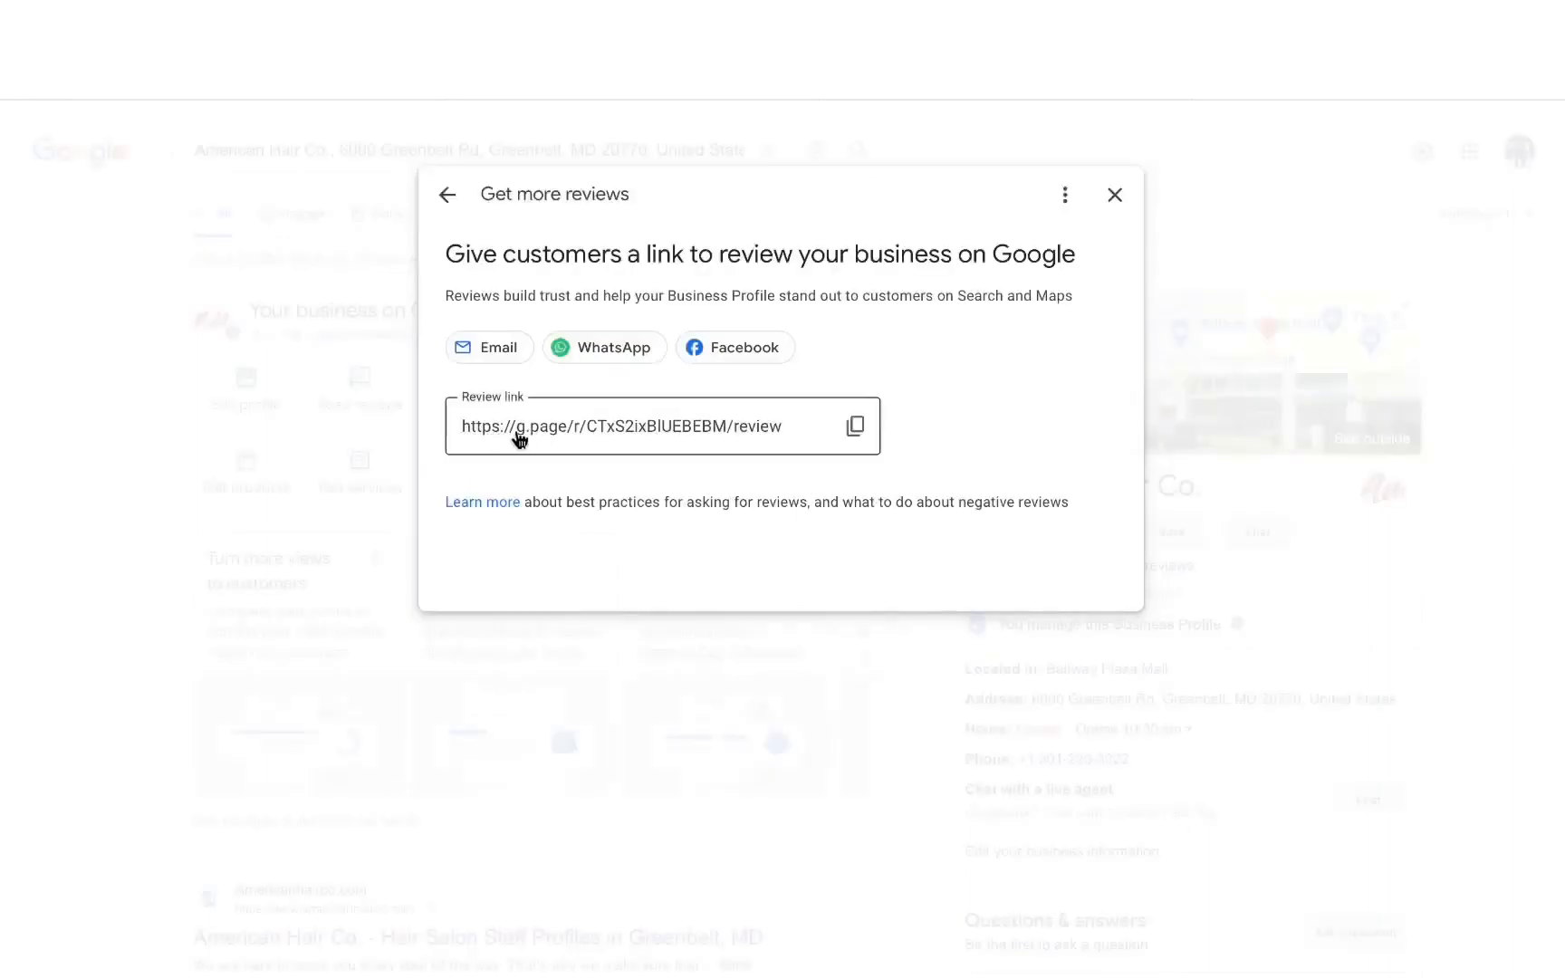
pyautogui.click(854, 426)
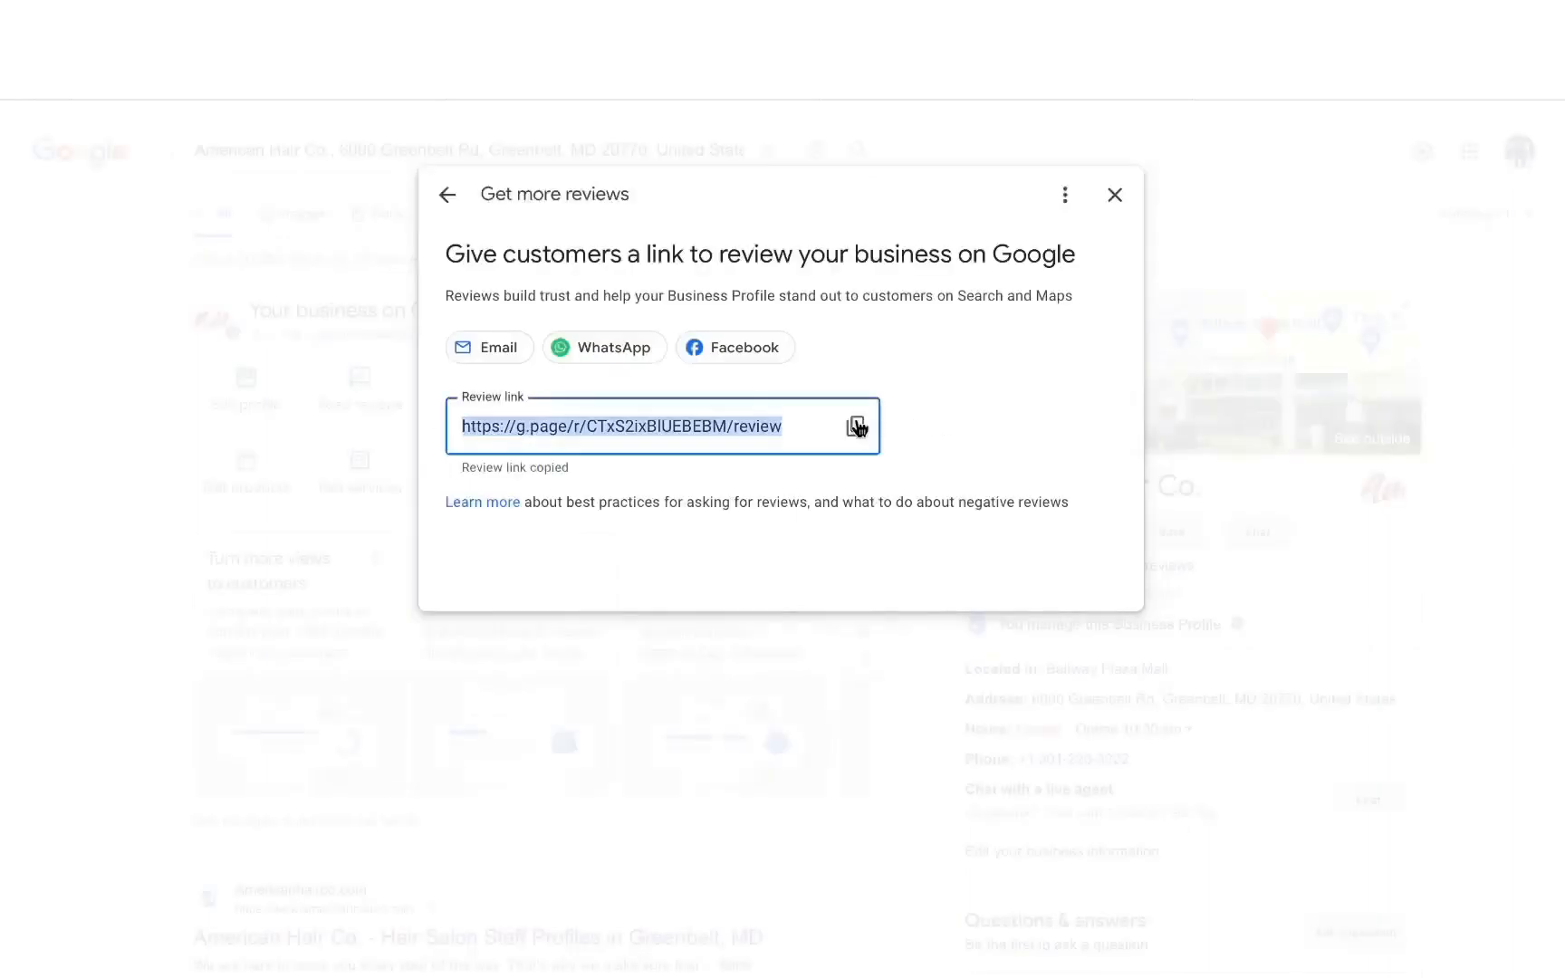
pyautogui.click(283, 22)
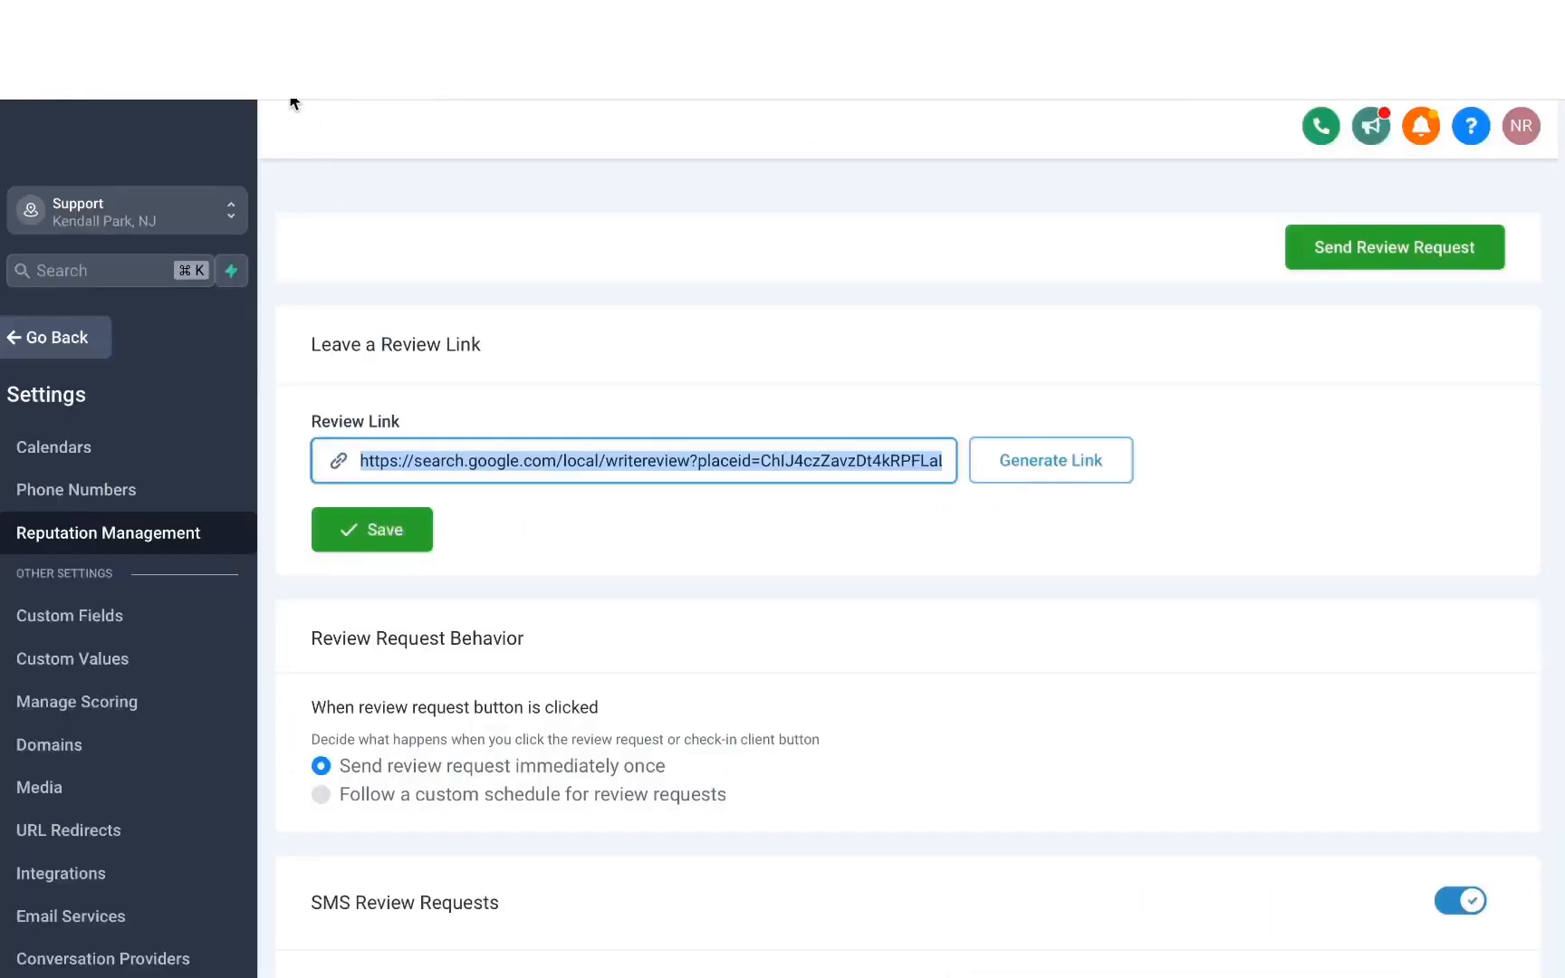
# Replace the review link with the copied Google review link and save it.
pyautogui.click(671, 454)
pyautogui.press('super+a')
pyautogui.press('super+v')
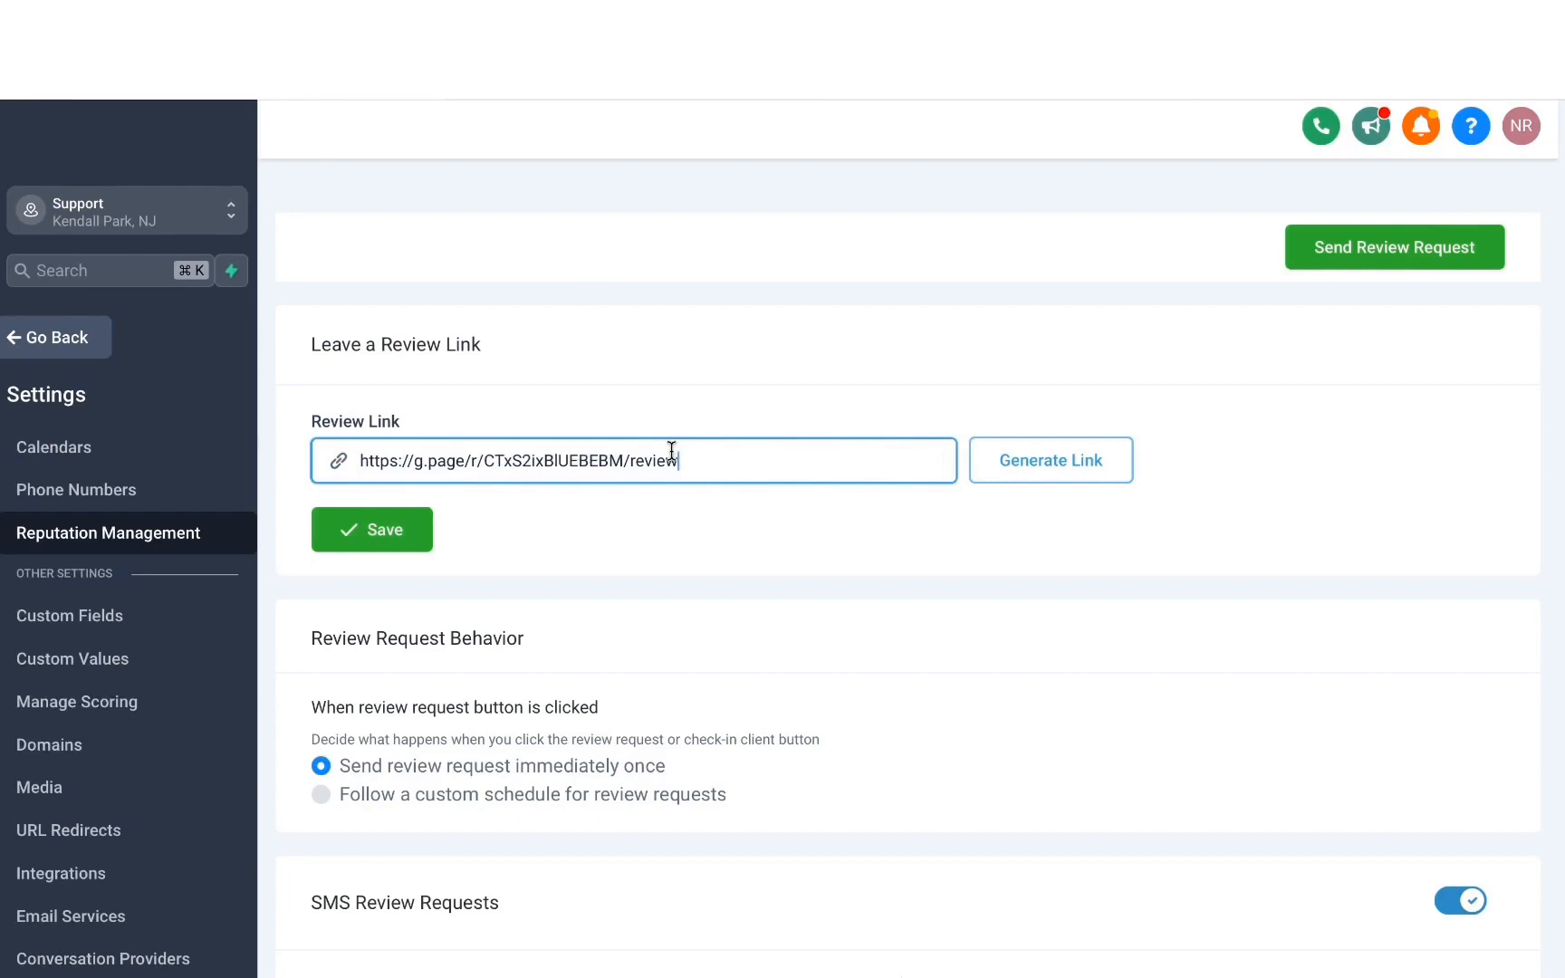
pyautogui.click(373, 533)
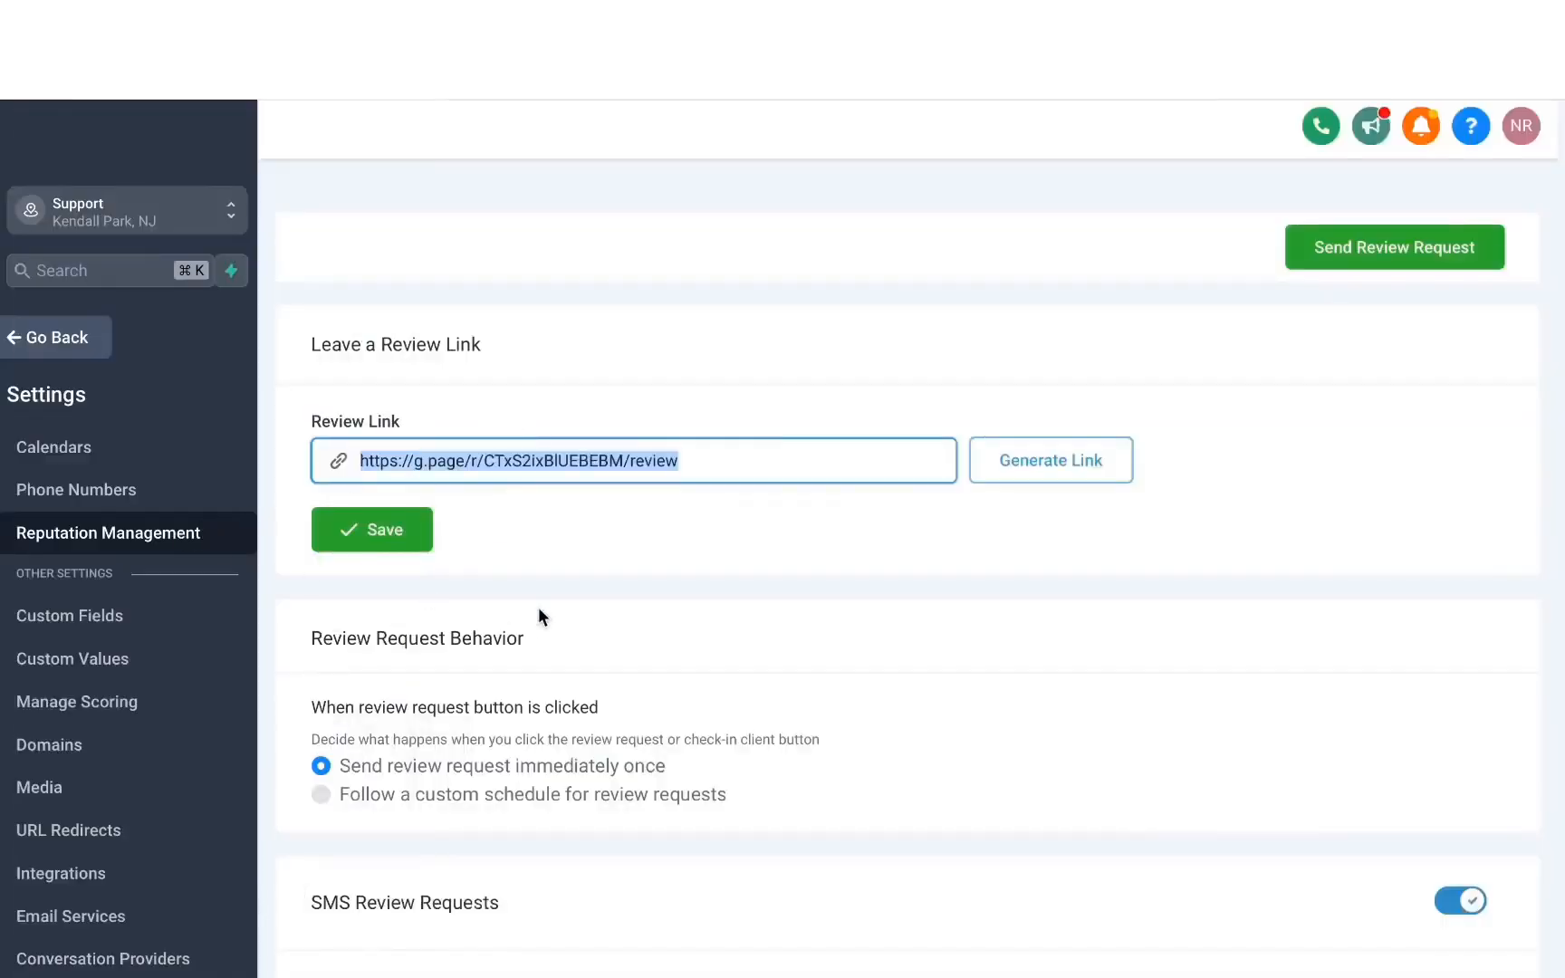
# Set the review request behavior to follow a custom schedule.
pyautogui.scroll(-3, 538, 608)
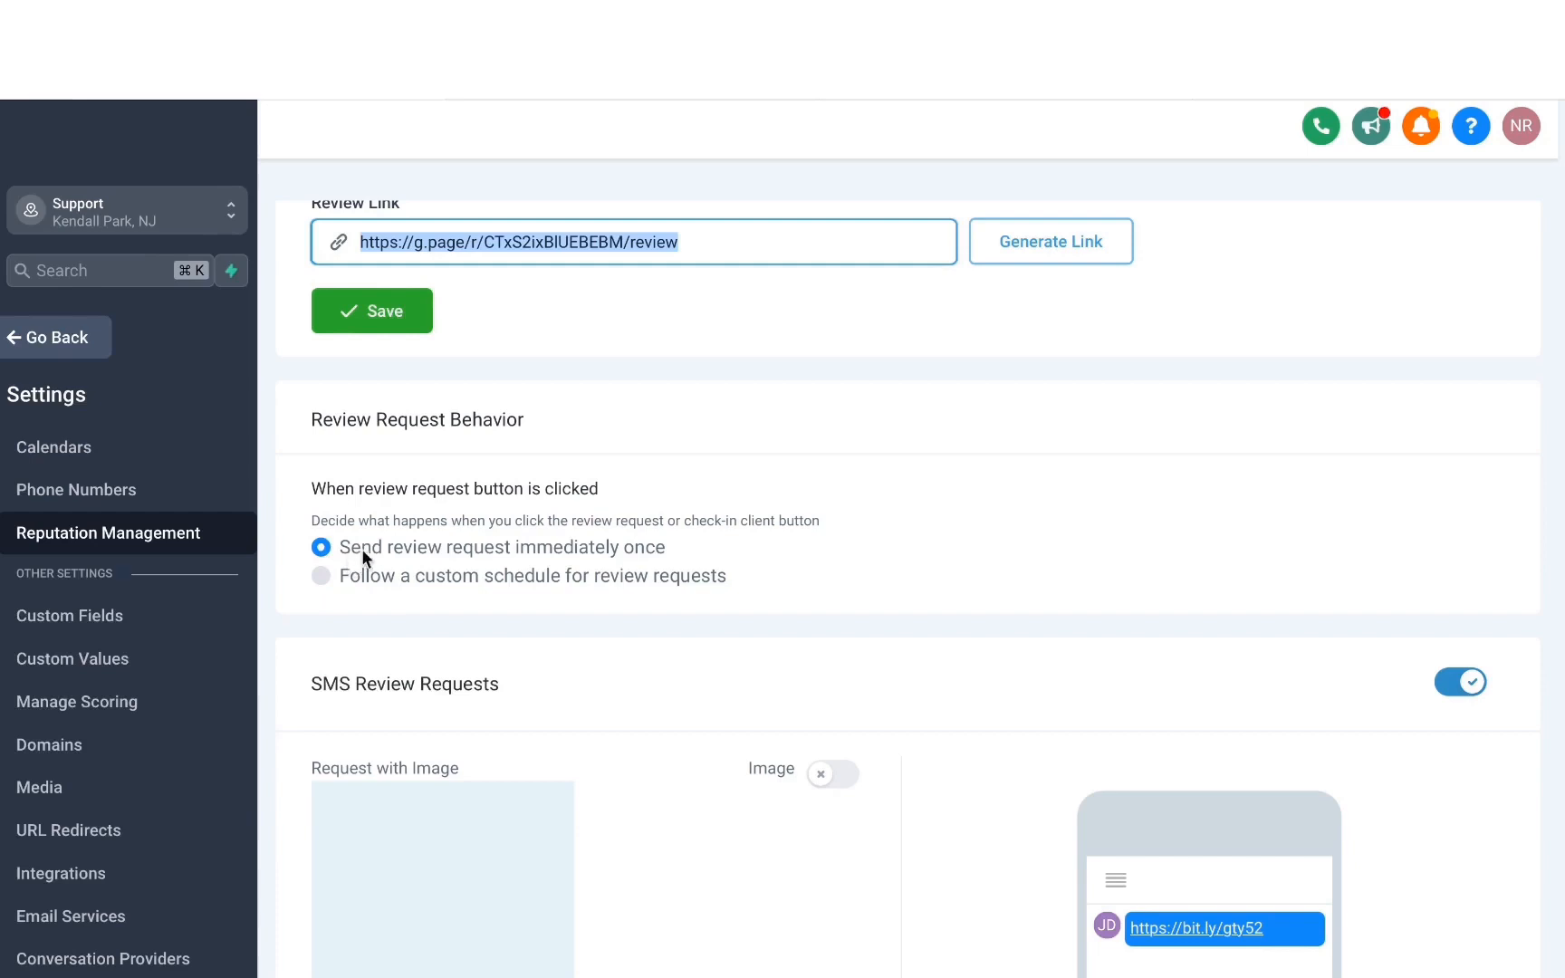
pyautogui.scroll(-1, 371, 548)
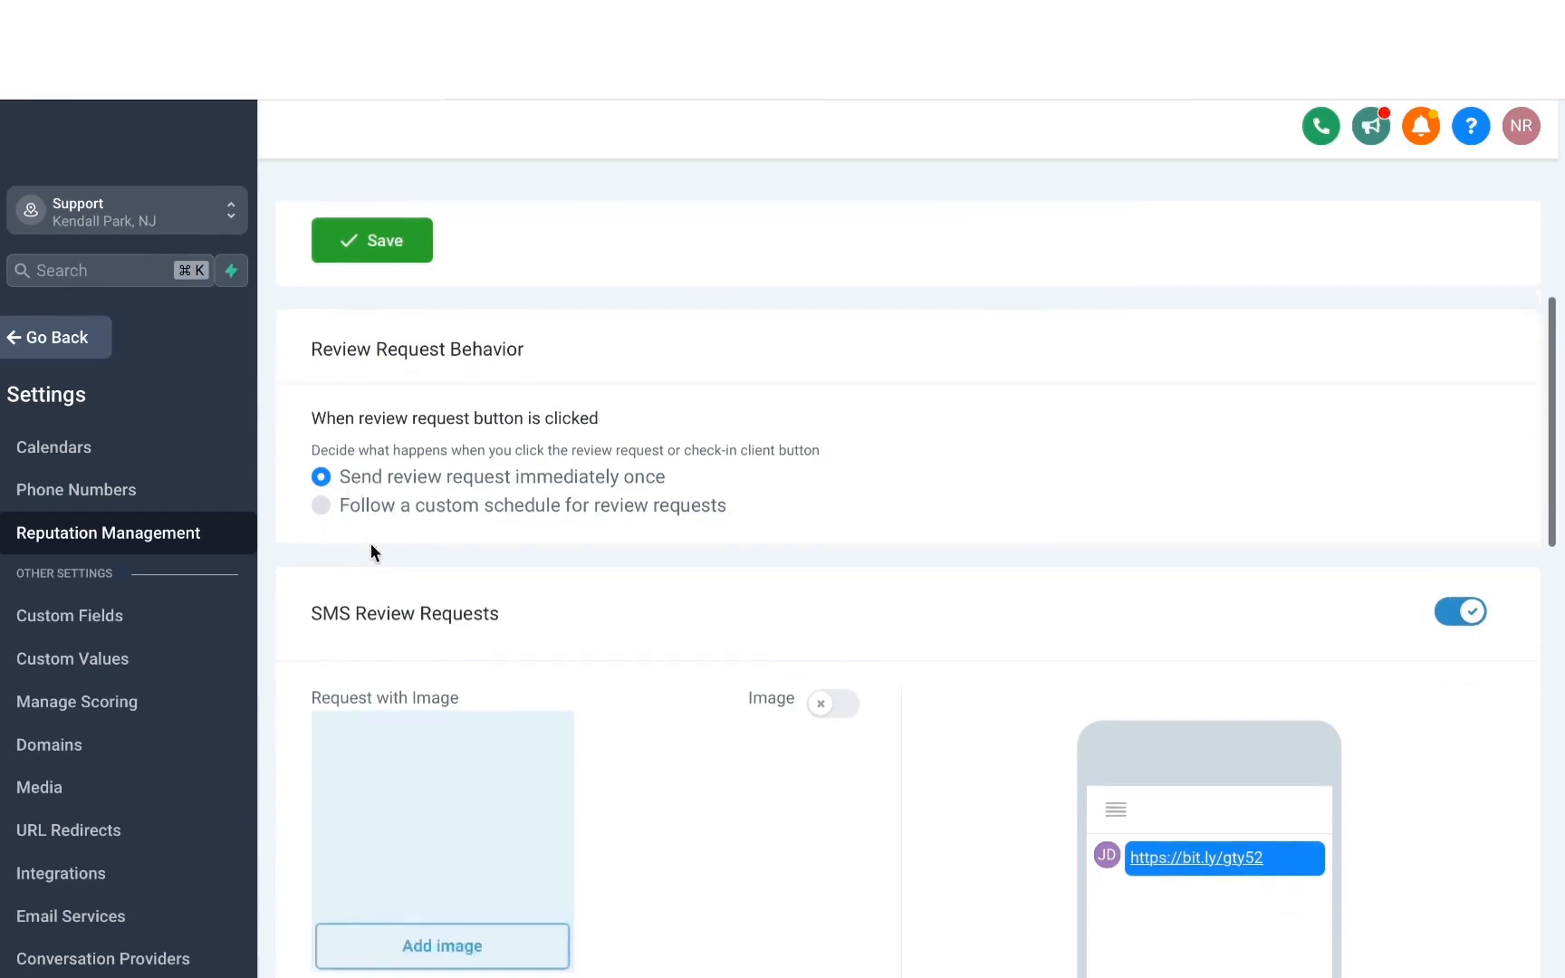
pyautogui.click(321, 504)
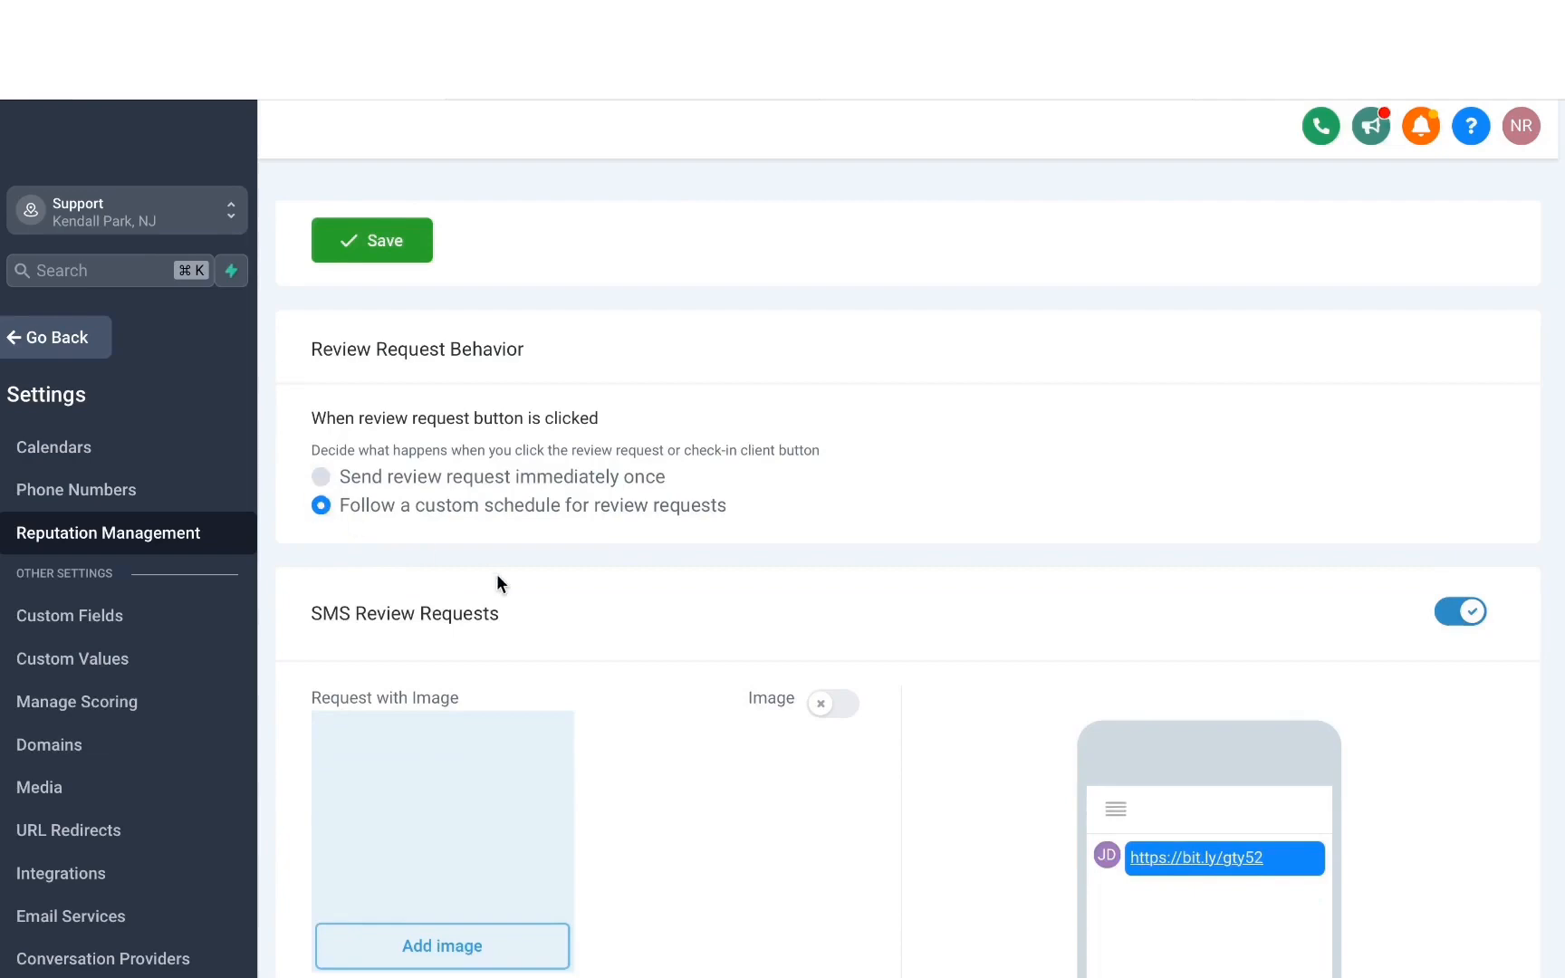
# Examine the send timing and repeat interval options for the SMS and email review requests.
pyautogui.scroll(-6, 496, 573)
pyautogui.scroll(-8, 497, 583)
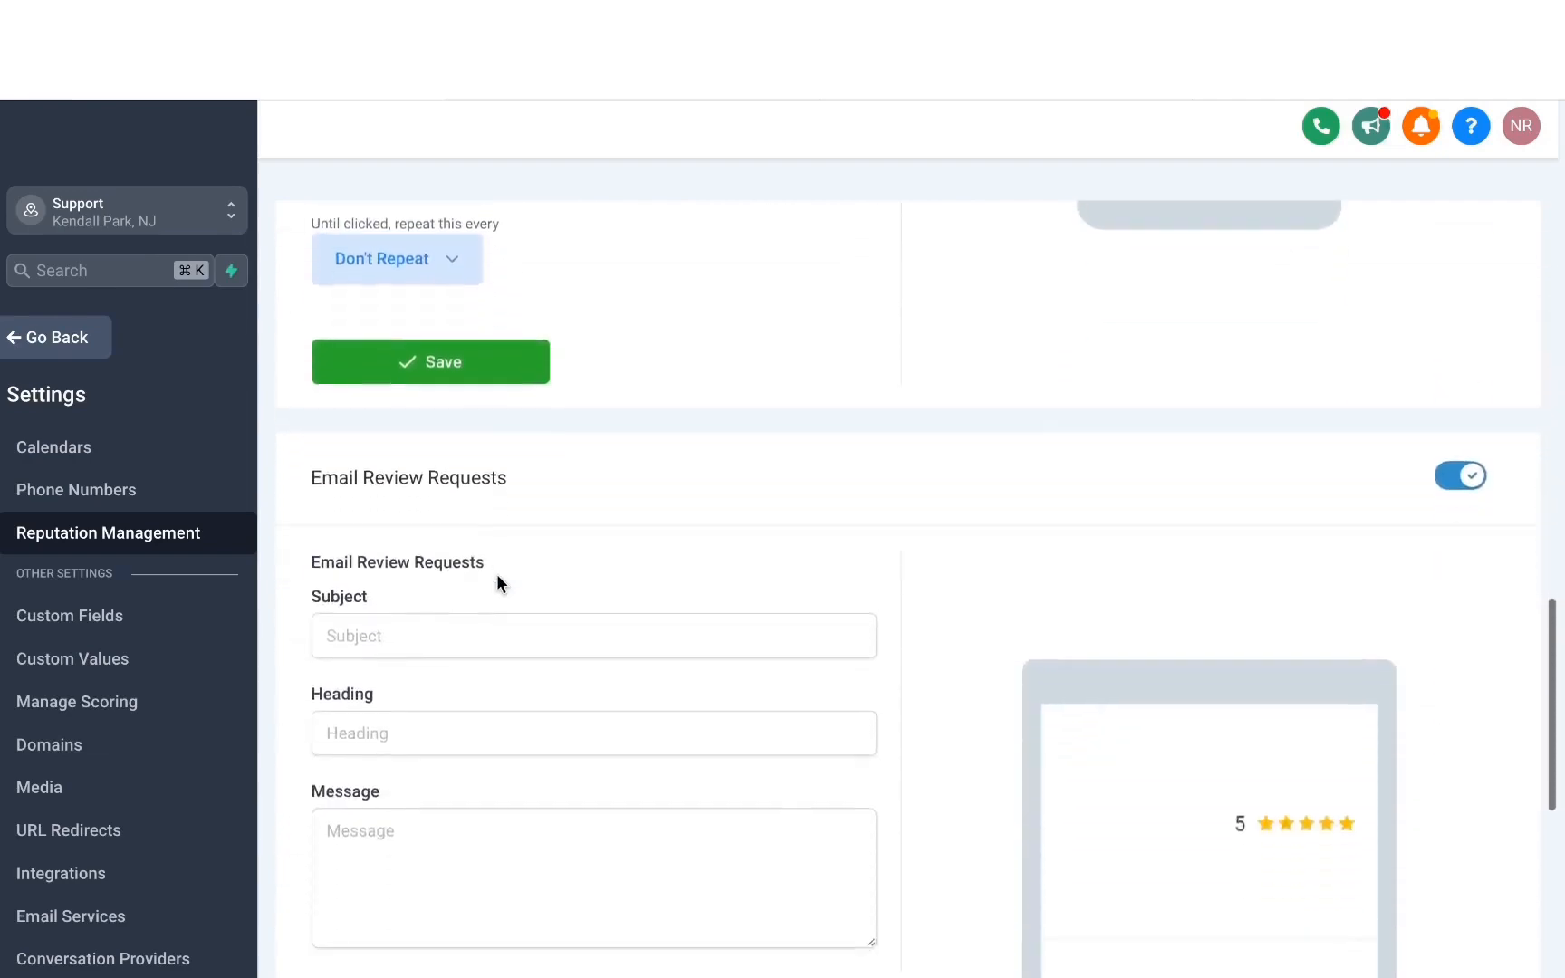
pyautogui.scroll(5, 580, 686)
pyautogui.scroll(-1, 581, 686)
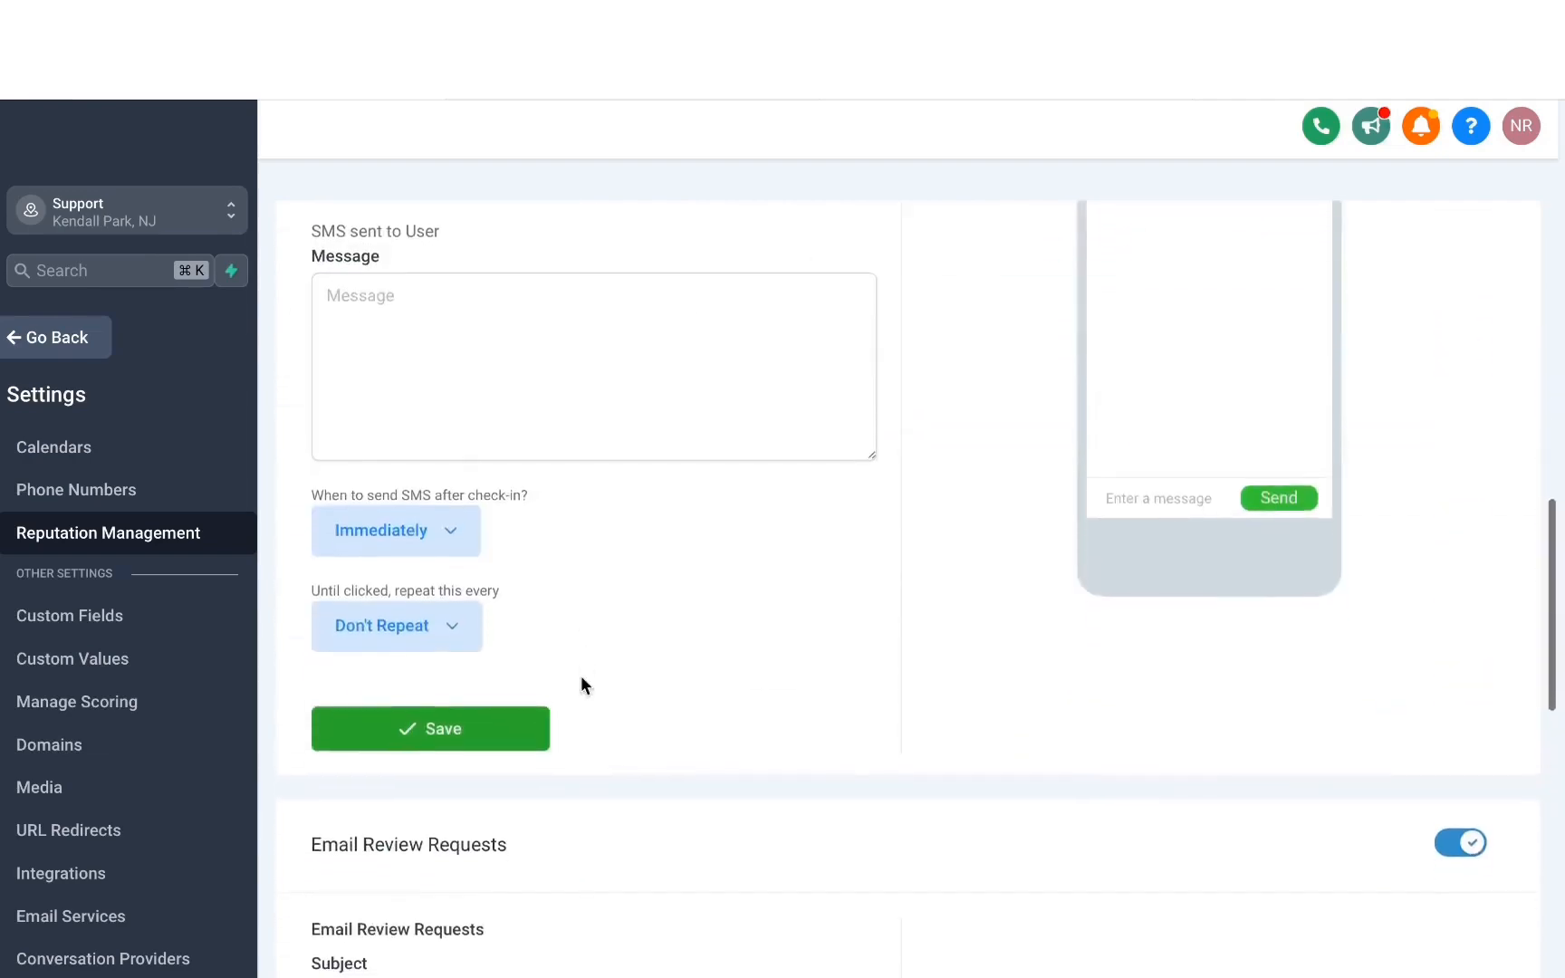
pyautogui.click(410, 536)
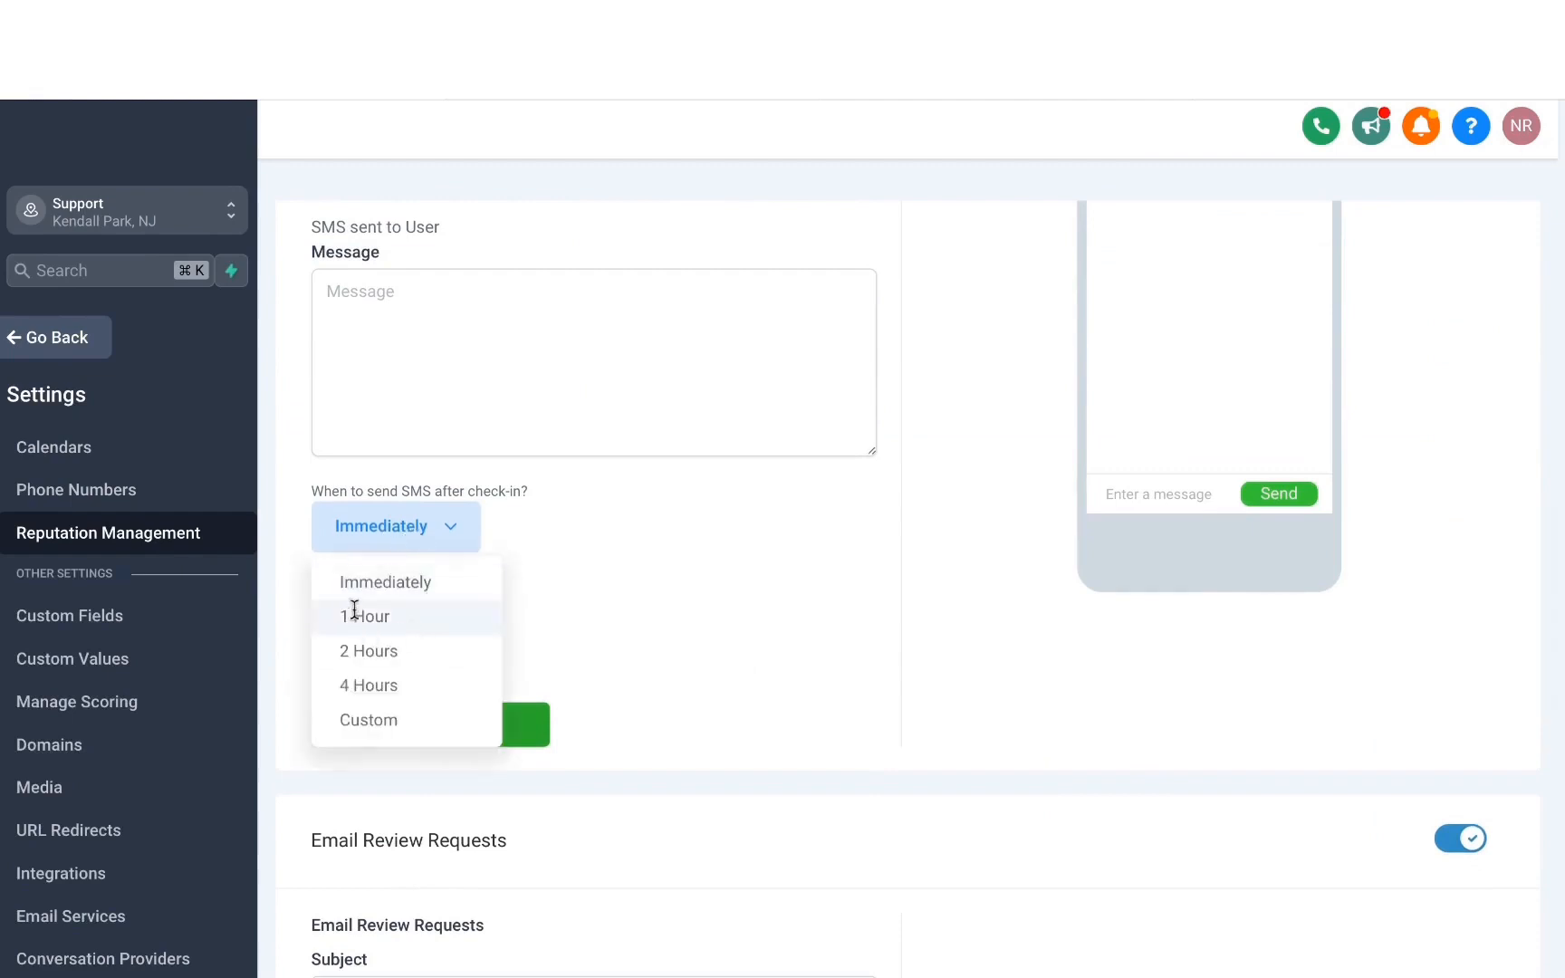
pyautogui.click(503, 622)
pyautogui.click(470, 623)
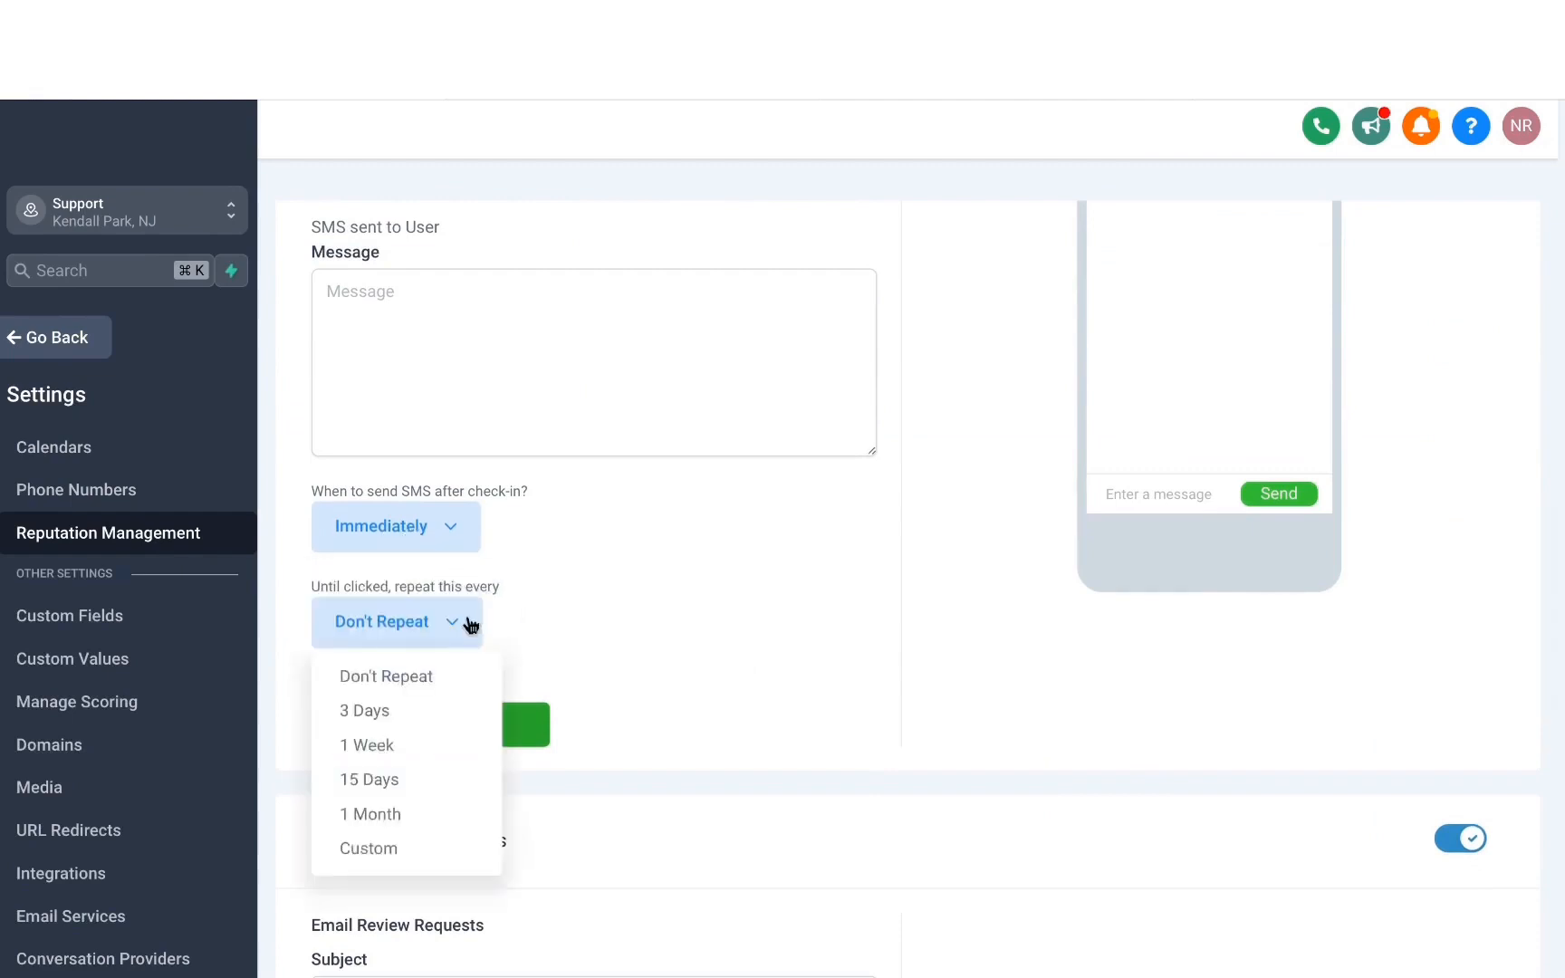
pyautogui.click(529, 654)
pyautogui.scroll(-10, 538, 608)
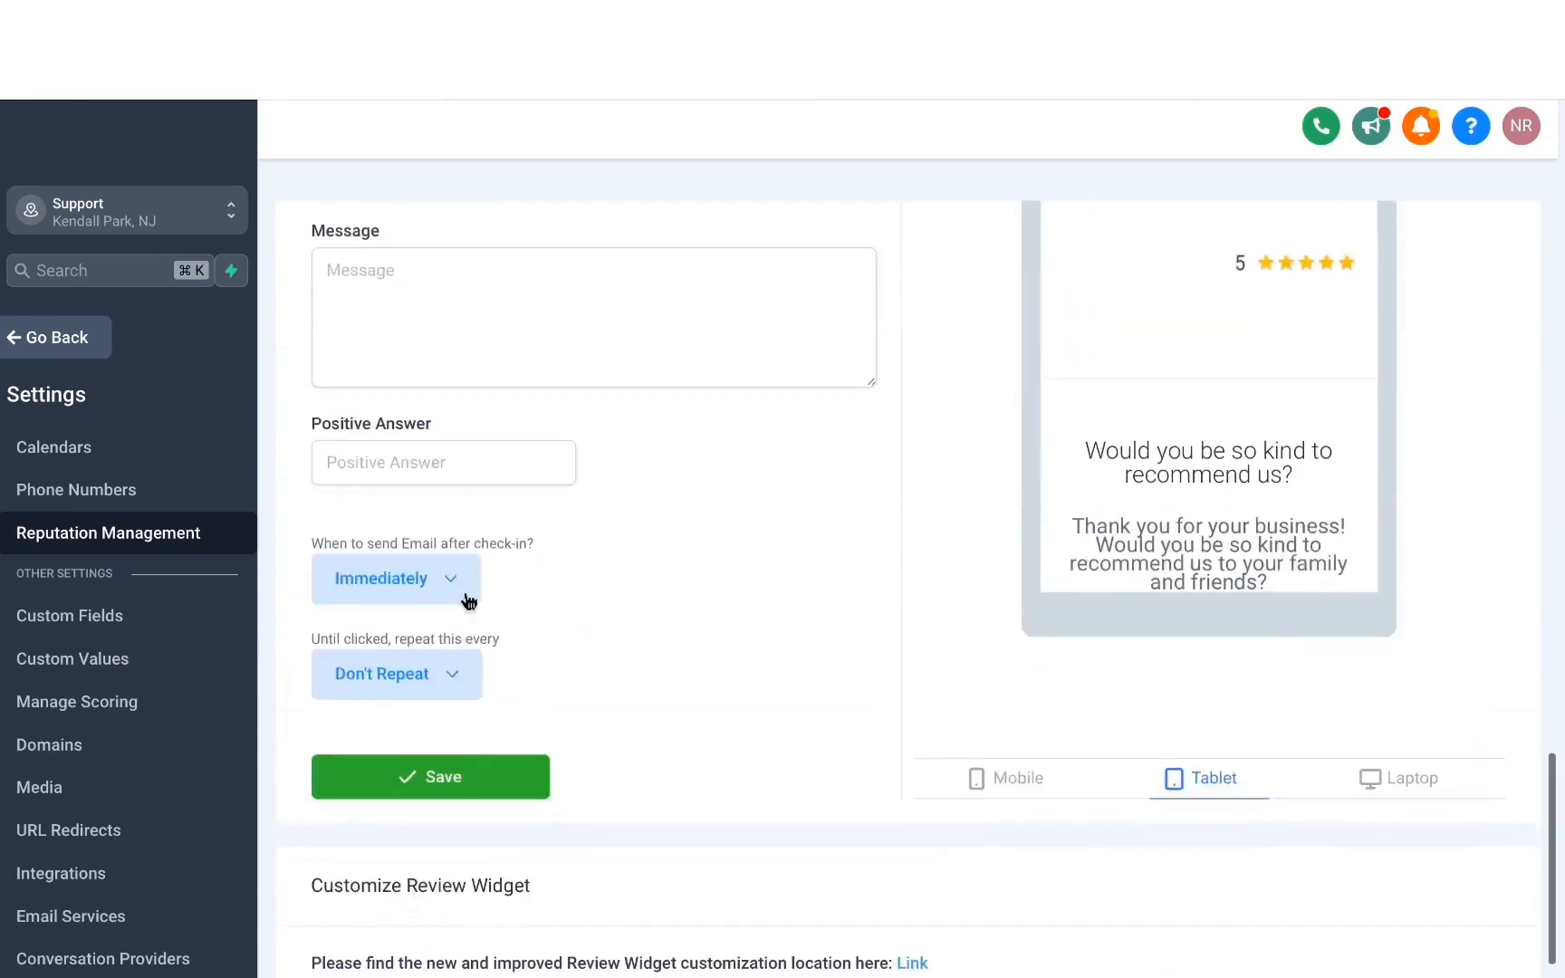
pyautogui.click(433, 583)
# Set the review request behavior to send the request immediately once.
pyautogui.scroll(15, 435, 604)
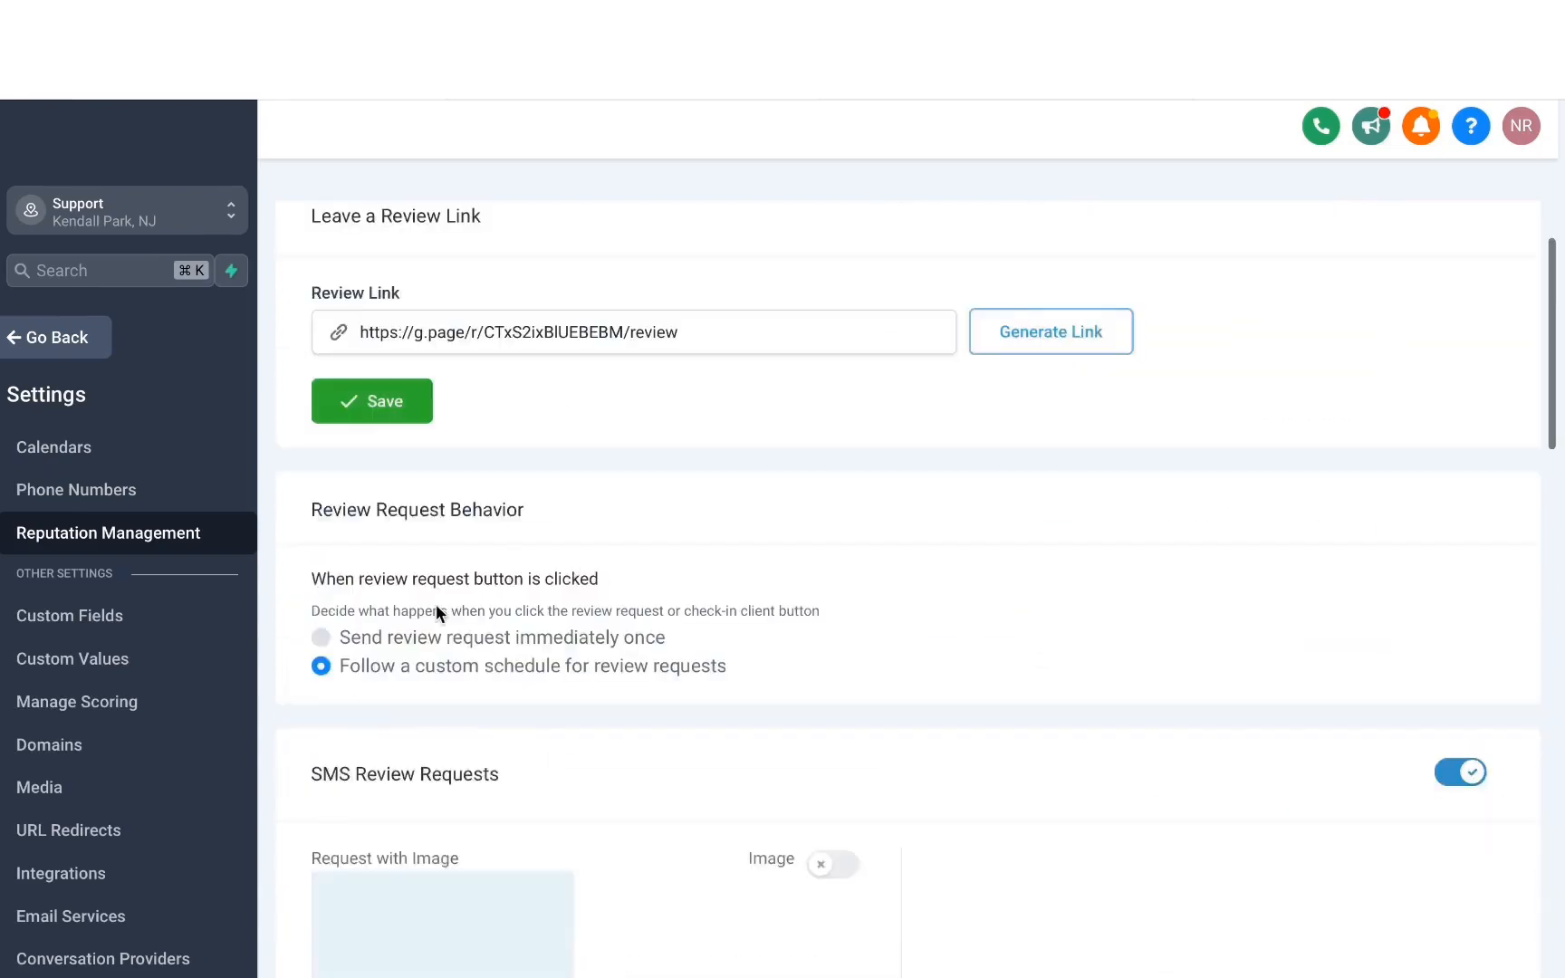
pyautogui.click(336, 636)
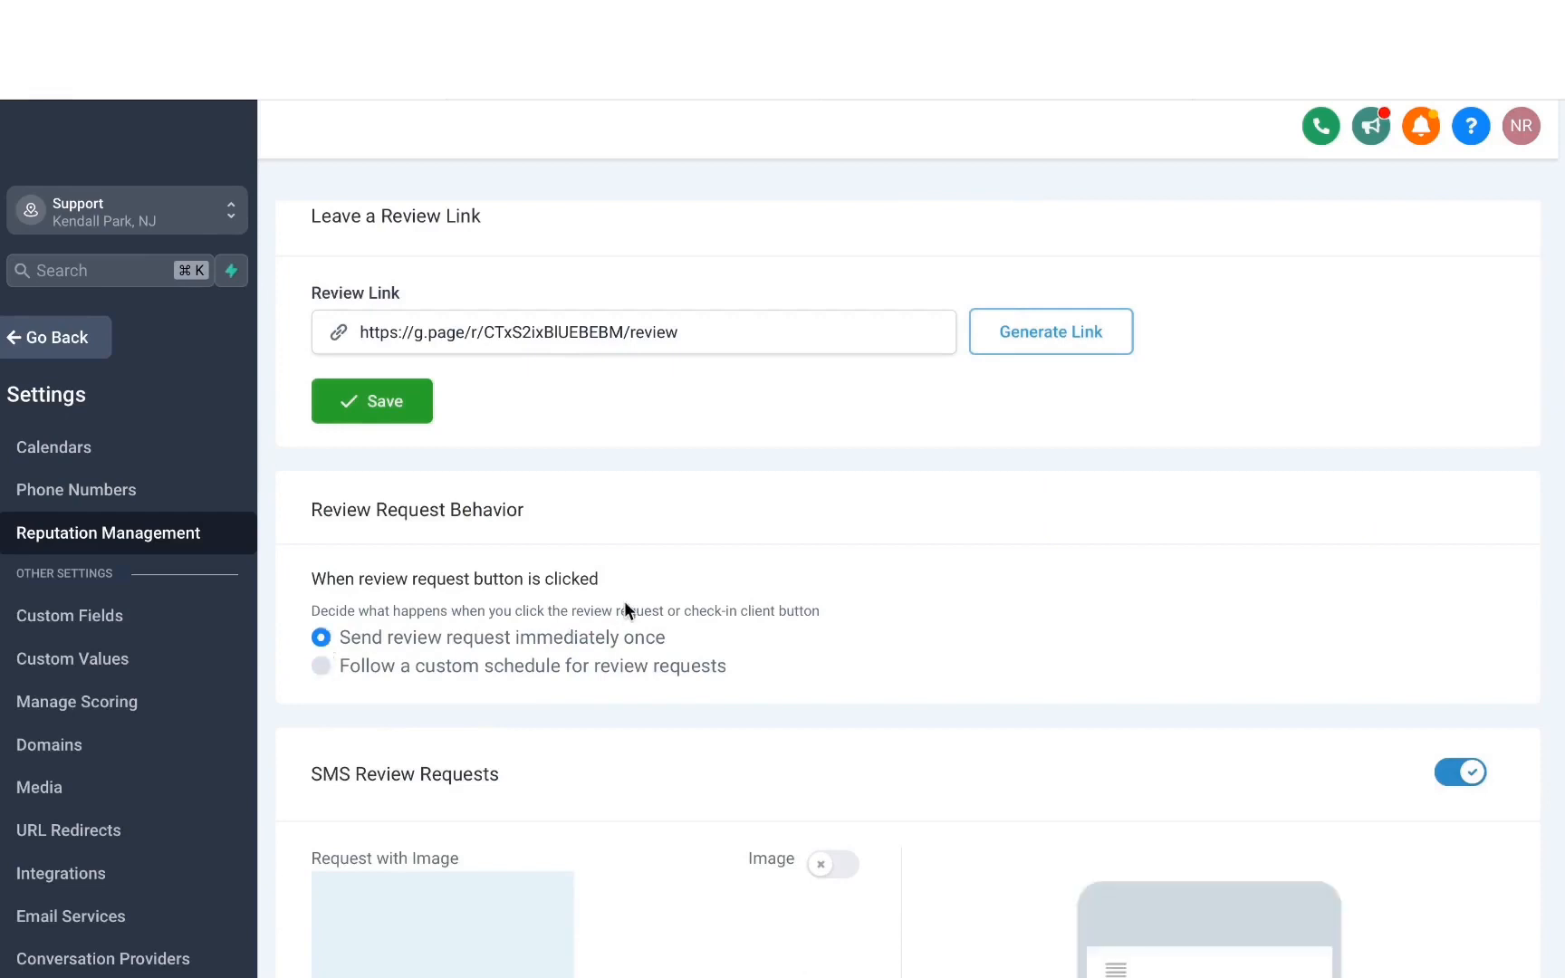
# Turn on the image option for SMS review requests.
pyautogui.scroll(-5, 625, 608)
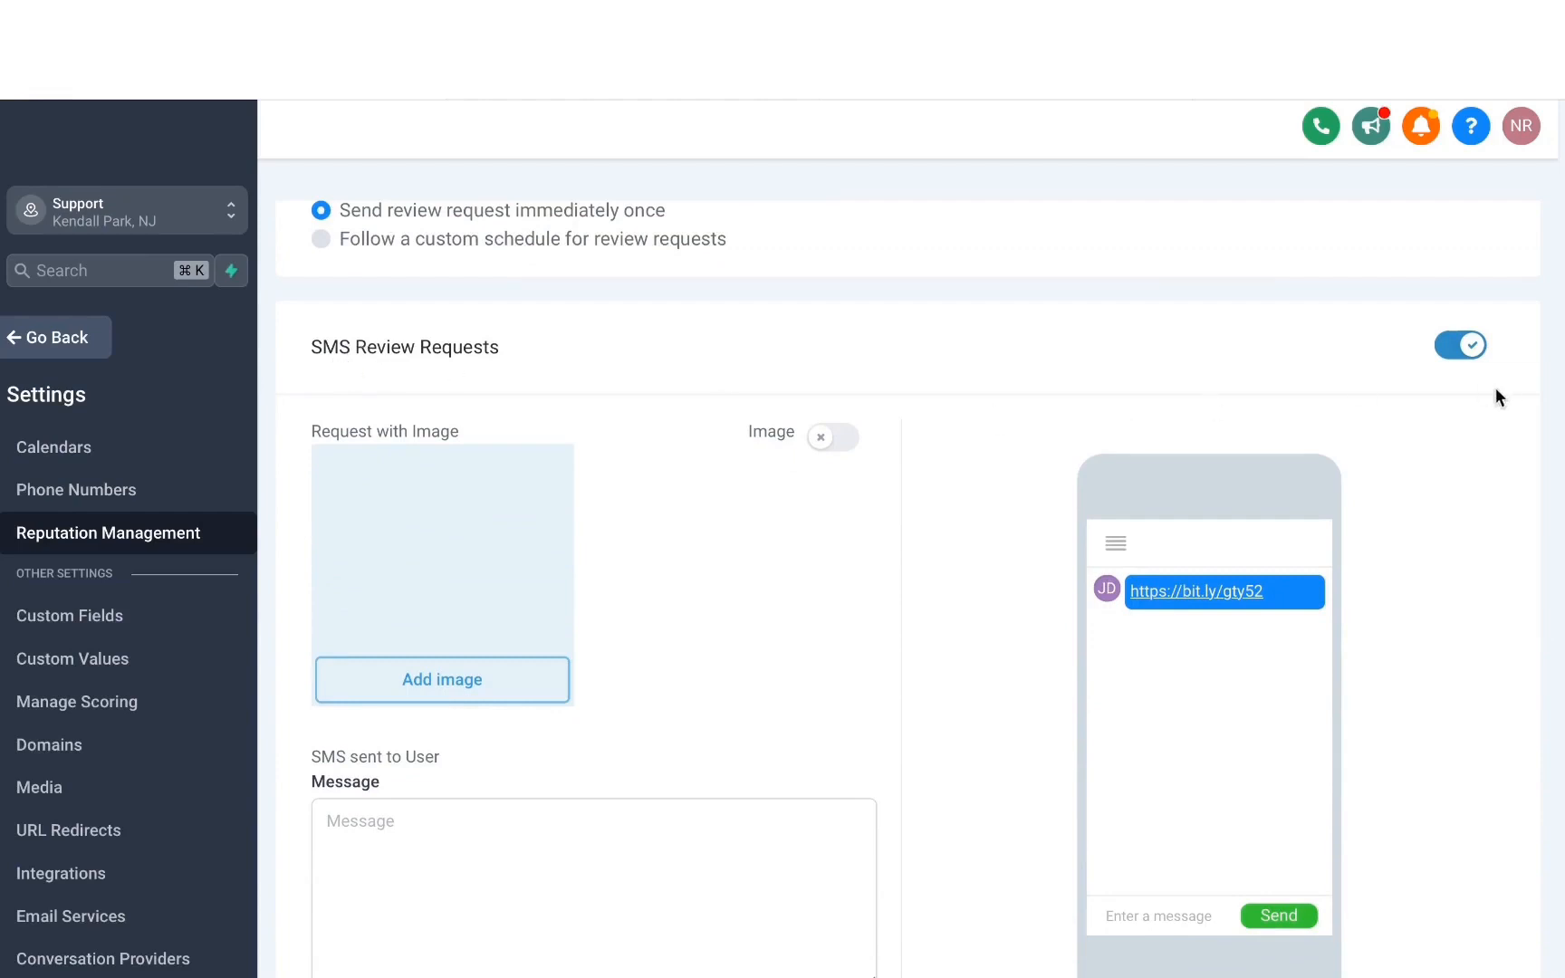
pyautogui.scroll(-3, 984, 408)
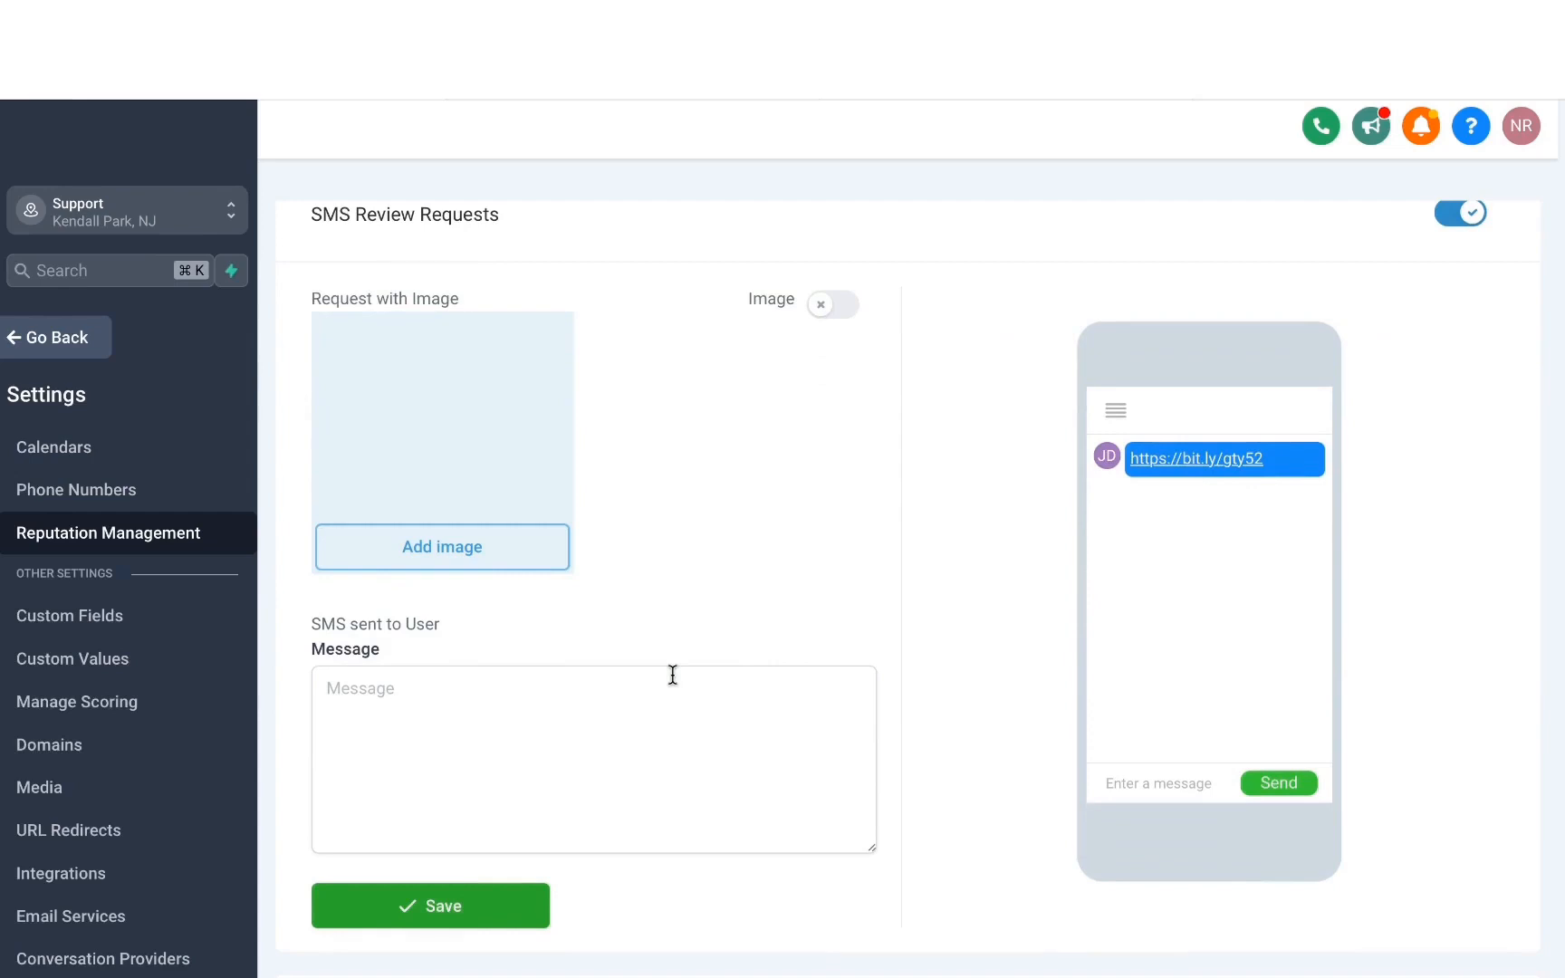
pyautogui.click(842, 312)
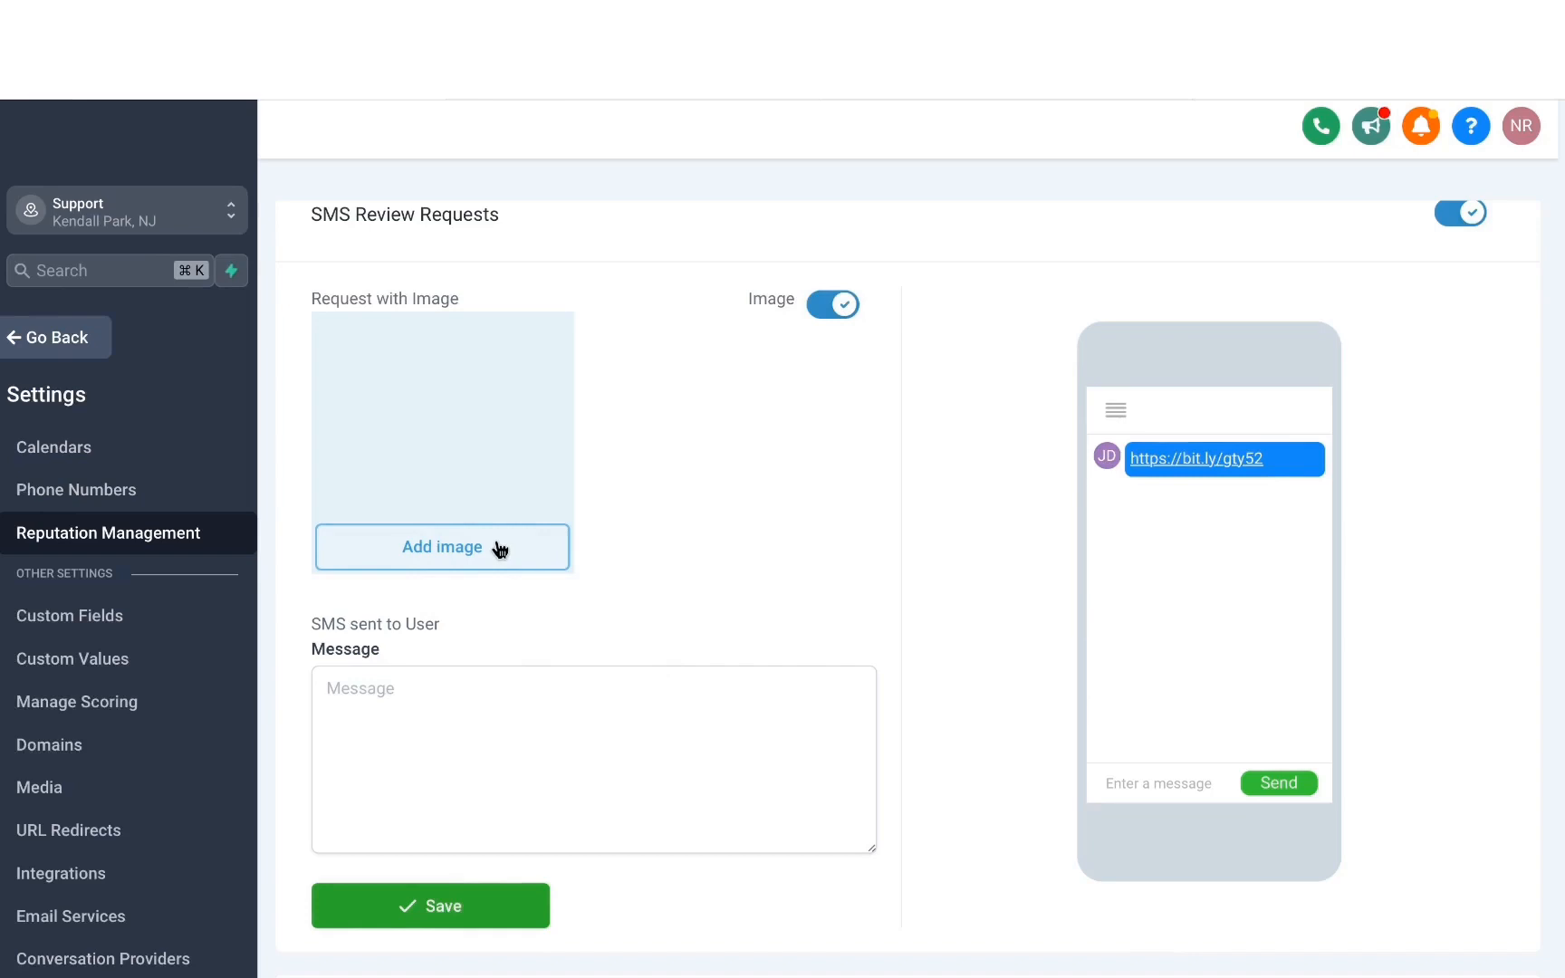
# Fill the SMS message with a thank-you and feedback request using {{contact.first_name}} and {{location.name}}, and save the SMS settings.
pyautogui.scroll(-3, 495, 643)
pyautogui.click(398, 548)
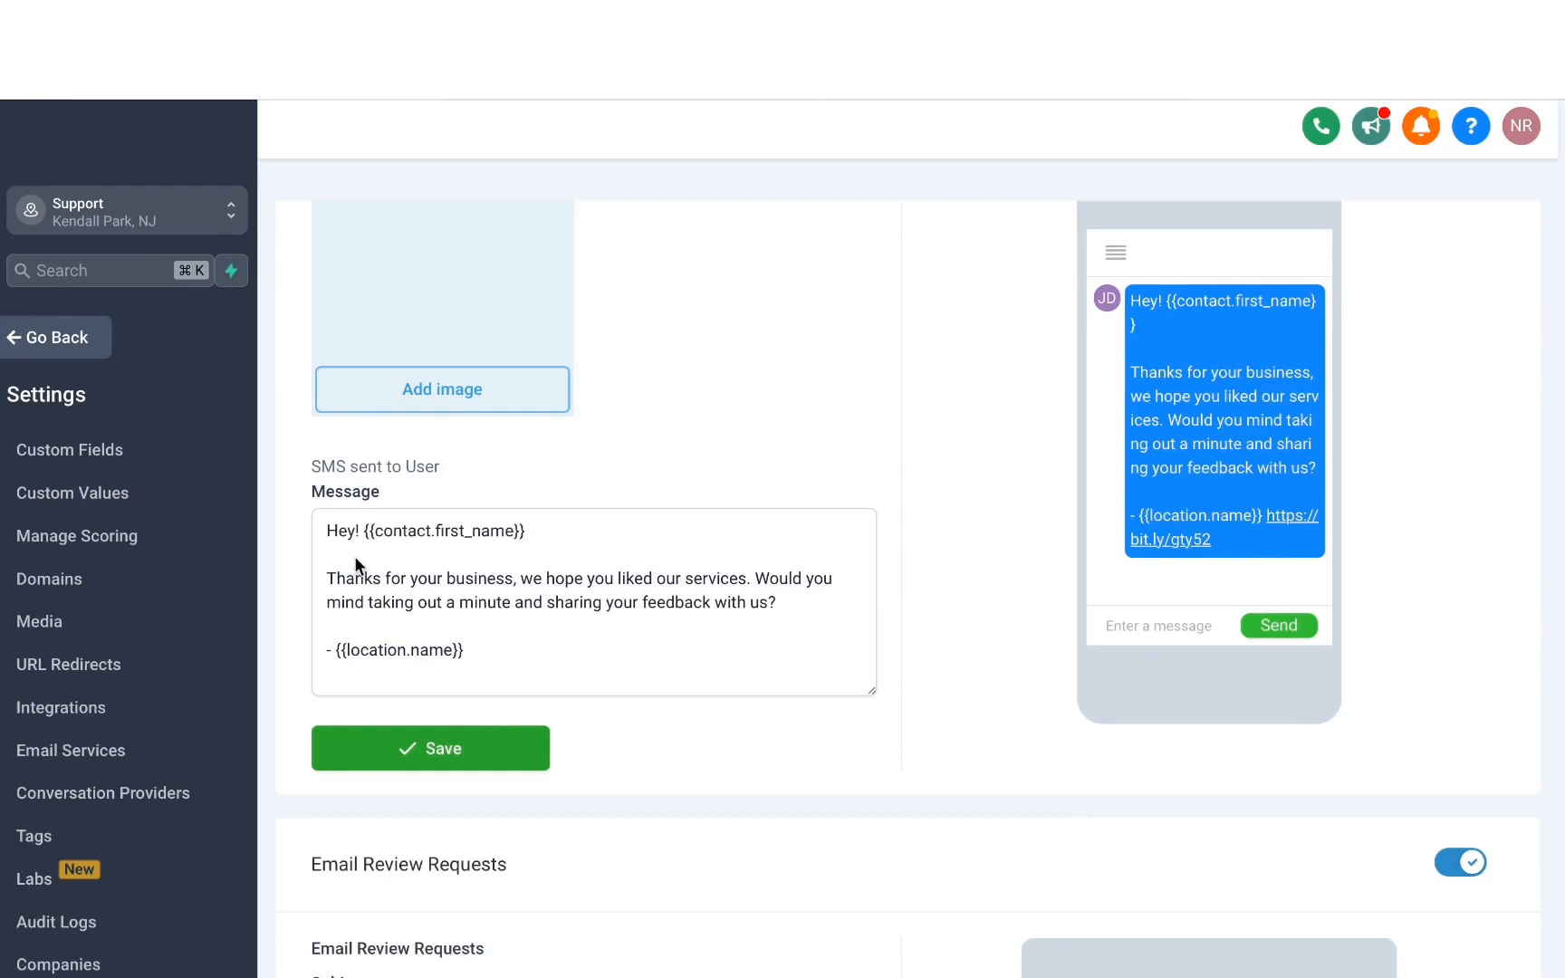
pyautogui.click(447, 752)
# Check the email review request's subject, heading, message and 5 Stars answer against its preview, and save the email settings.
pyautogui.scroll(-6, 486, 420)
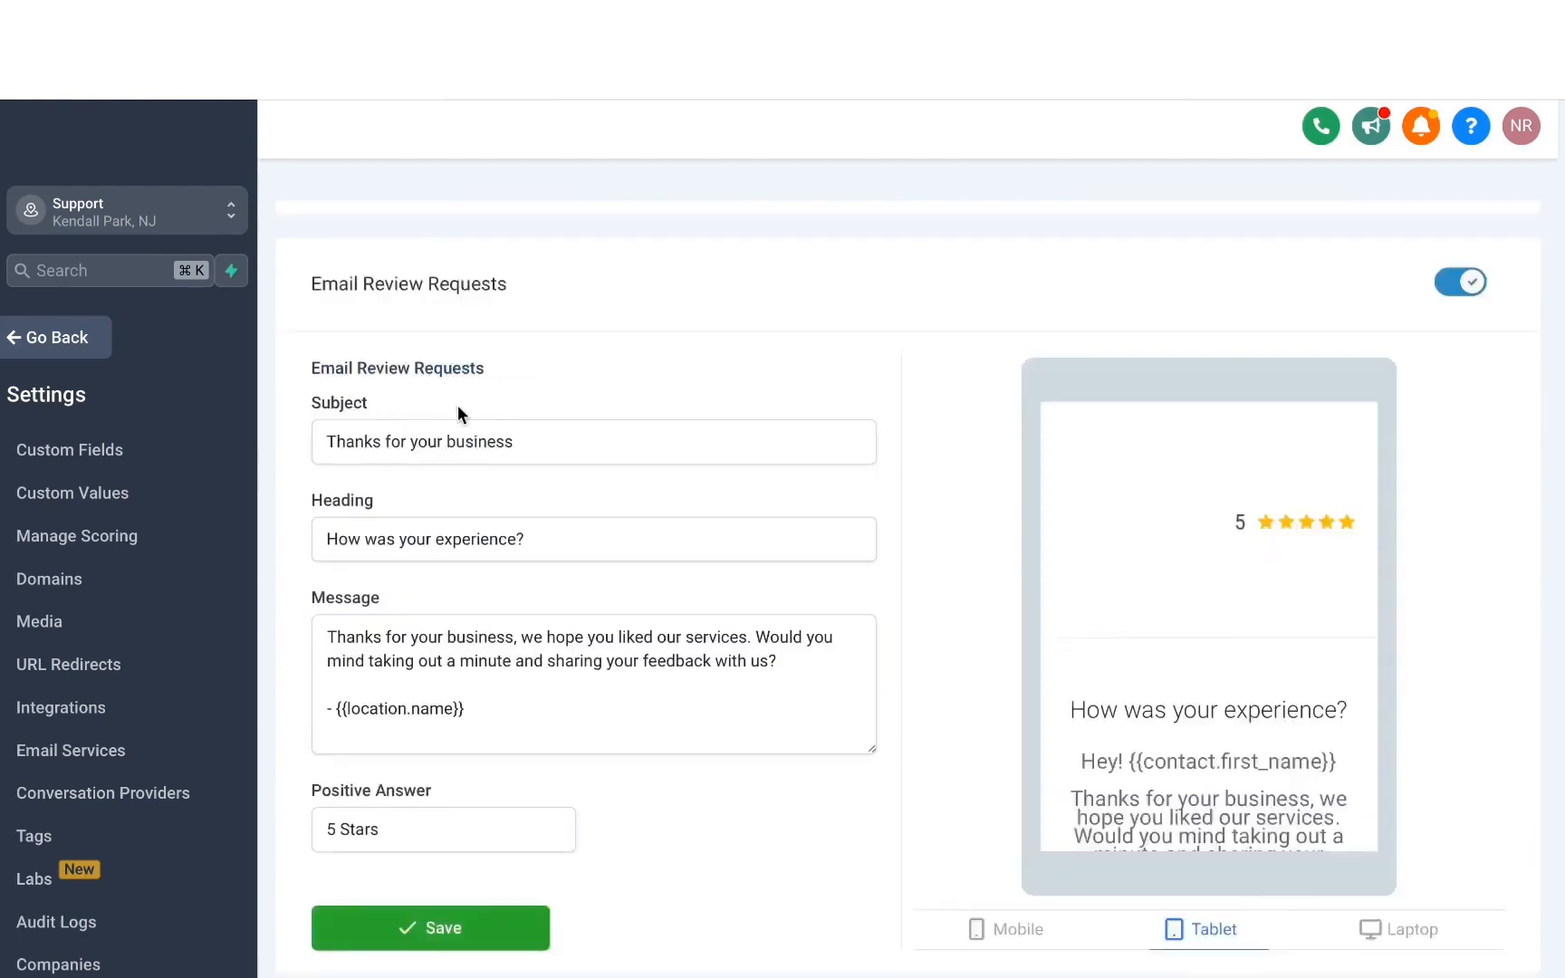
pyautogui.scroll(-1, 475, 557)
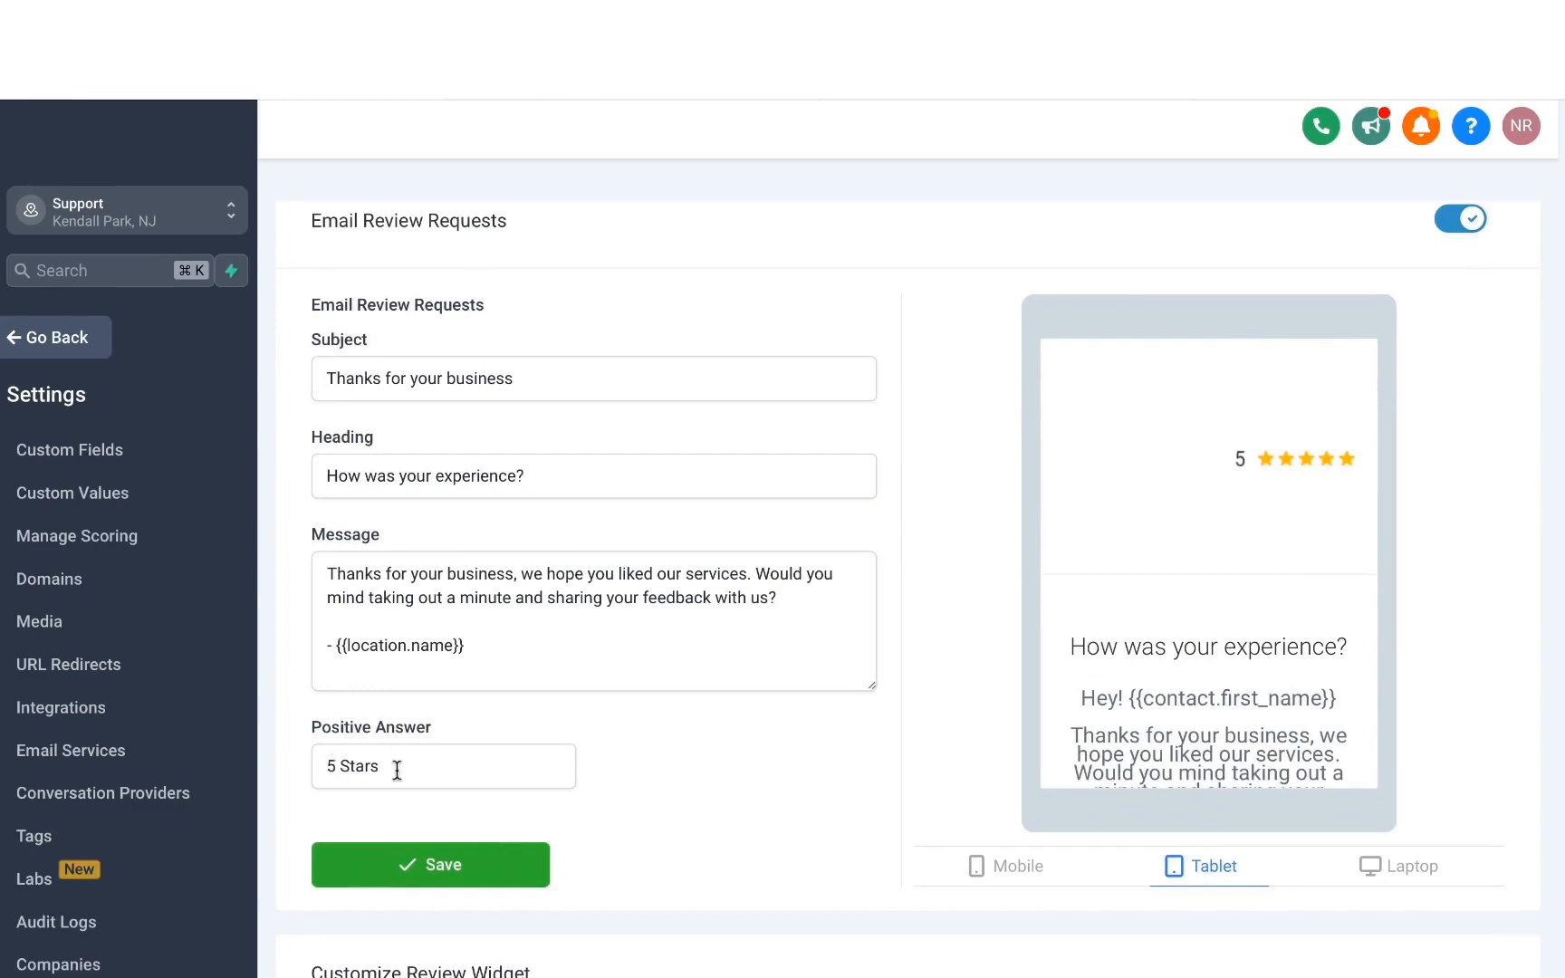
pyautogui.scroll(-5, 1181, 518)
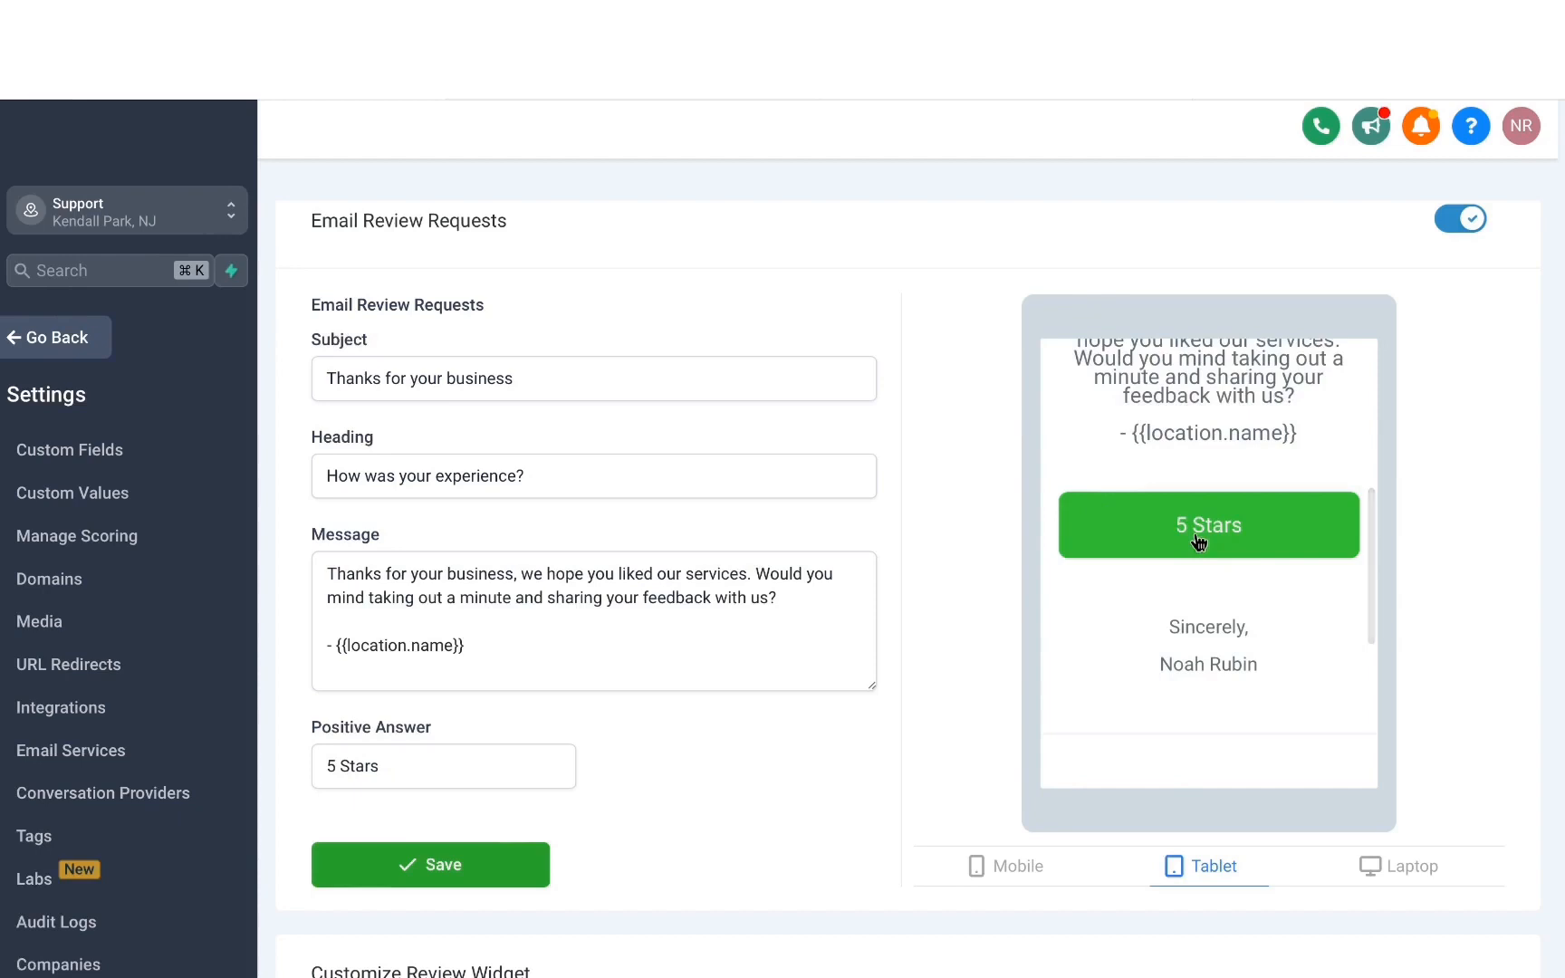
pyautogui.click(1198, 541)
pyautogui.scroll(-1, 625, 702)
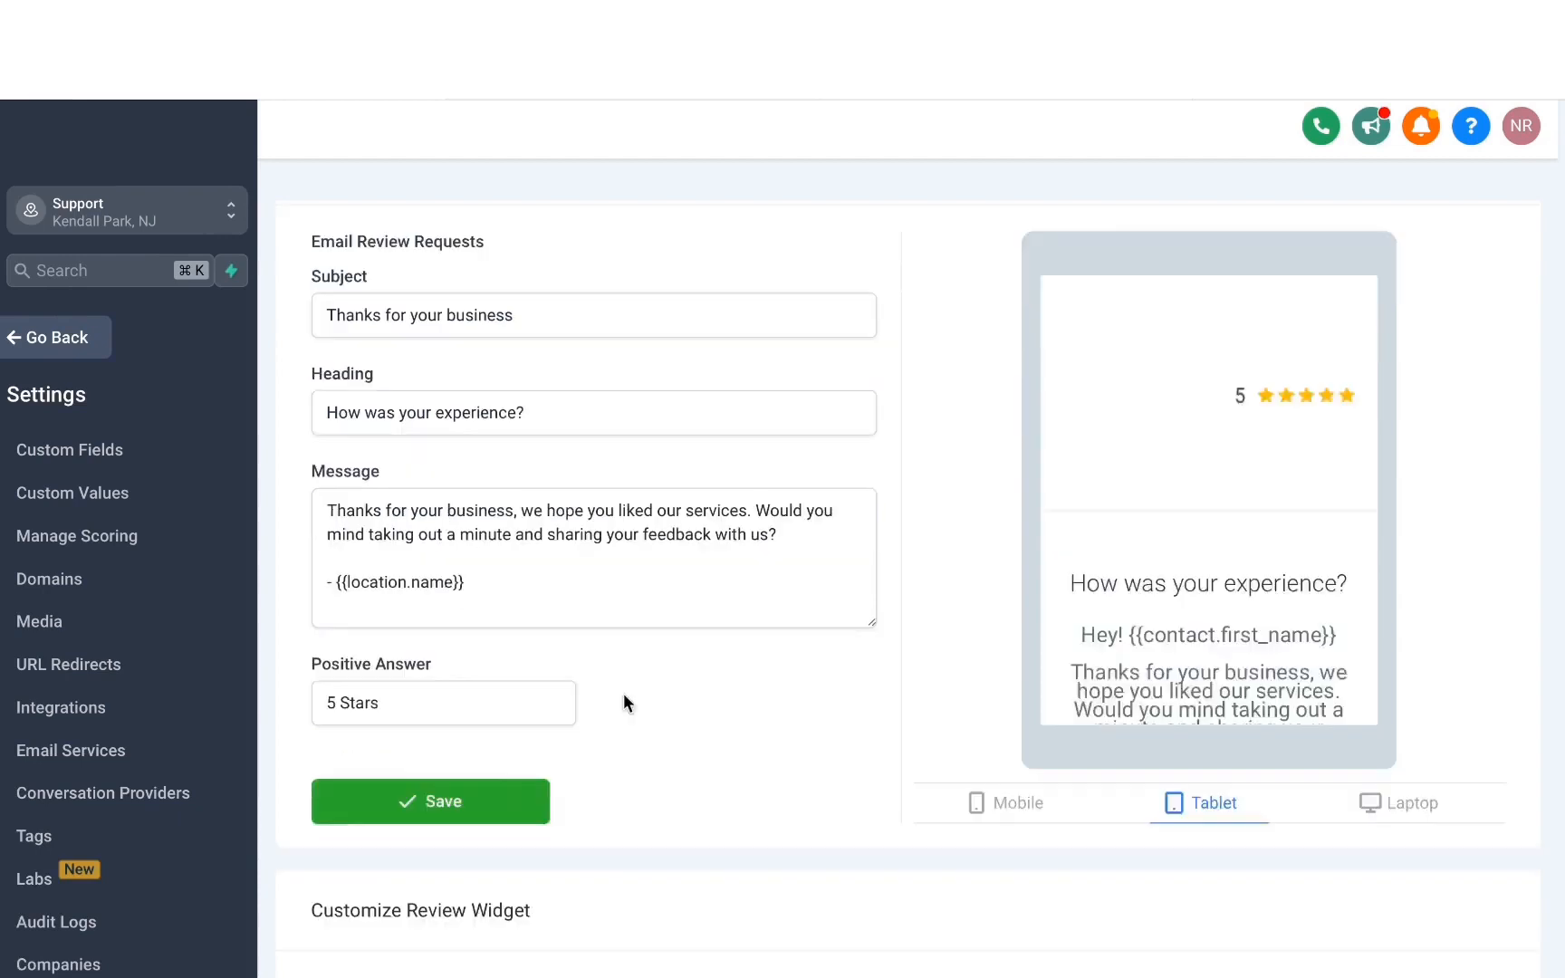
pyautogui.click(515, 803)
# Return to the reputation overview and examine its date ranges, average rating, invite and review trends, and latest requests and reviews.
pyautogui.click(55, 342)
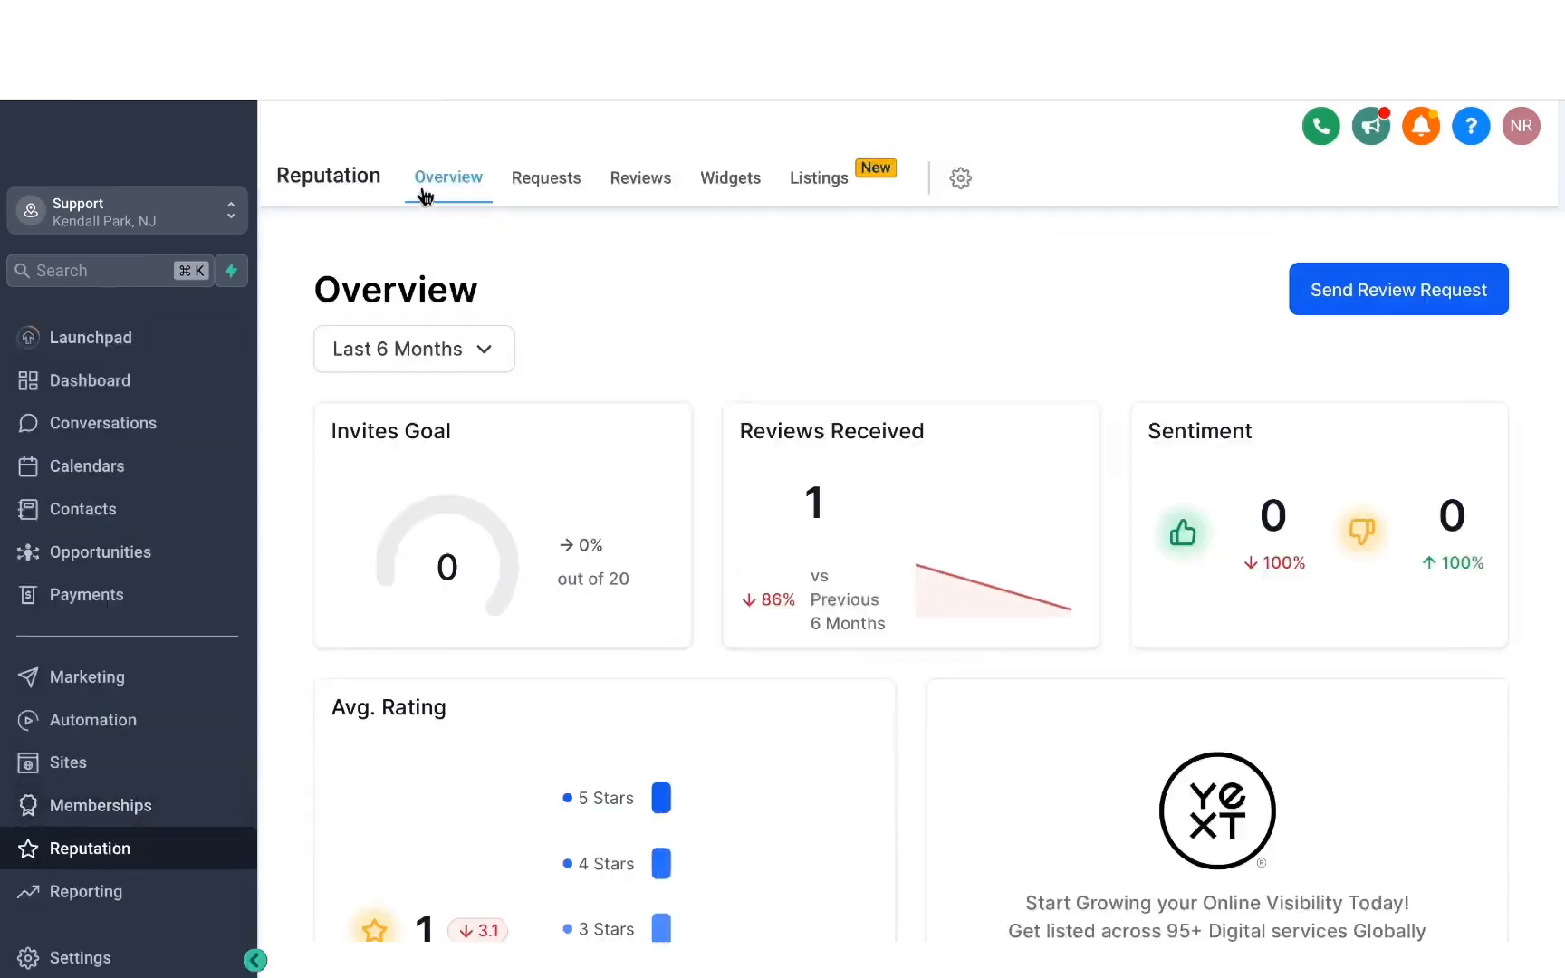
pyautogui.moveTo(833, 245); pyautogui.dragTo(791, 305)
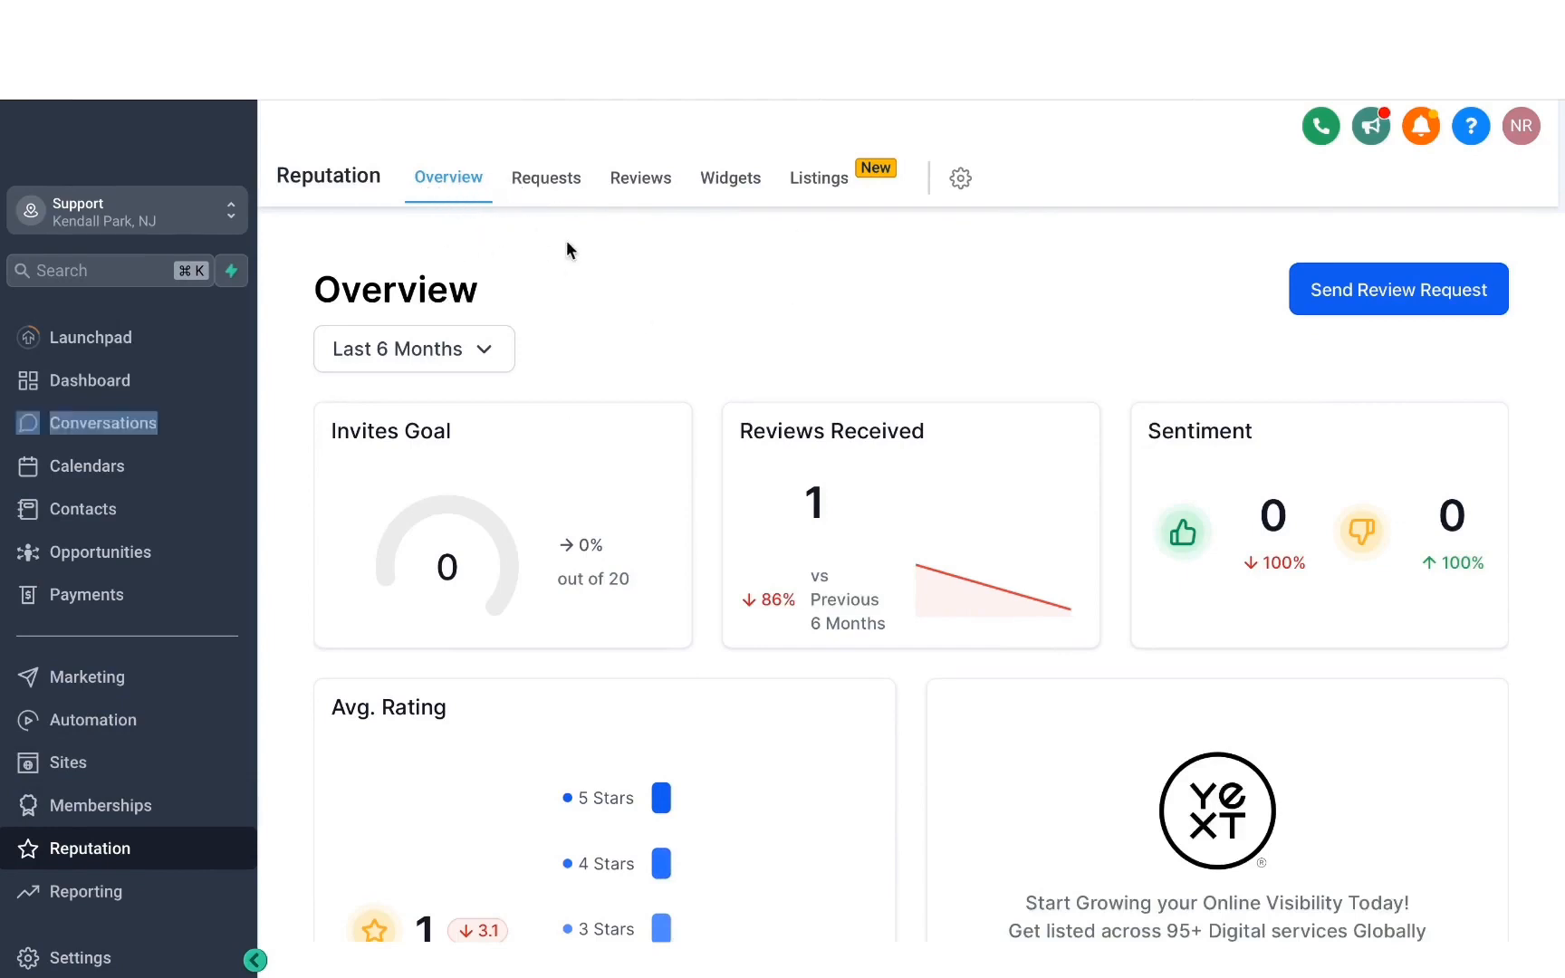
pyautogui.click(491, 366)
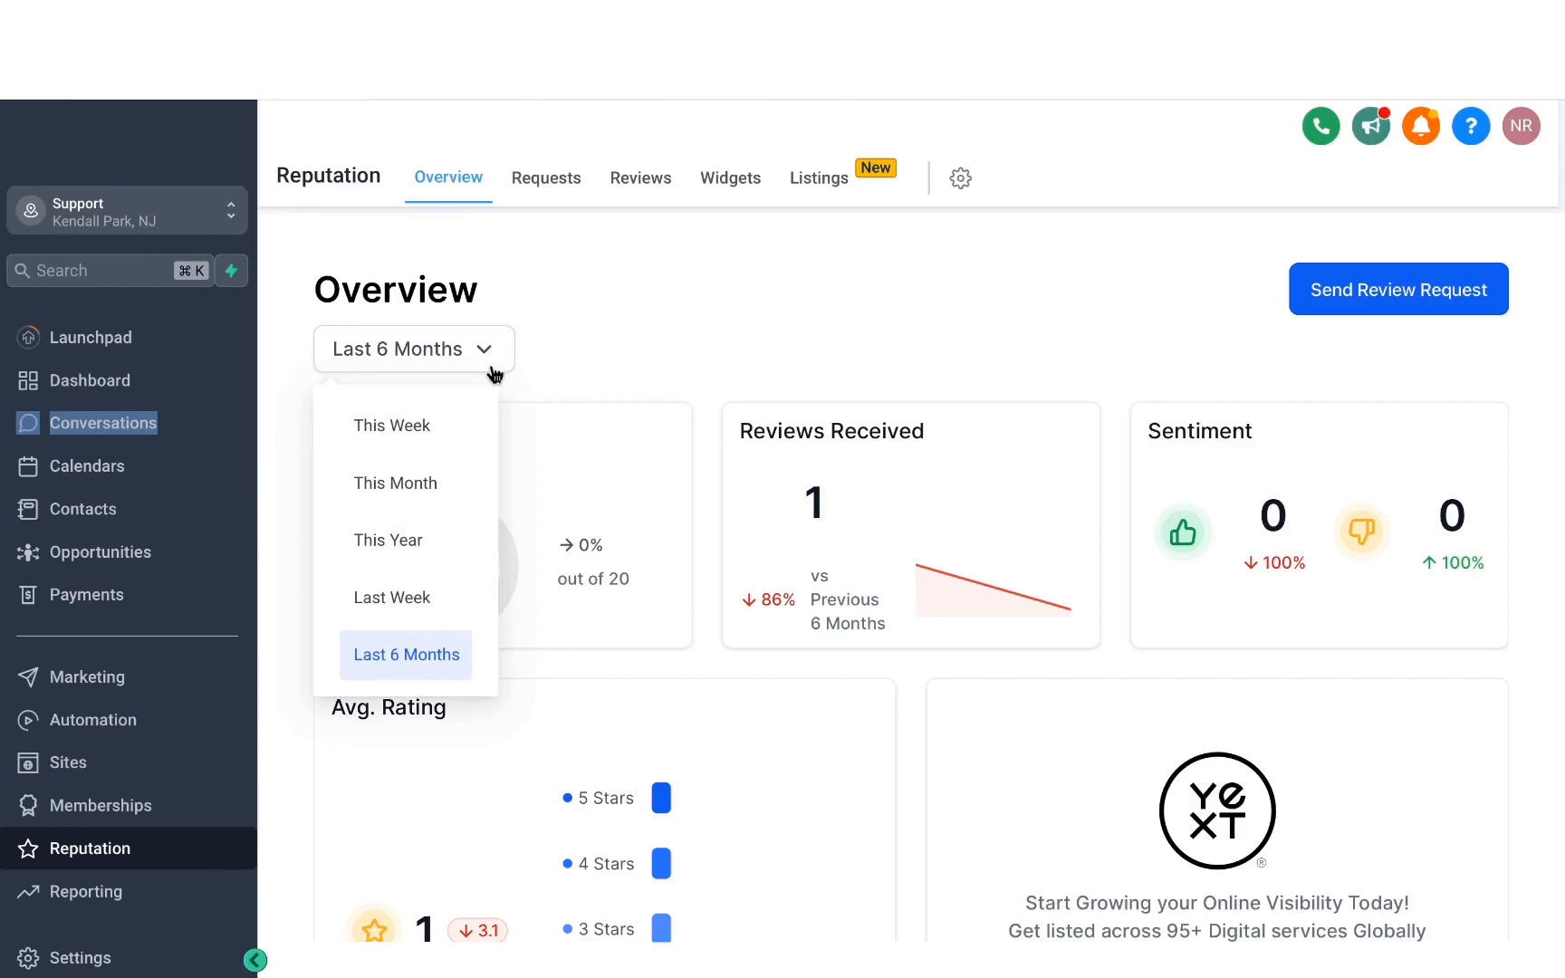
pyautogui.click(728, 323)
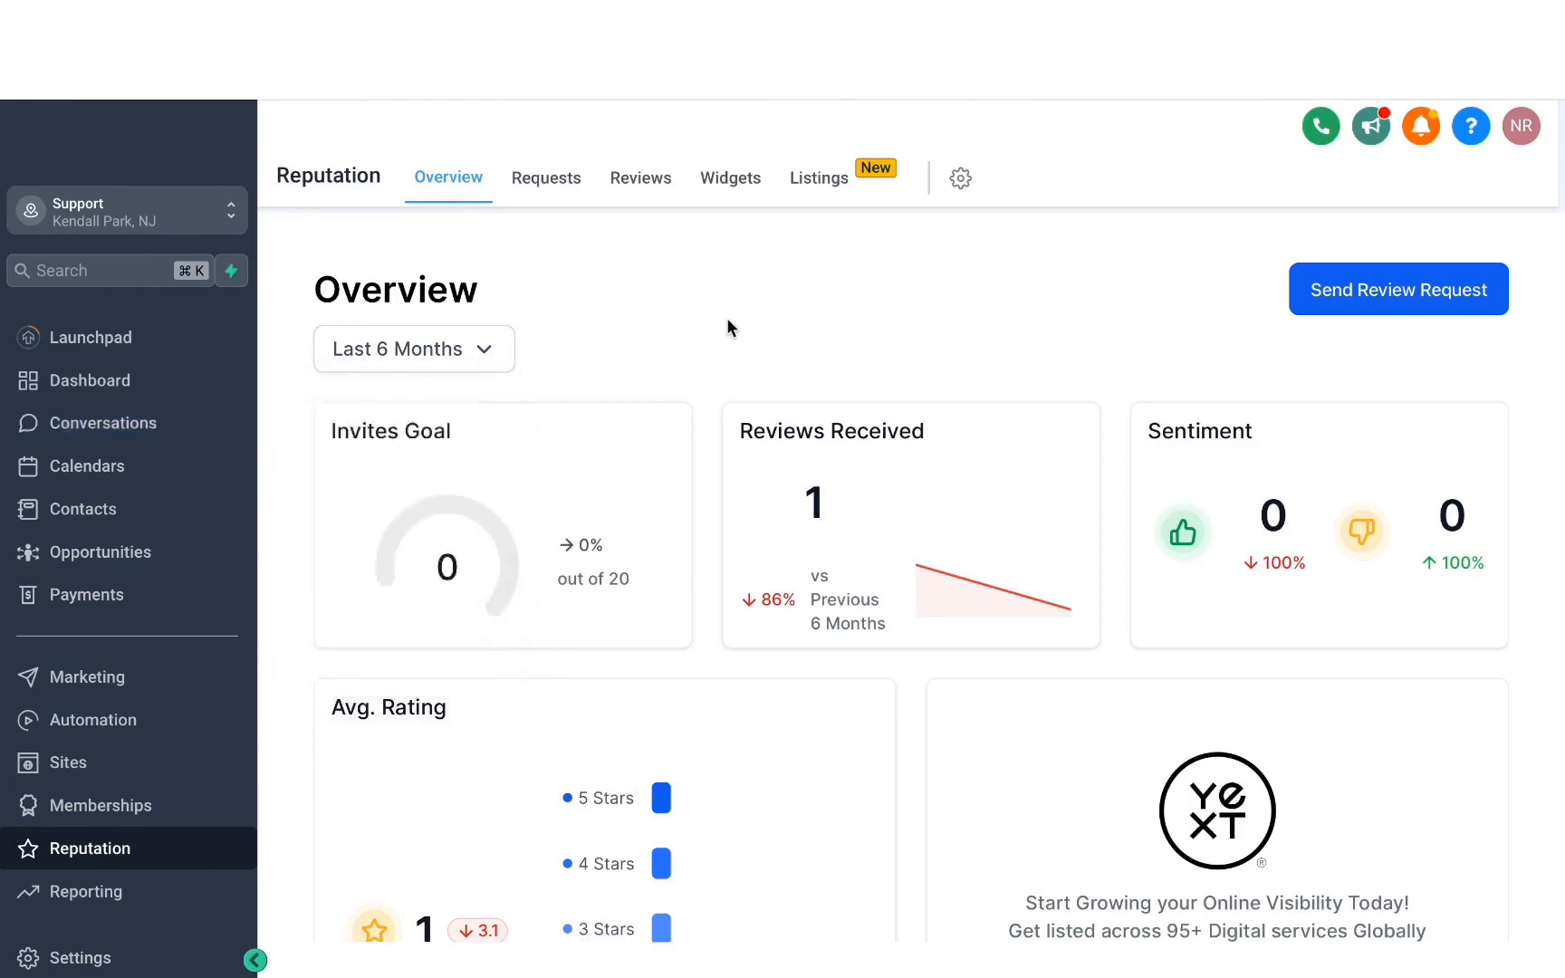
pyautogui.scroll(-4, 873, 490)
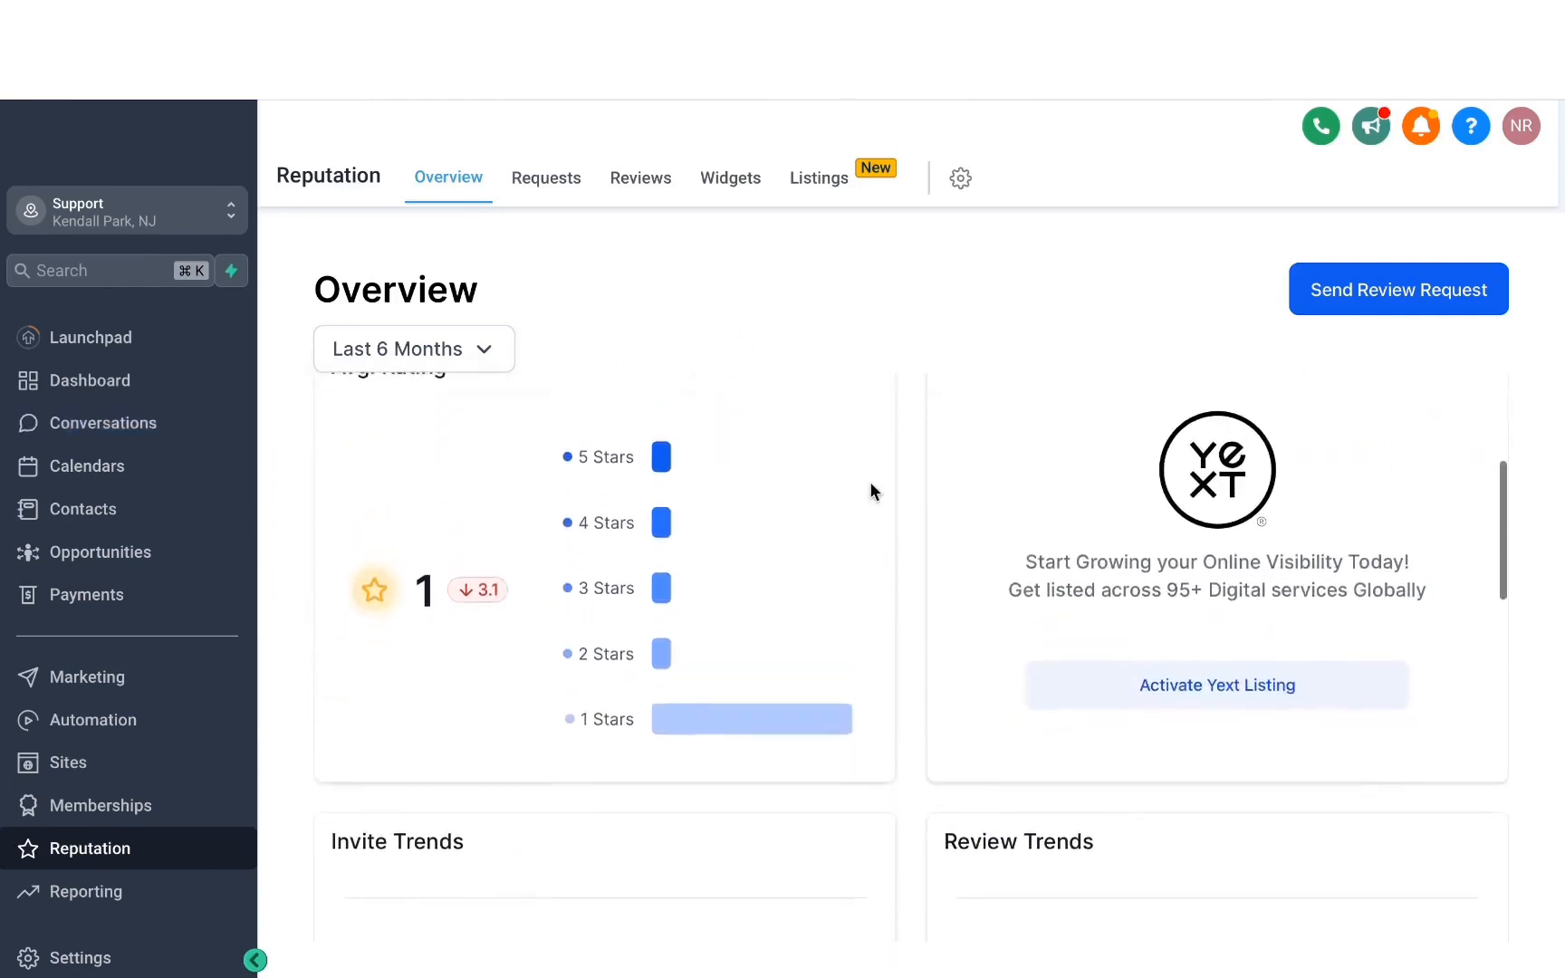
pyautogui.scroll(1, 870, 484)
pyautogui.scroll(-1, 870, 484)
pyautogui.scroll(1, 870, 483)
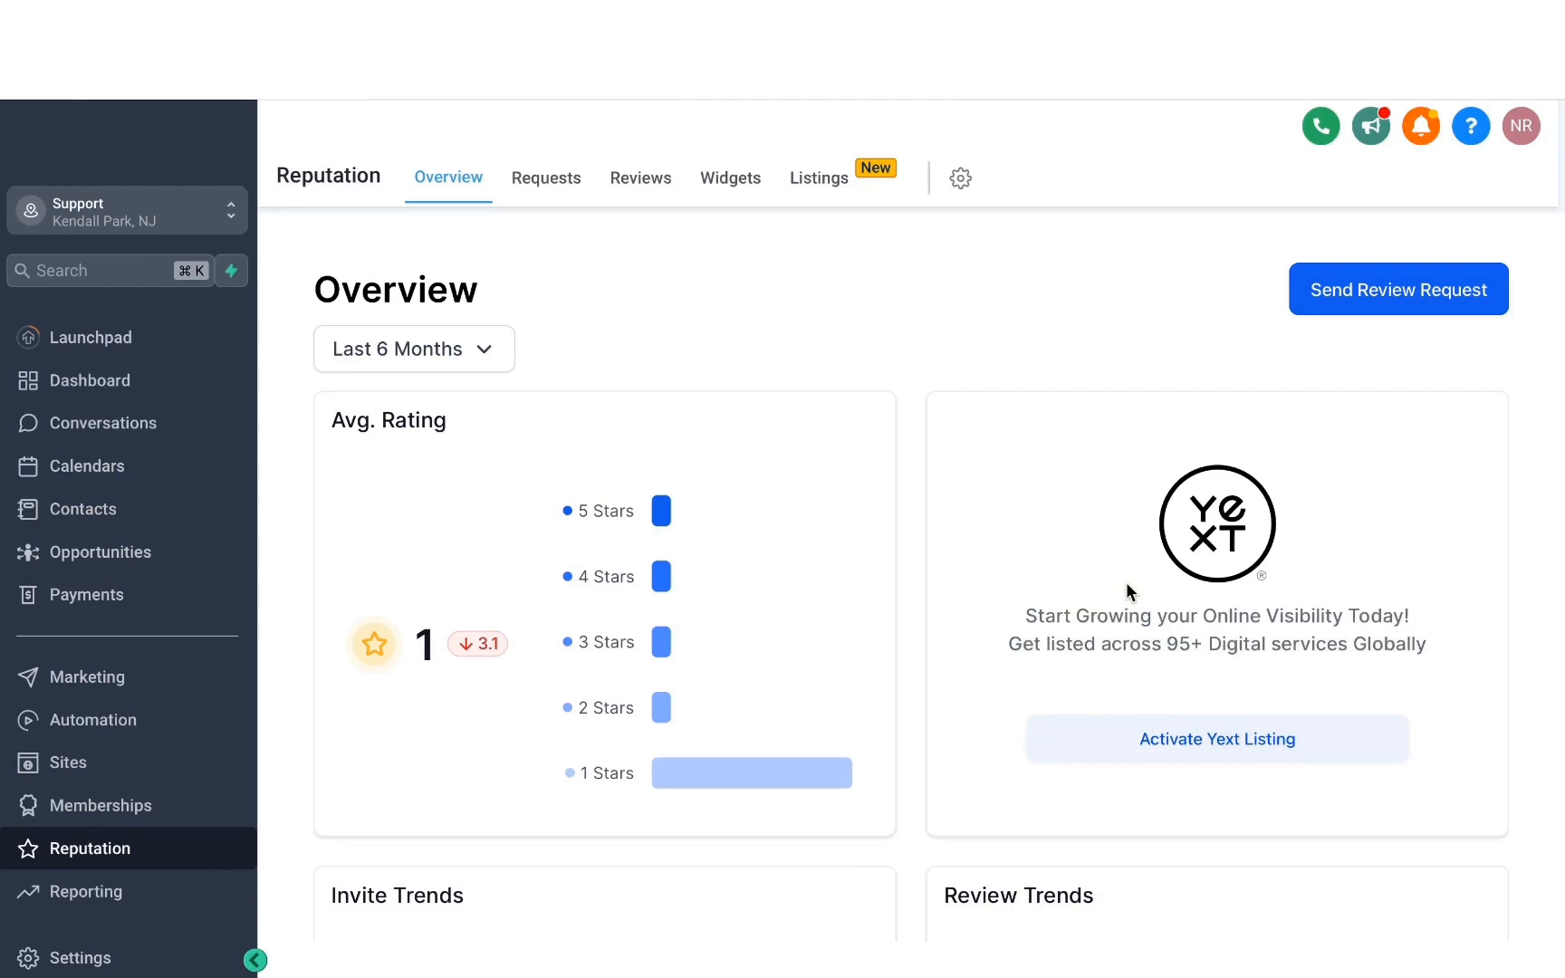
pyautogui.scroll(-5, 1127, 587)
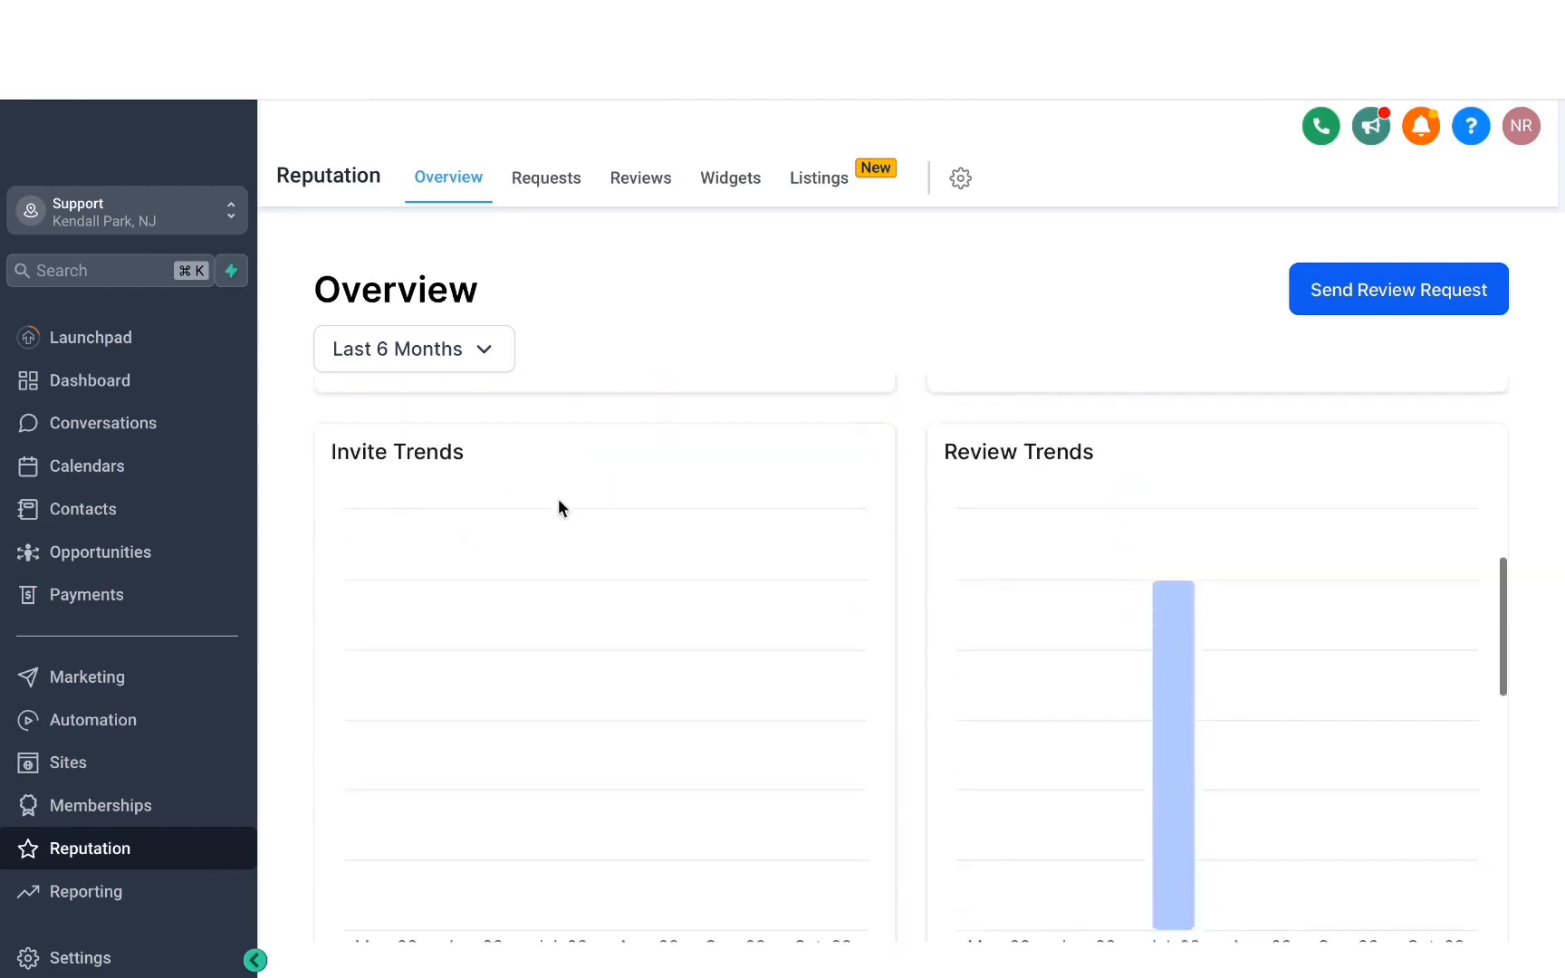
pyautogui.scroll(-3, 839, 500)
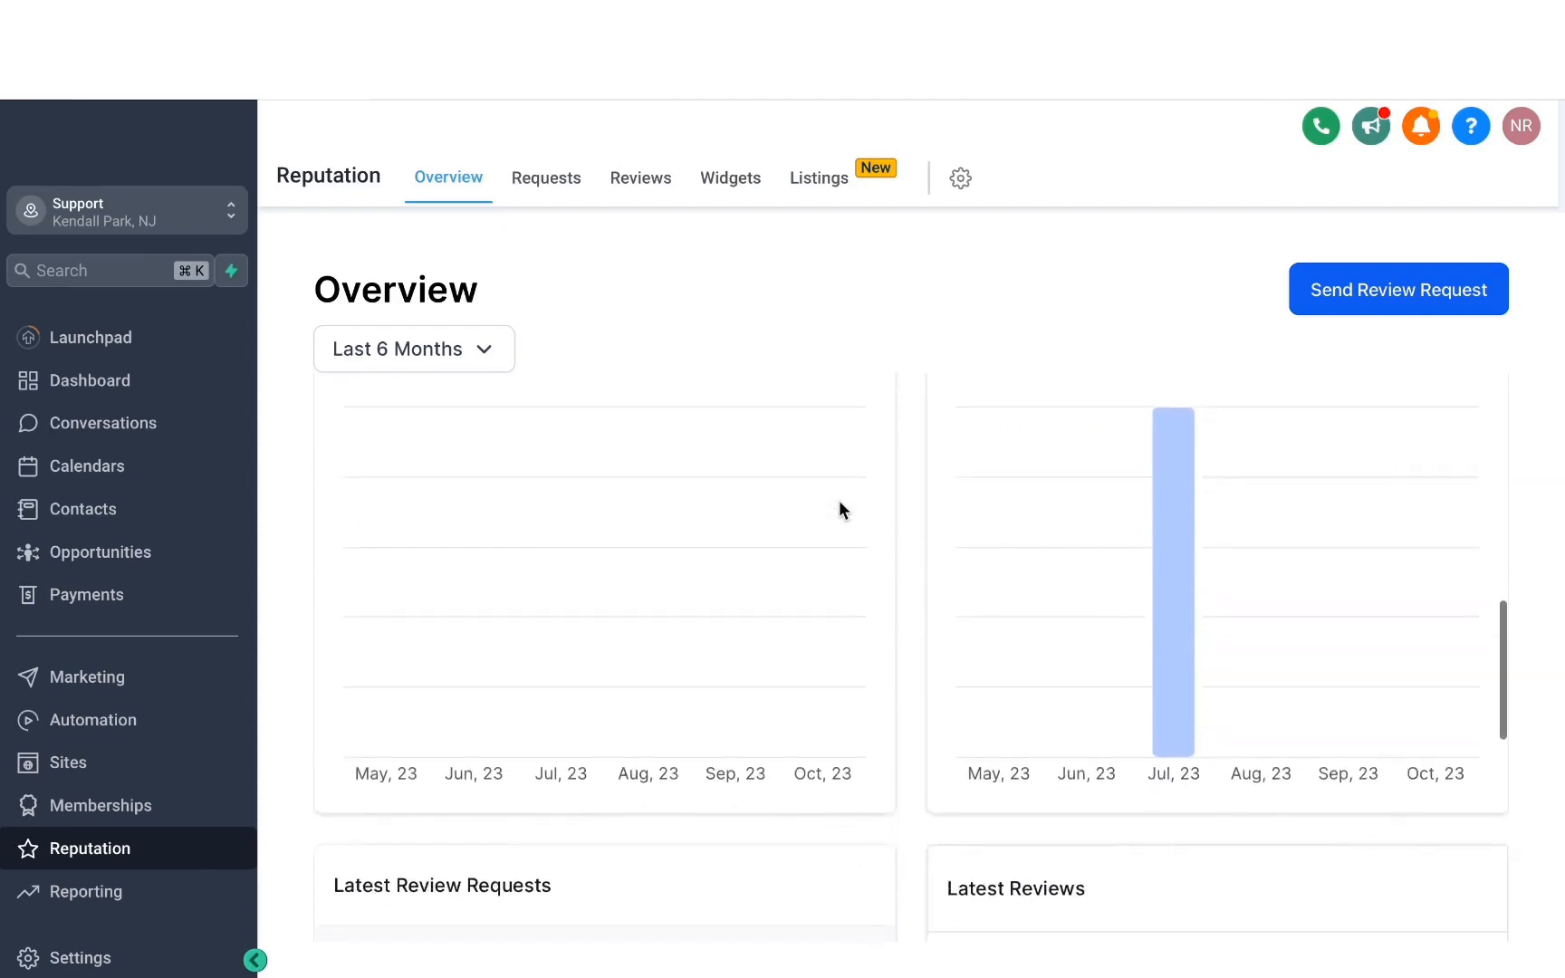
pyautogui.scroll(-2, 838, 509)
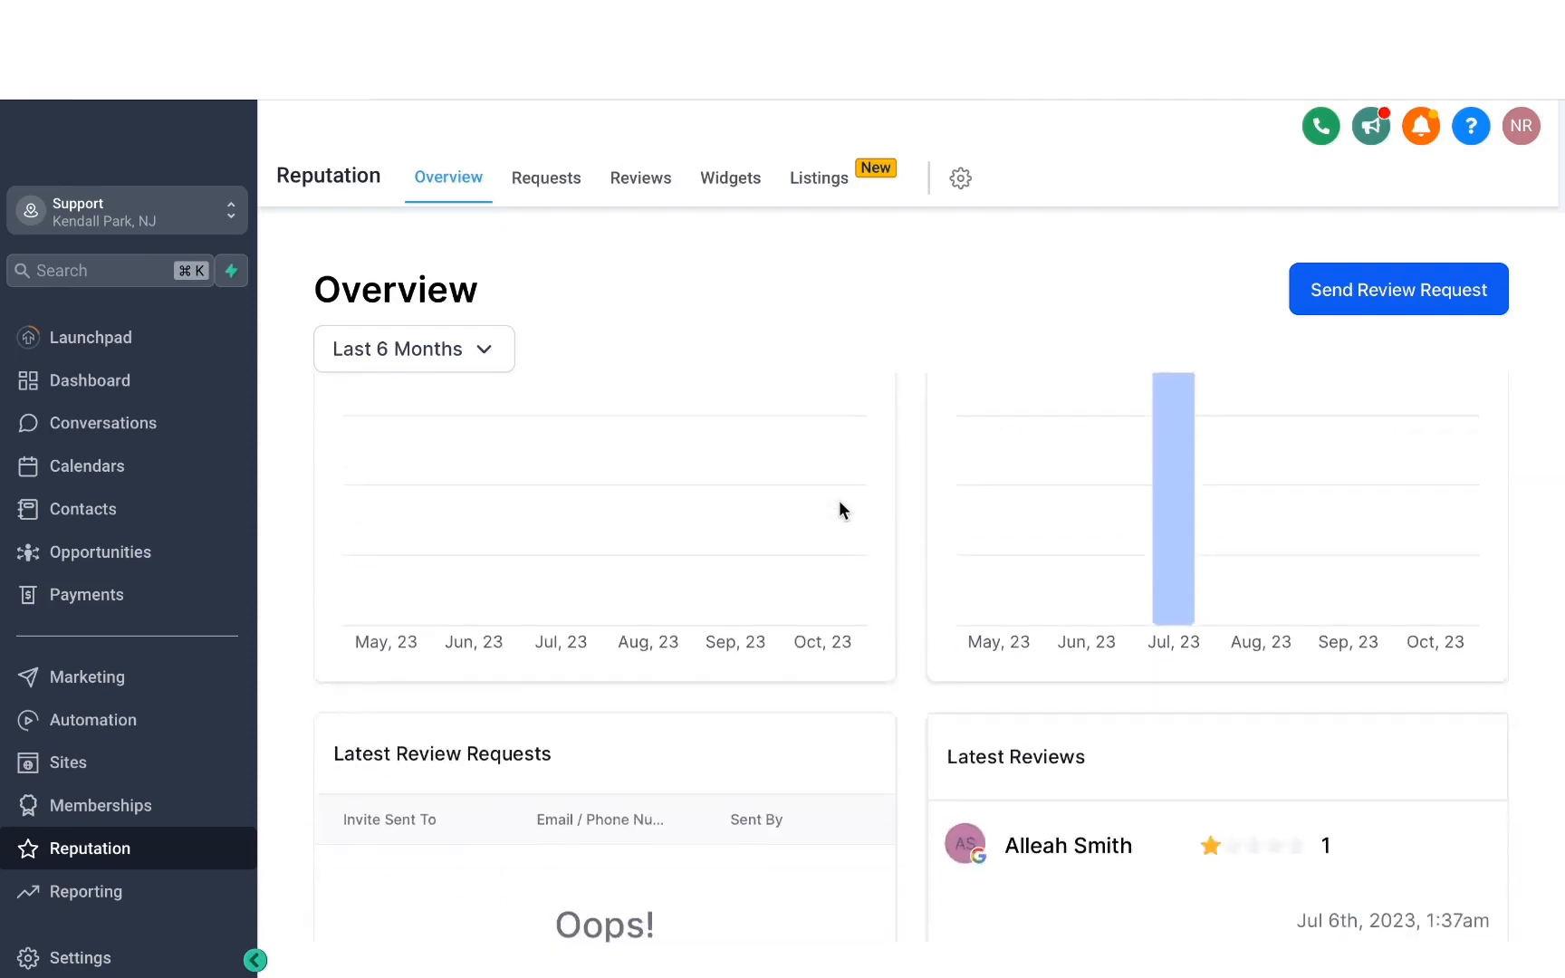
pyautogui.scroll(-6, 838, 502)
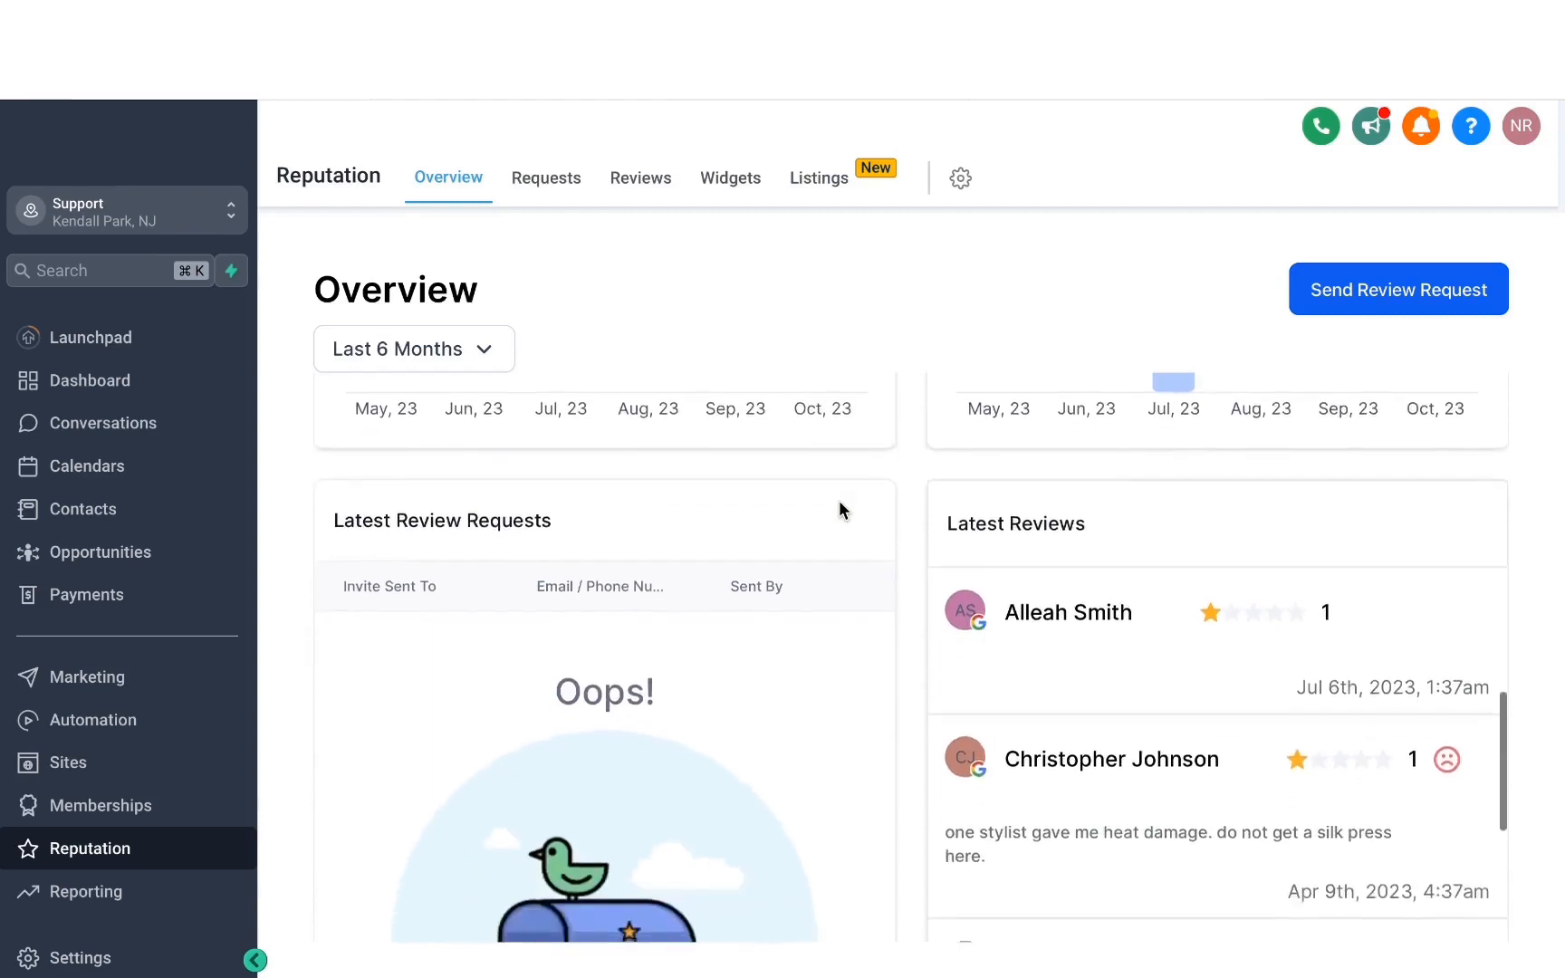
pyautogui.scroll(-1, 839, 510)
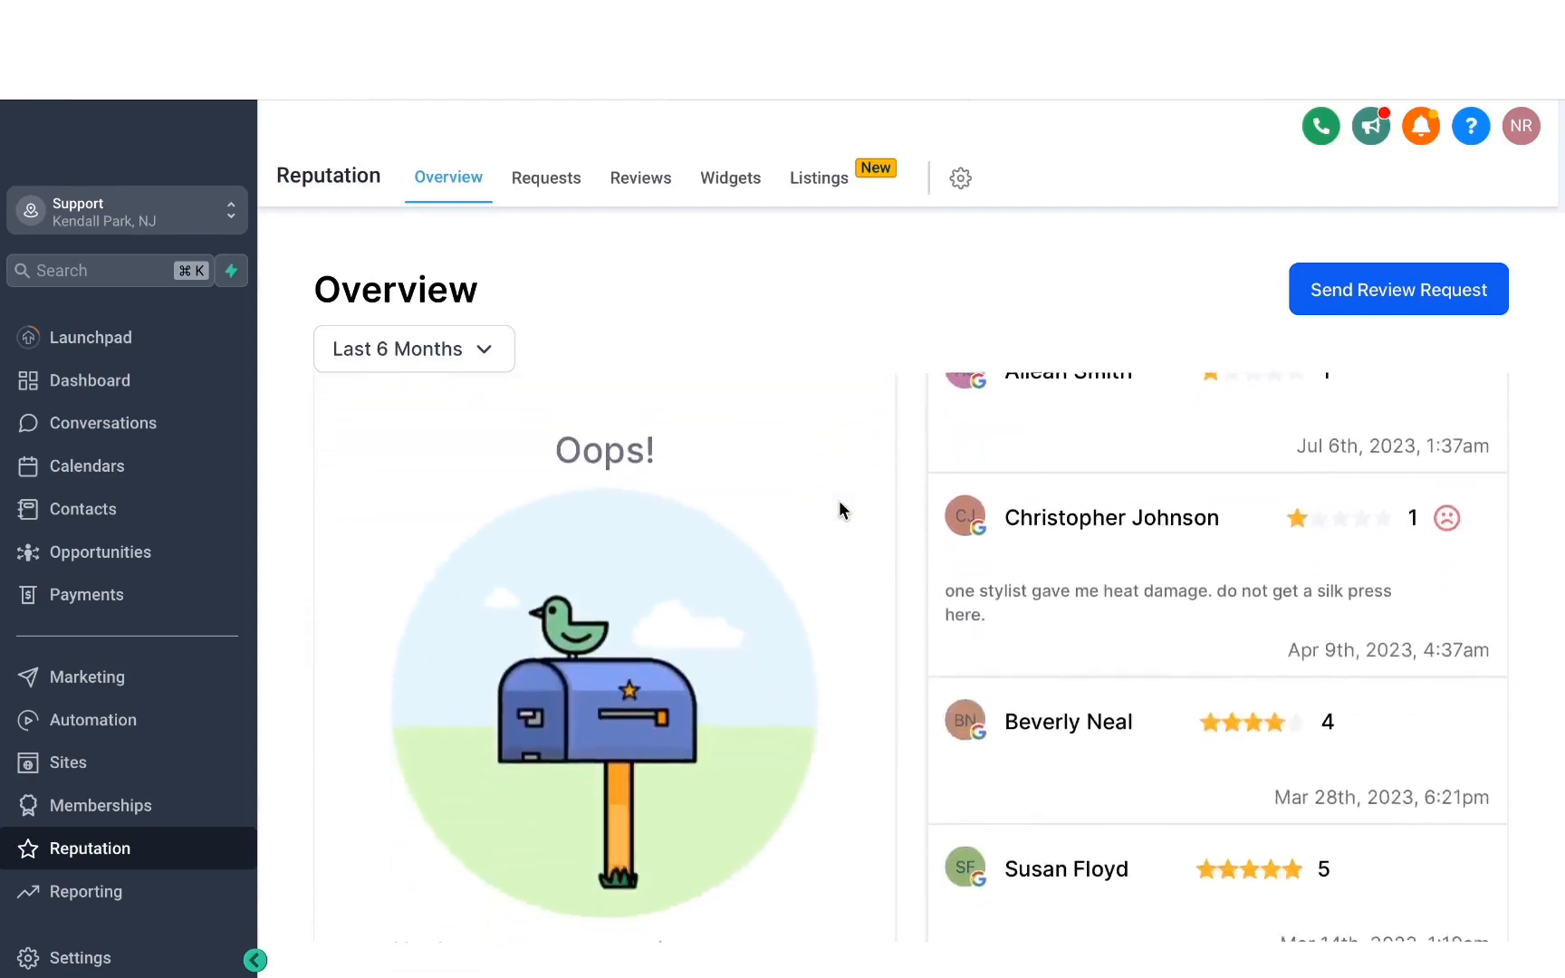
# Create a new contact for a review request, fill in the contact's name and phone number, and send the request by SMS.
pyautogui.click(1356, 306)
pyautogui.click(746, 344)
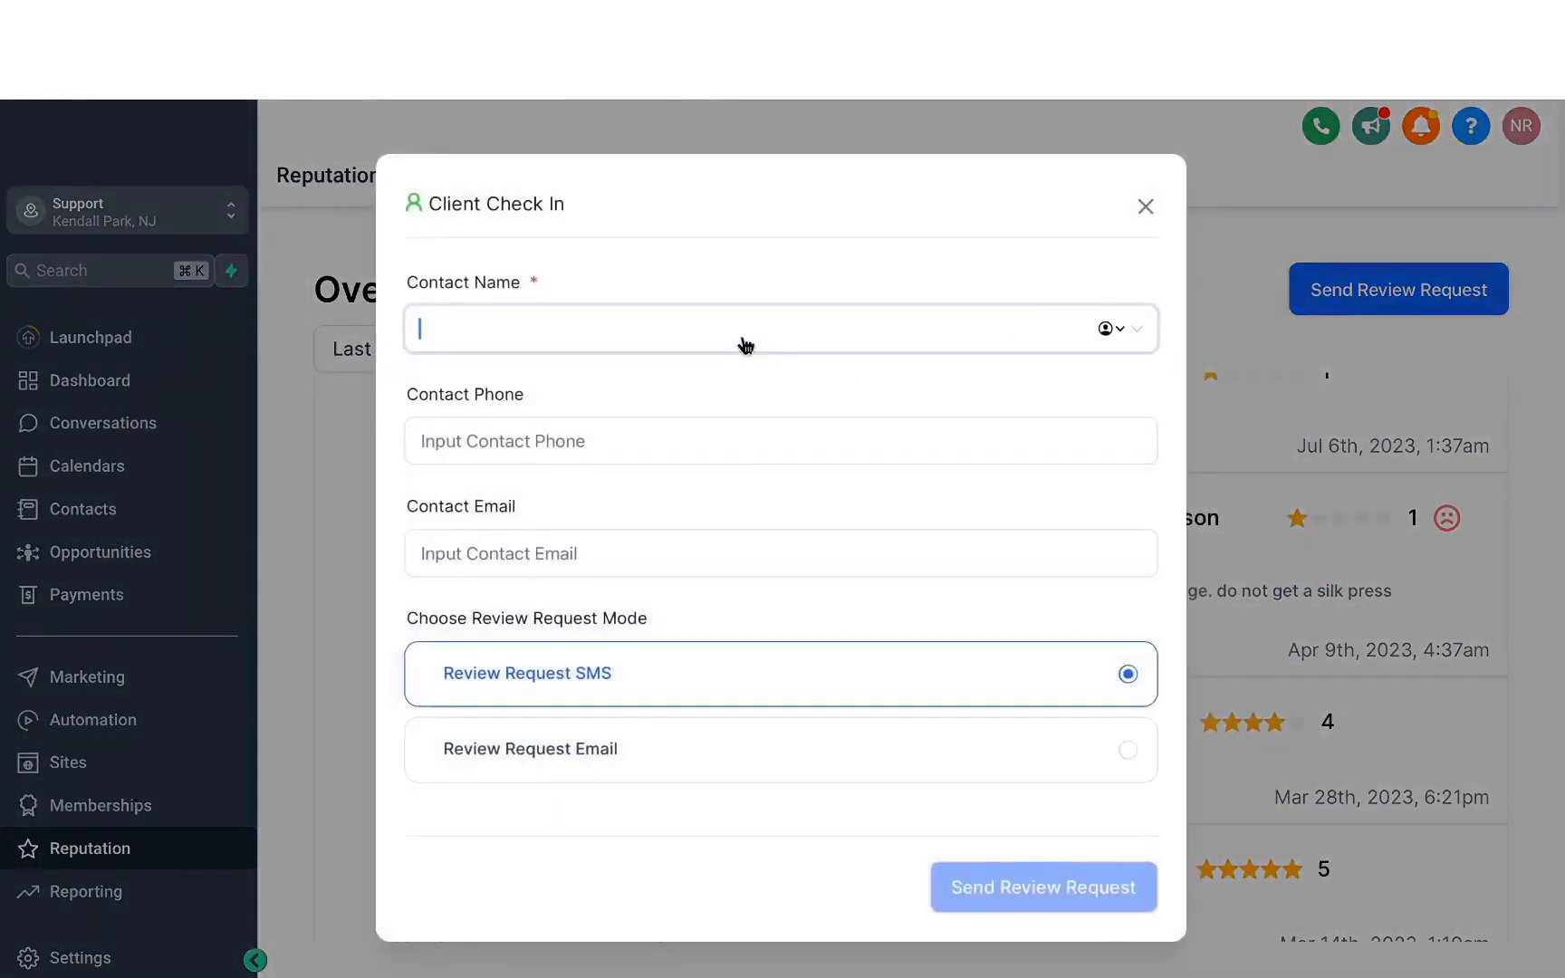
pyautogui.write('mavix')
pyautogui.press('super+a')
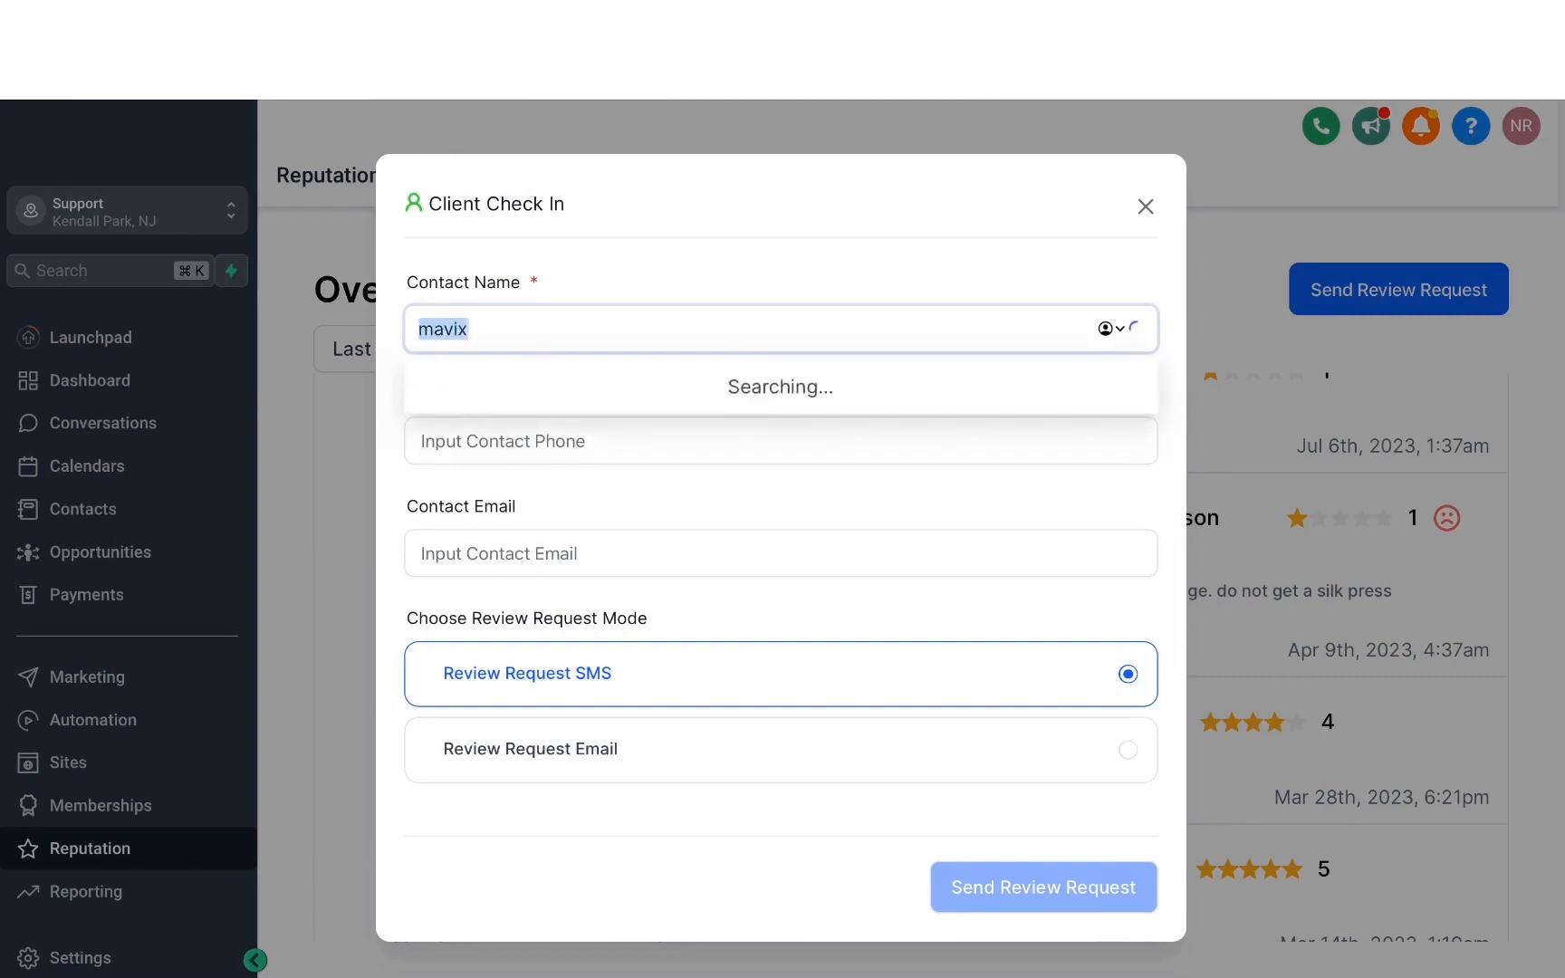
pyautogui.press('super+v')
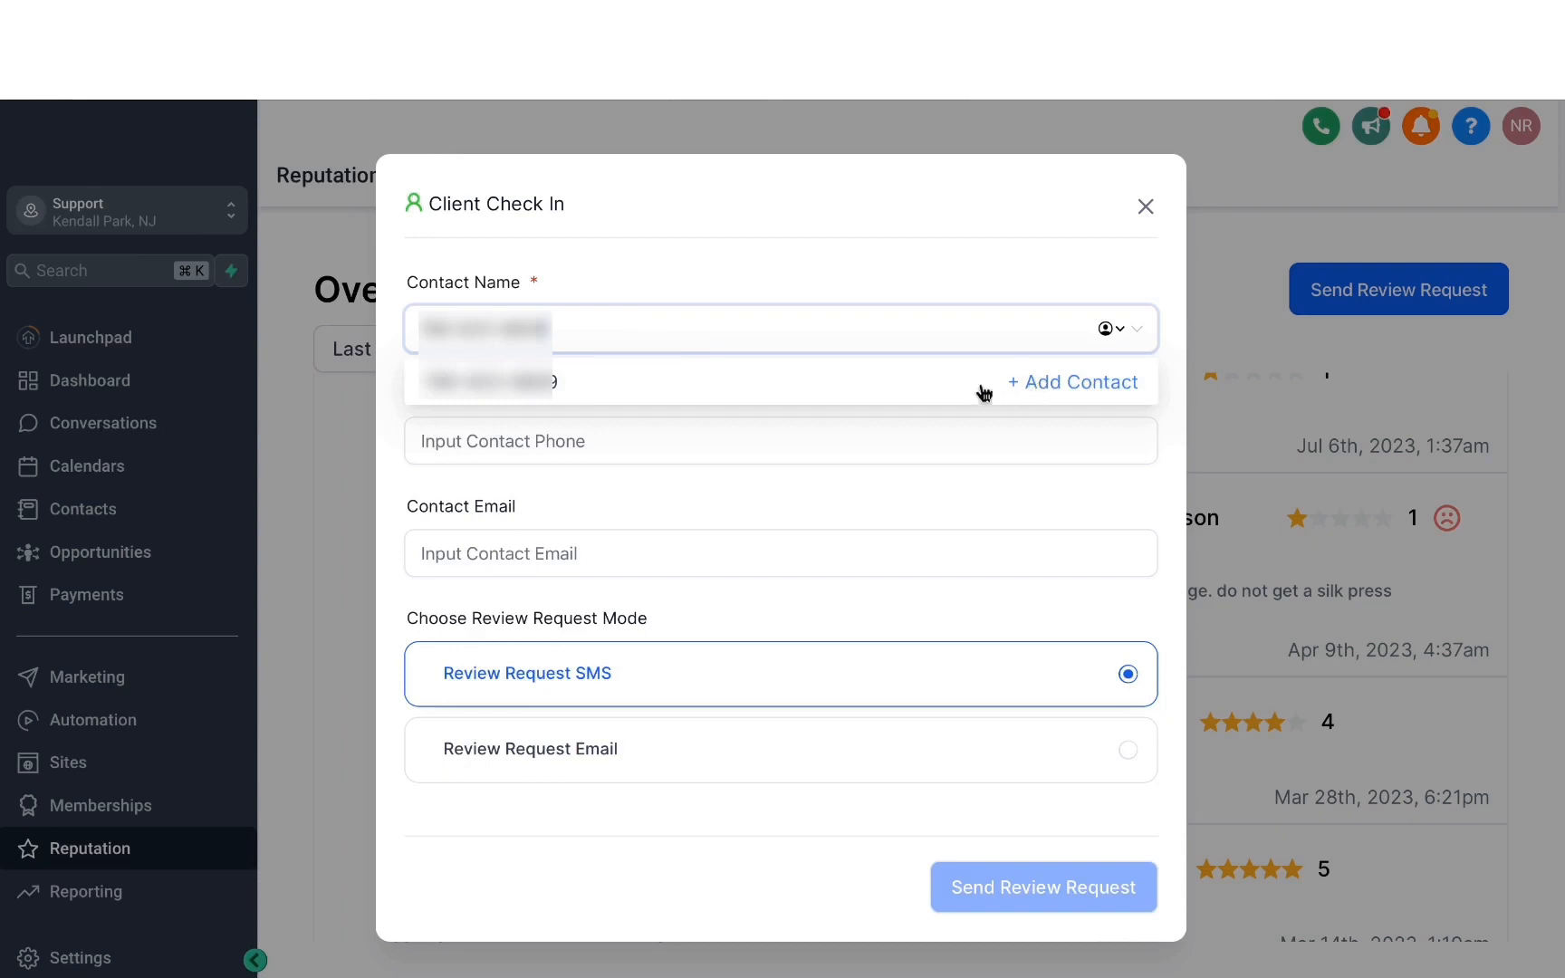
pyautogui.click(1057, 388)
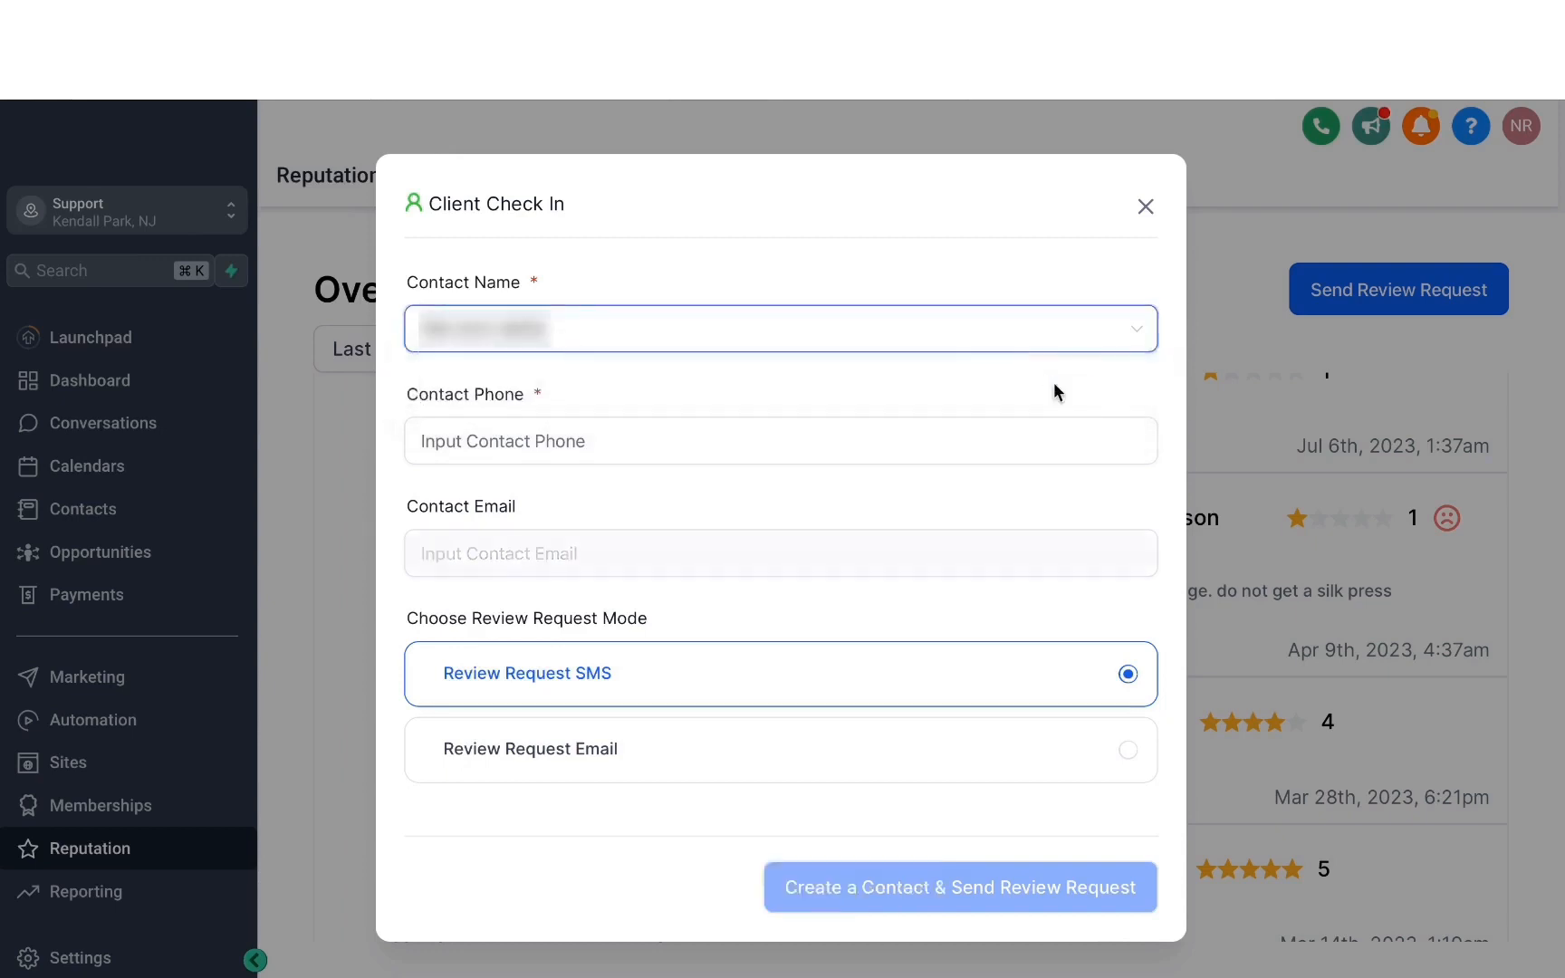
pyautogui.click(795, 409)
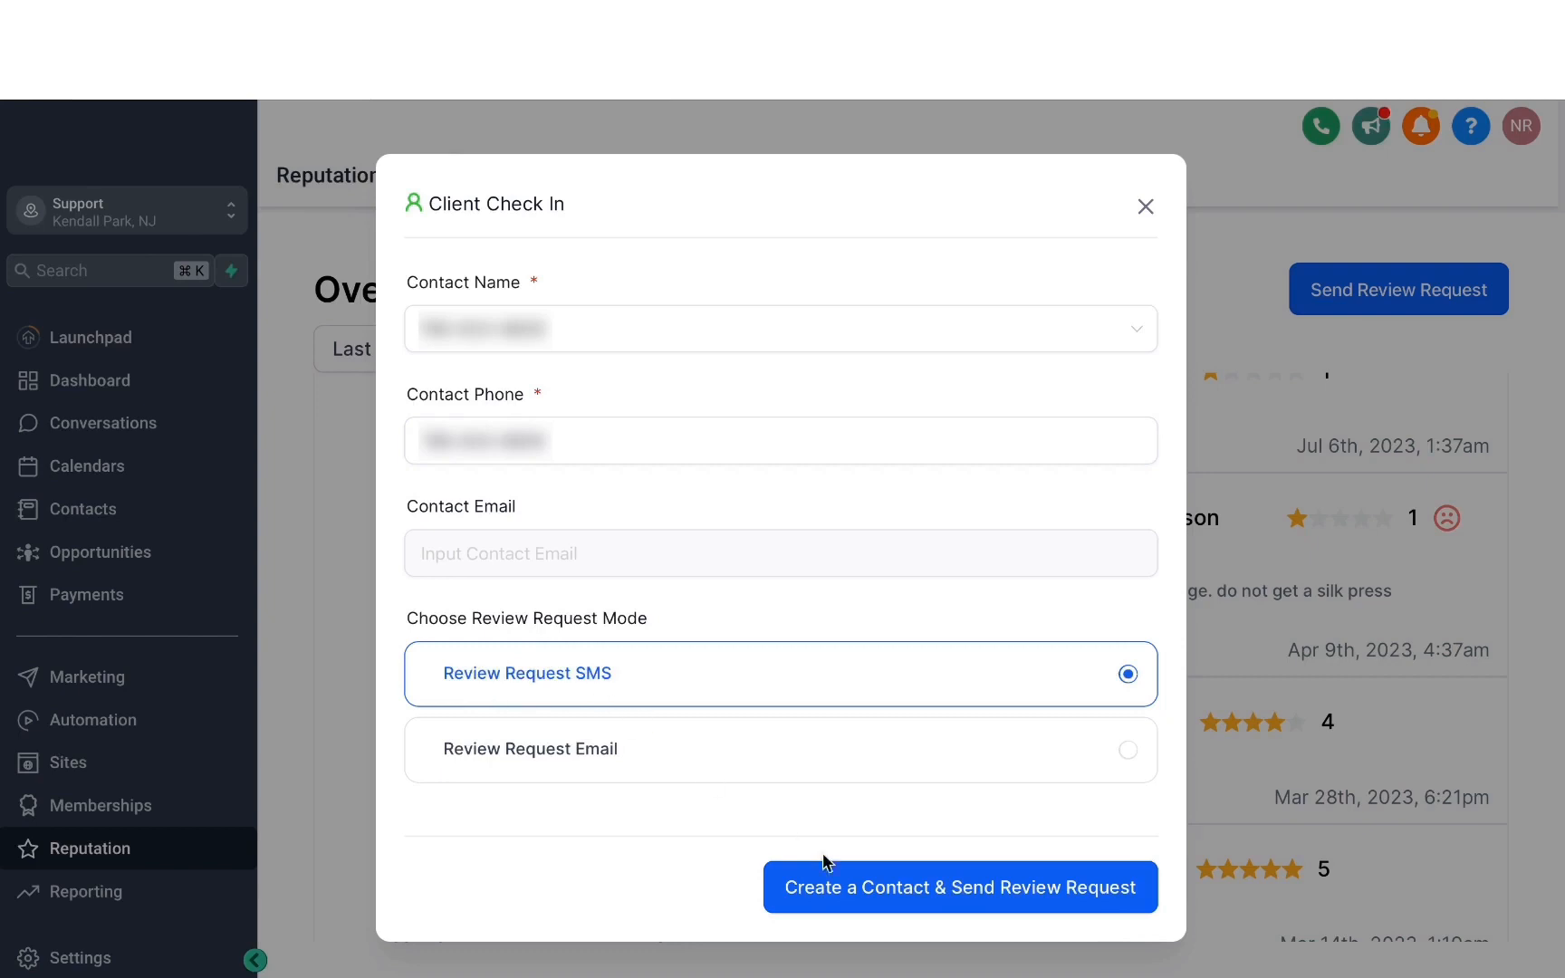
pyautogui.click(912, 896)
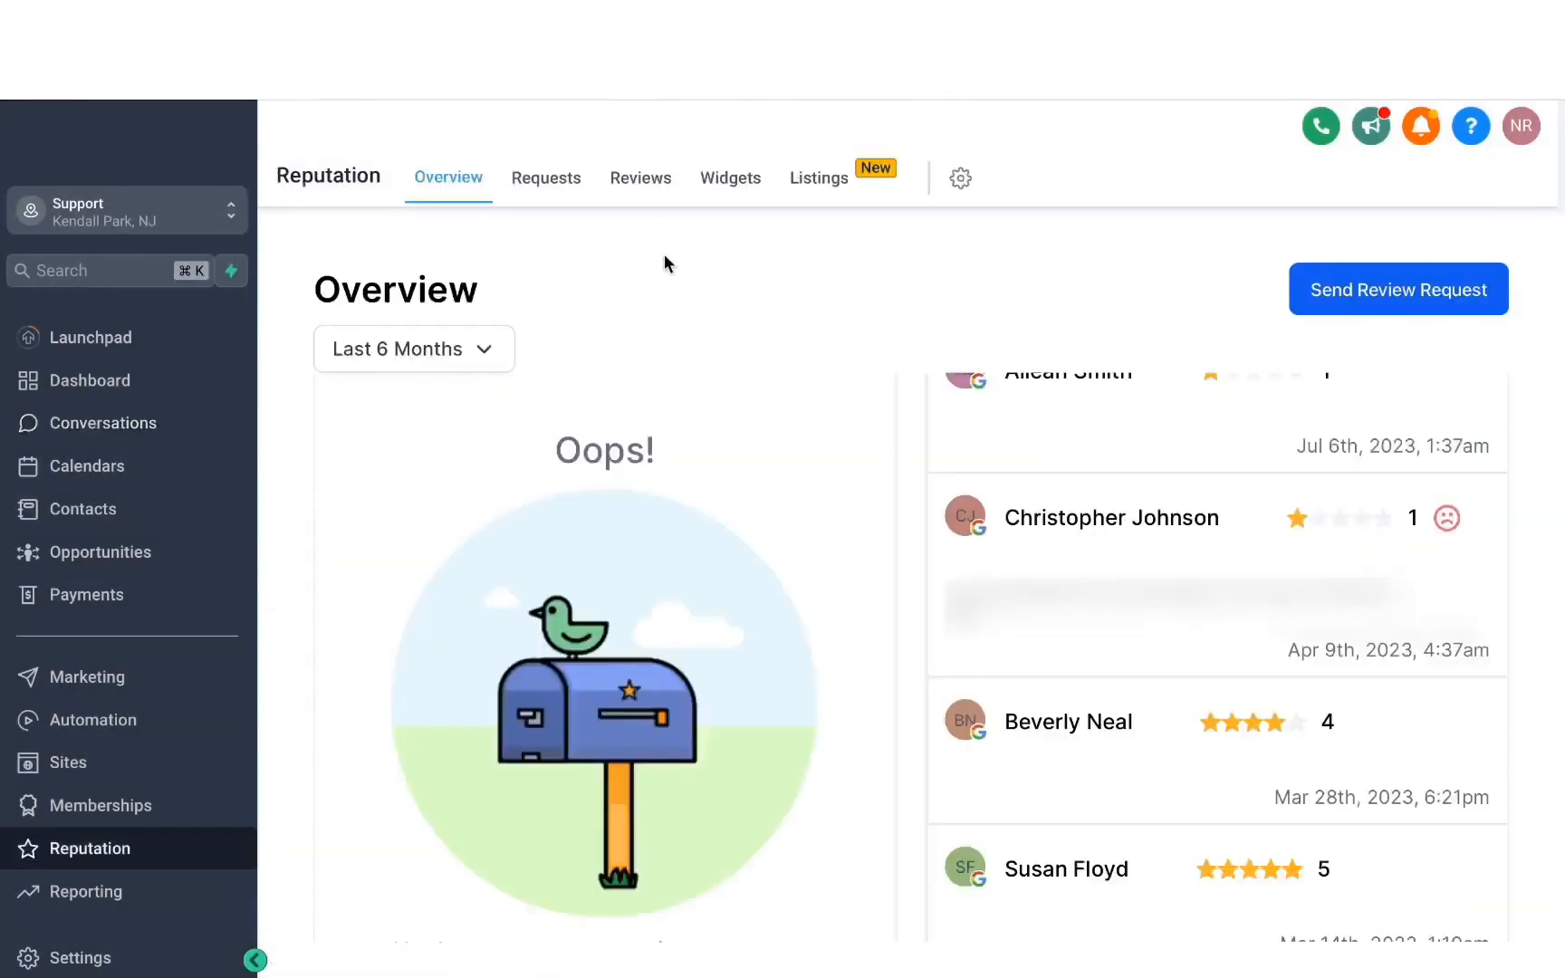
# Check the status of the sent review requests and the source filter options for the received reviews.
pyautogui.click(548, 186)
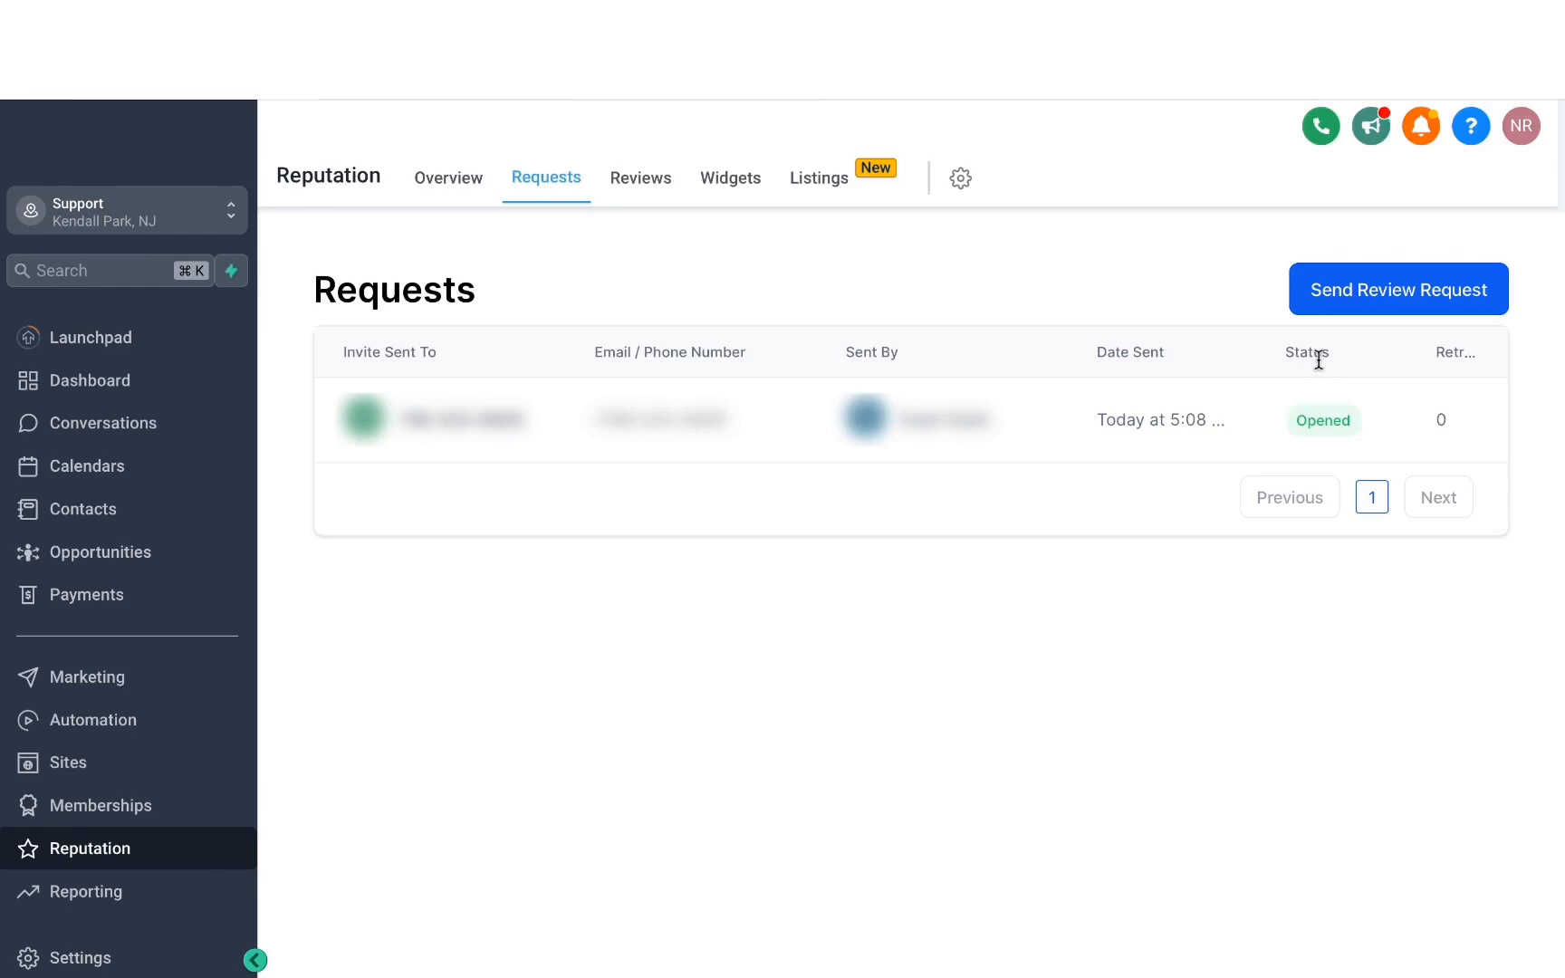
pyautogui.click(643, 181)
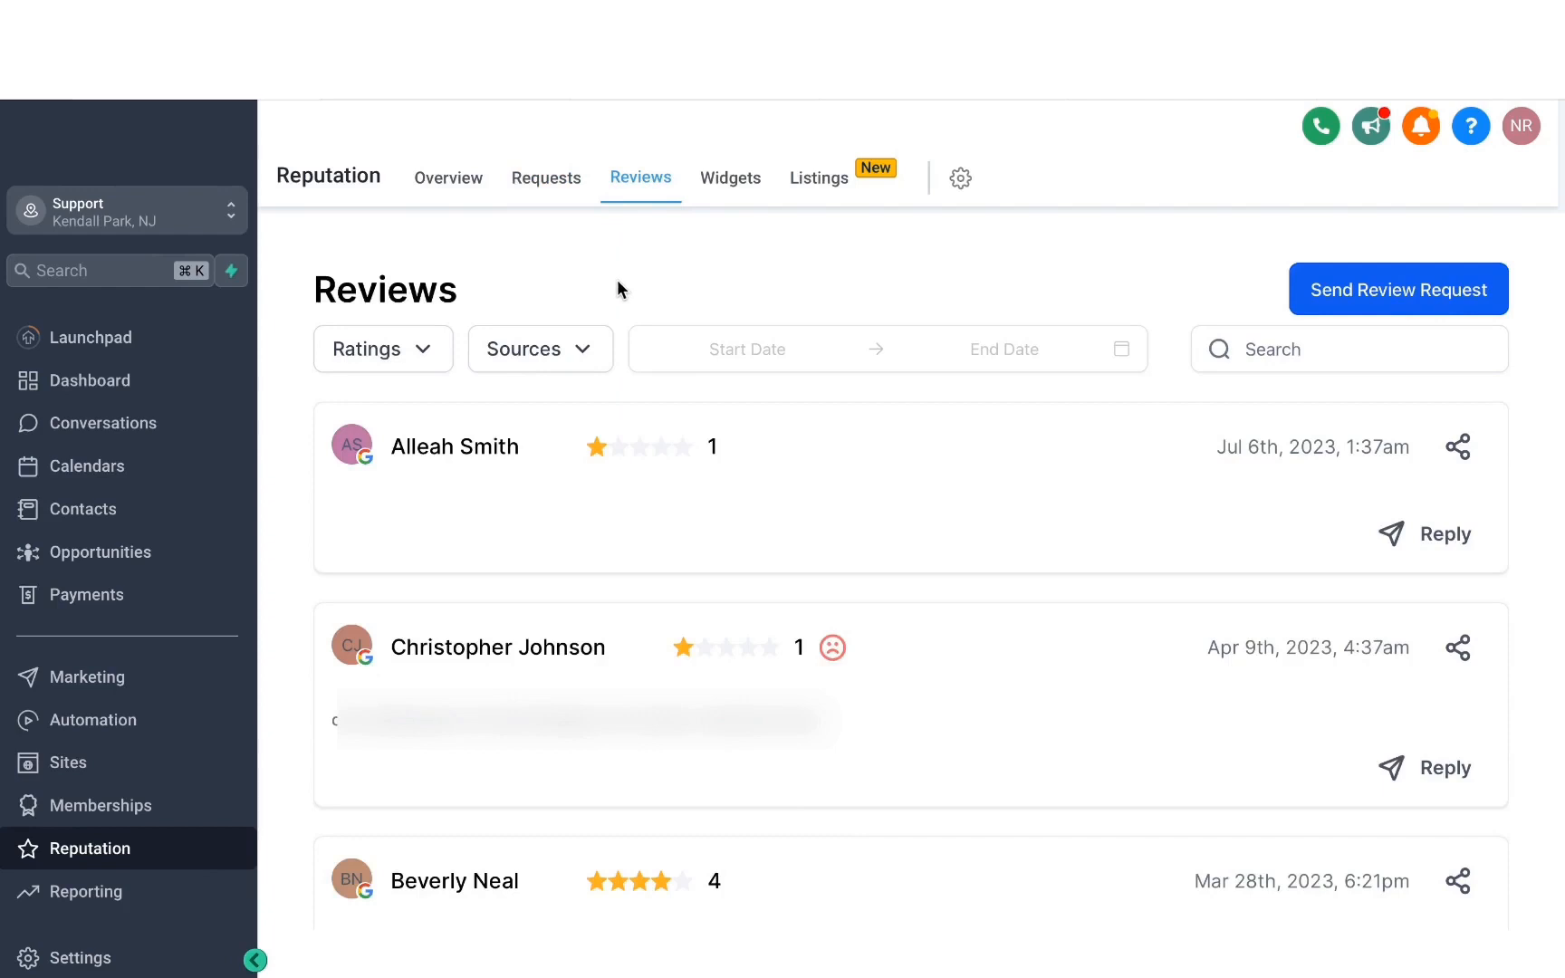
pyautogui.click(582, 355)
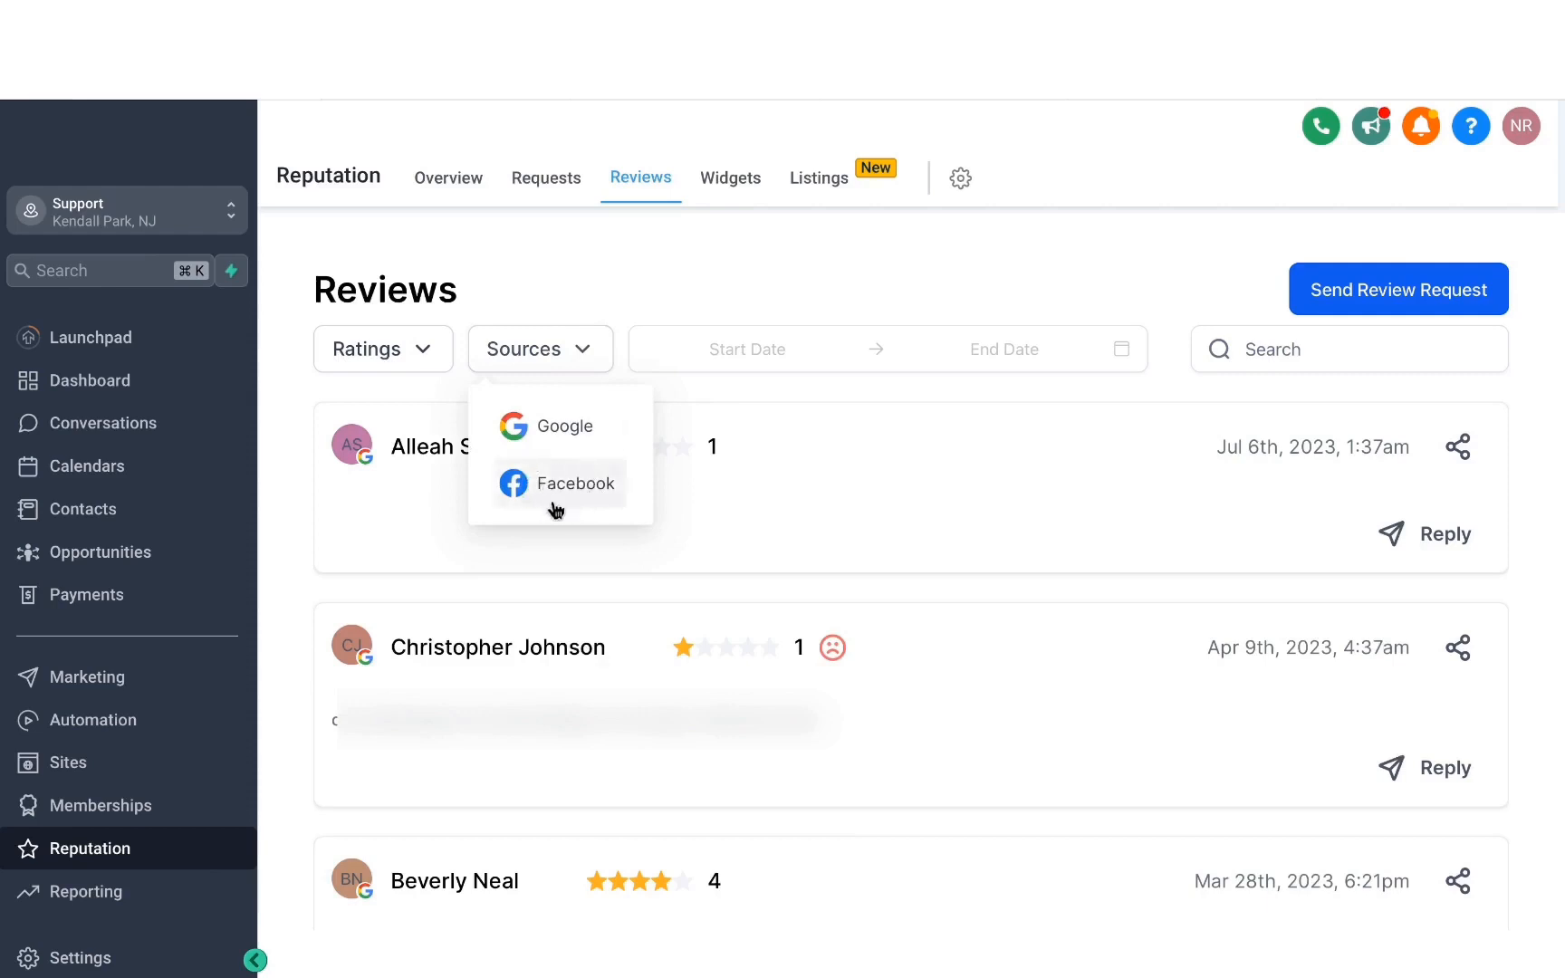
pyautogui.click(628, 267)
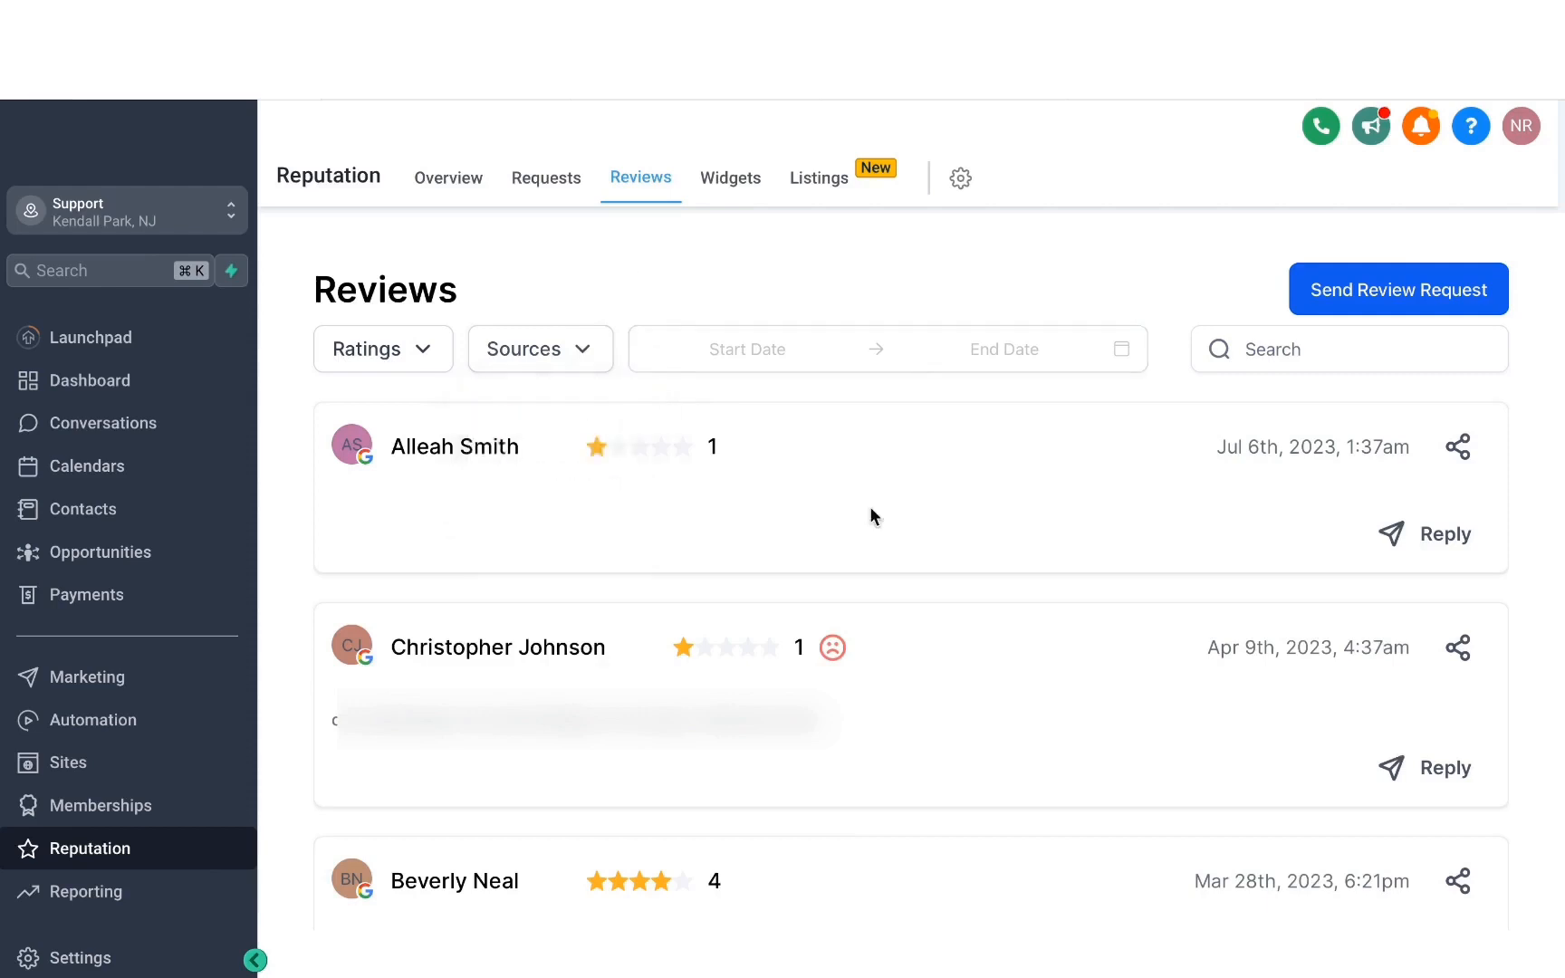
# Browse the customer reviews and open a reply to the newest one-star review.
pyautogui.scroll(-10, 748, 534)
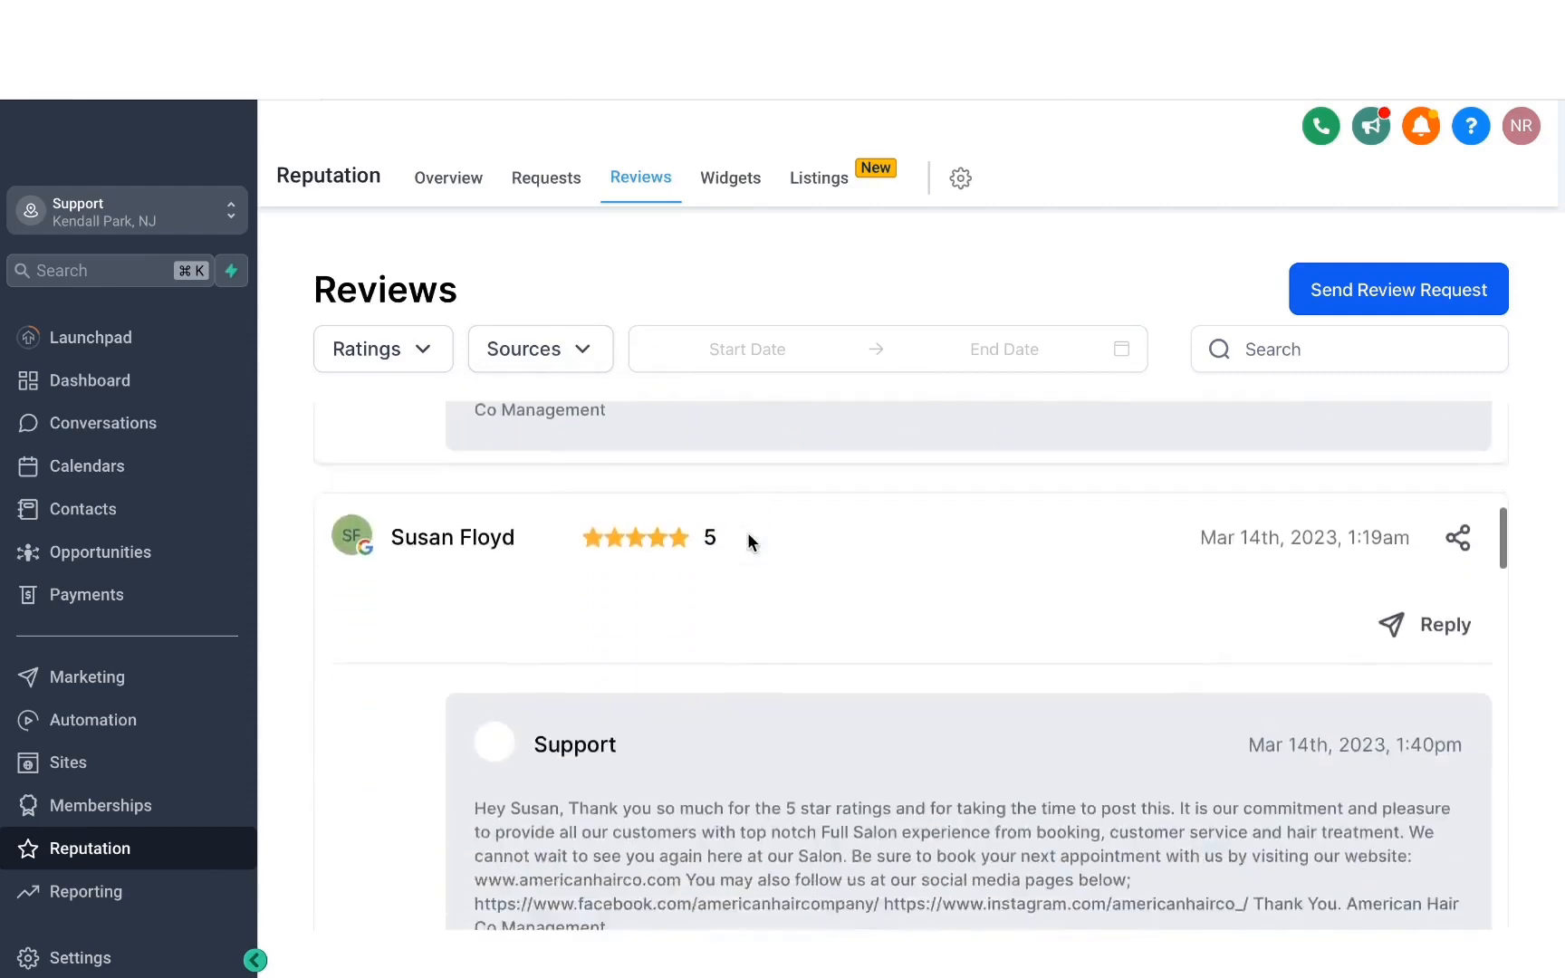
pyautogui.scroll(10, 747, 536)
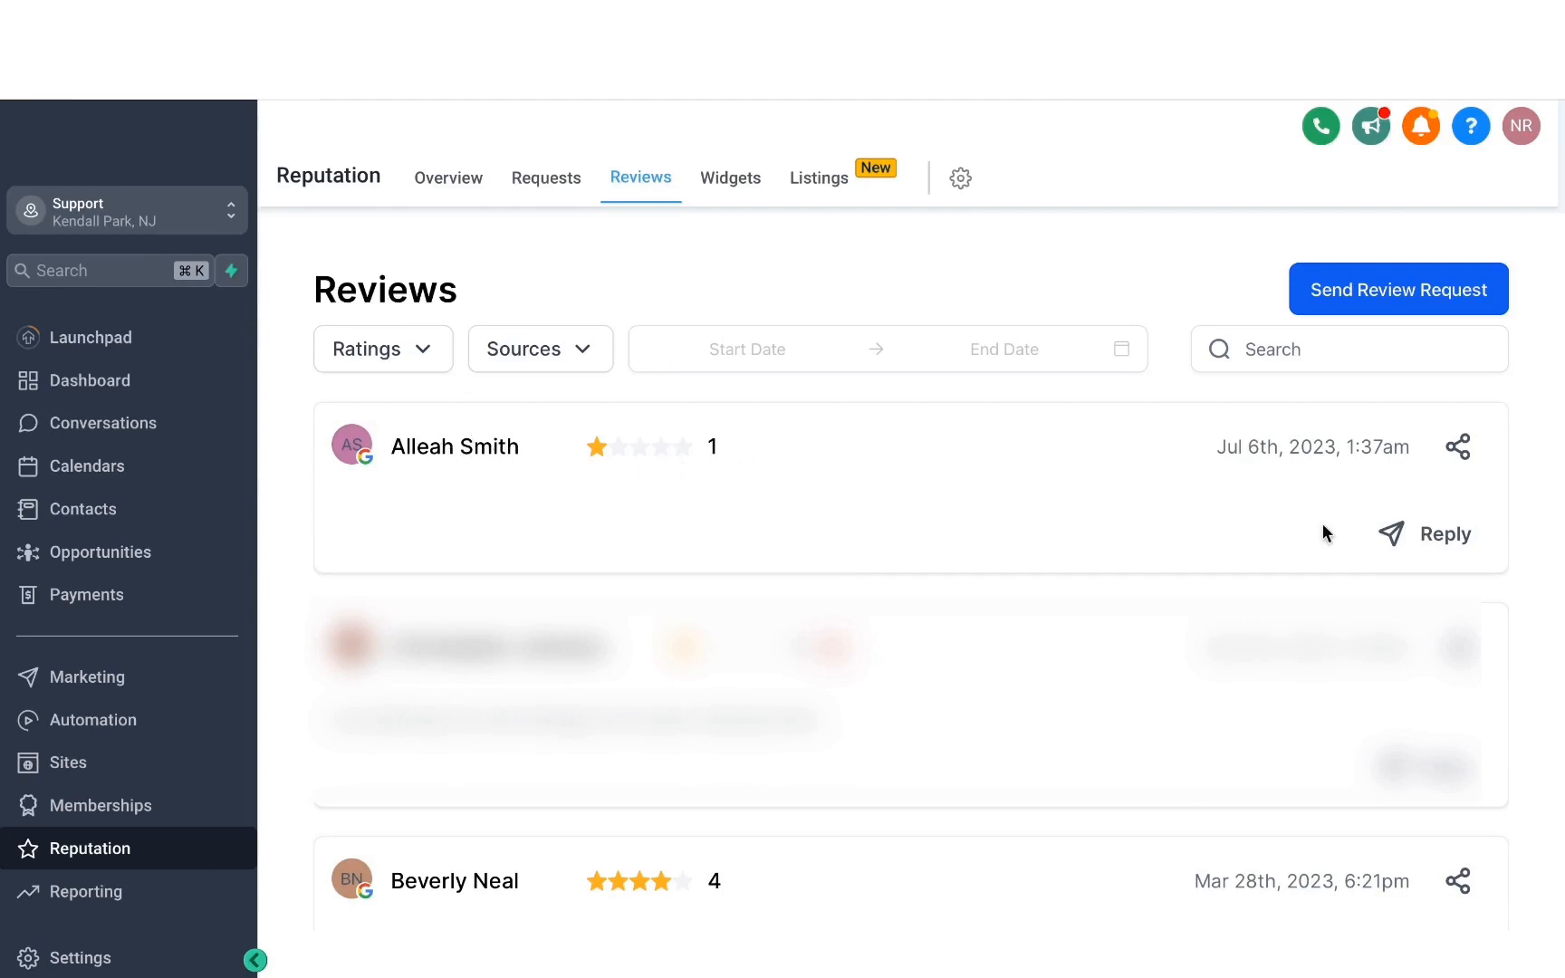
pyautogui.click(1432, 543)
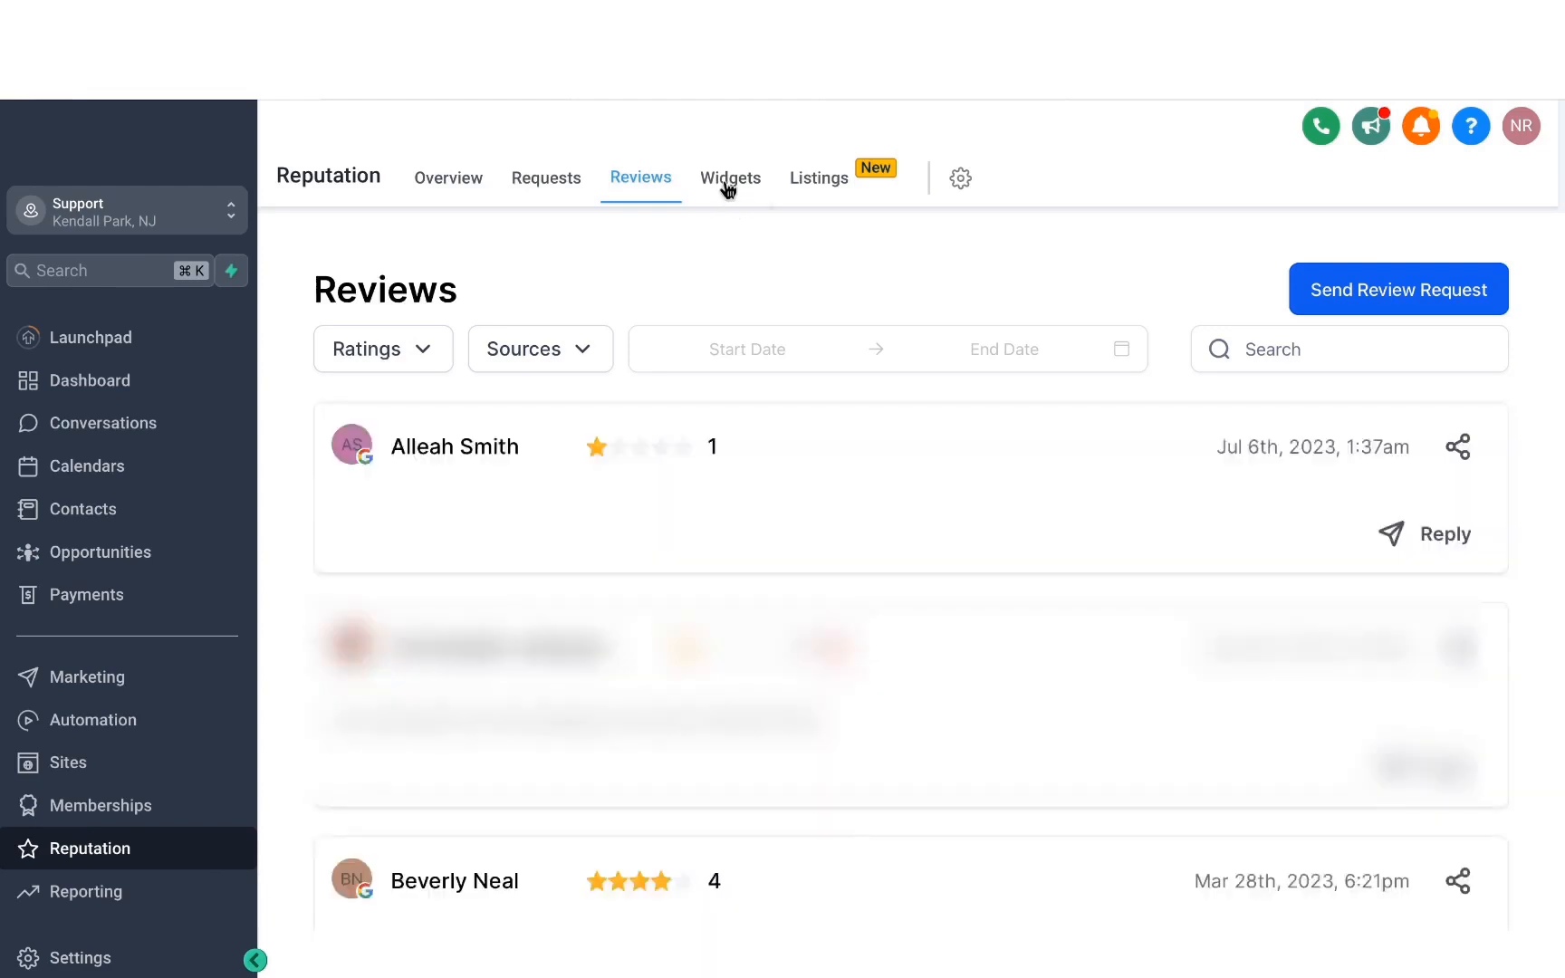
# Create a new review widget, try the Grid layout, and set the widget type to Masonry.
pyautogui.click(729, 181)
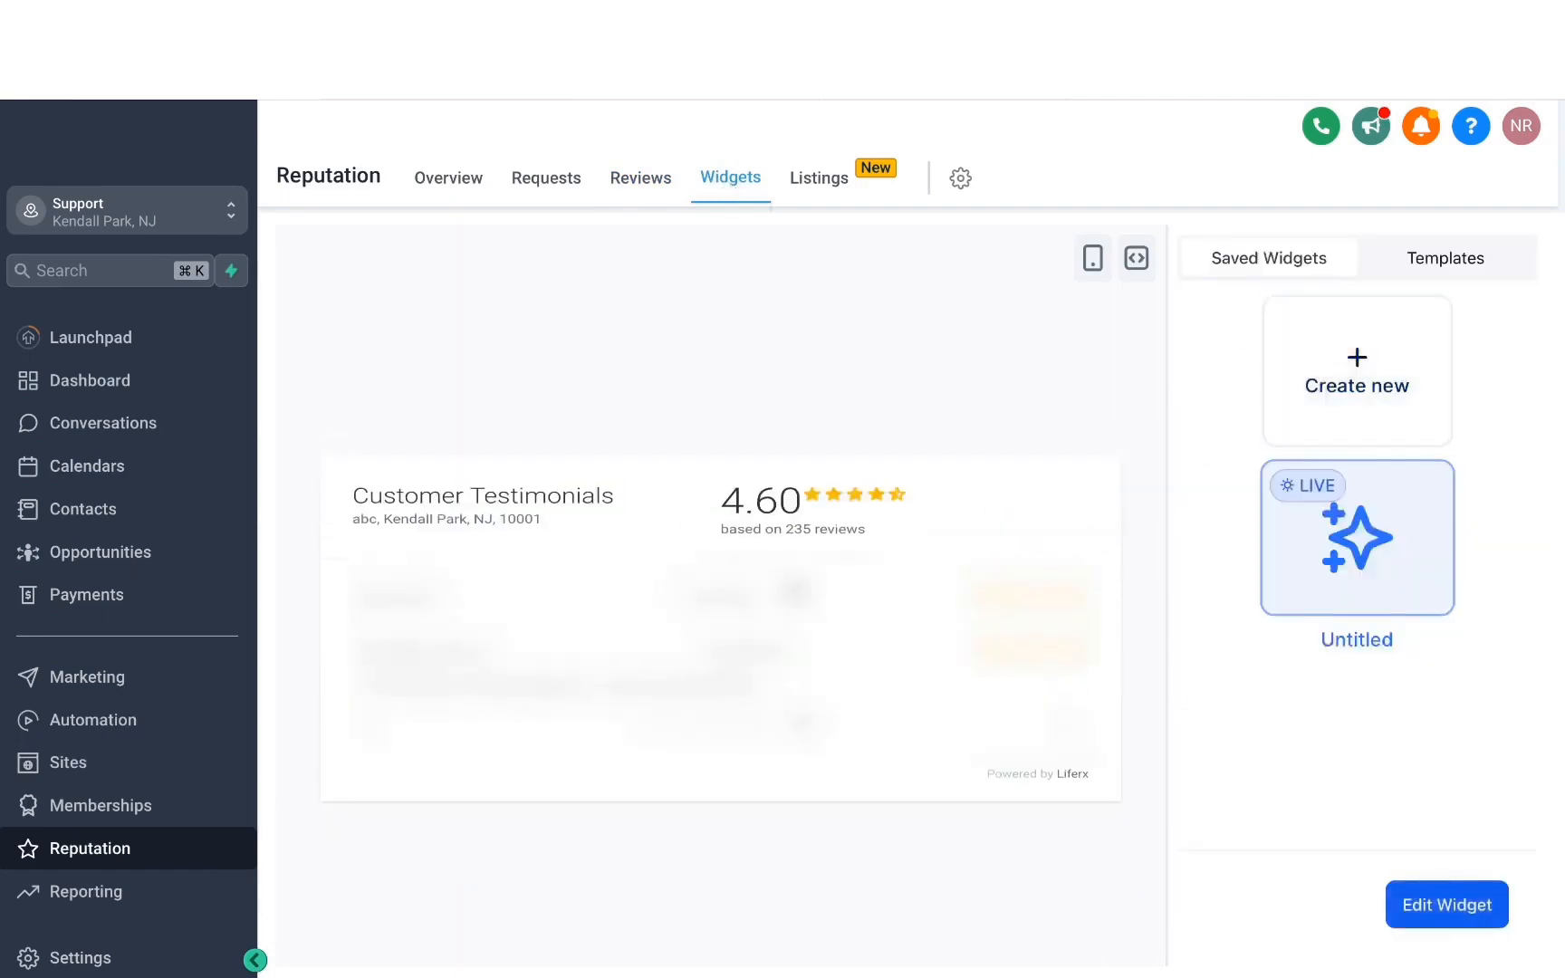
pyautogui.click(1353, 392)
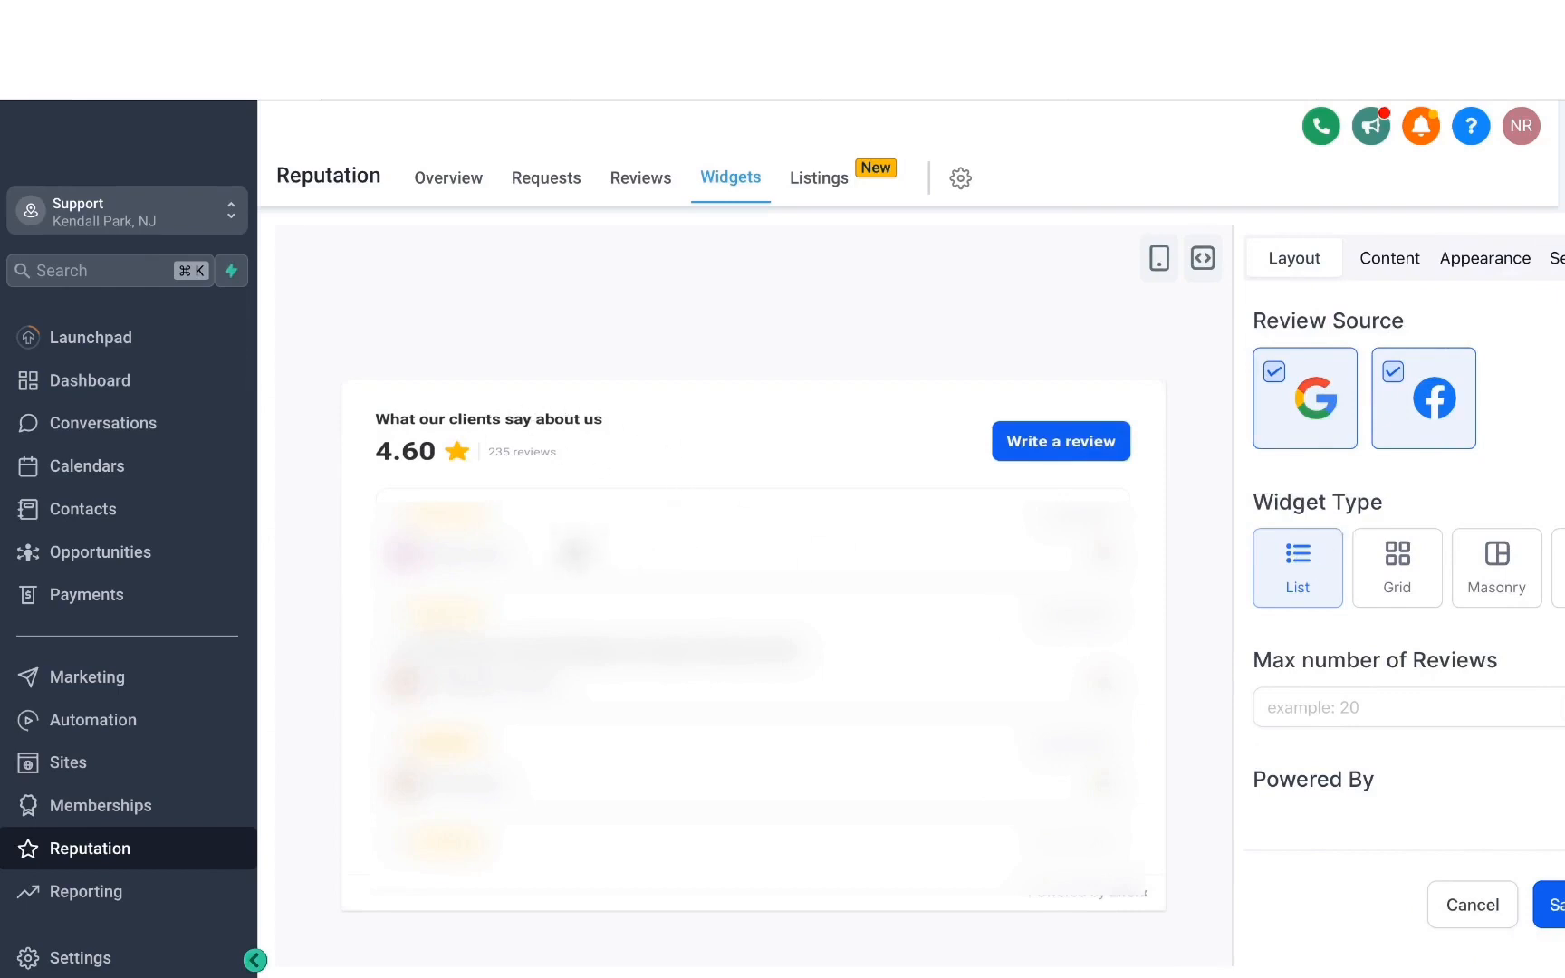
pyautogui.click(1394, 586)
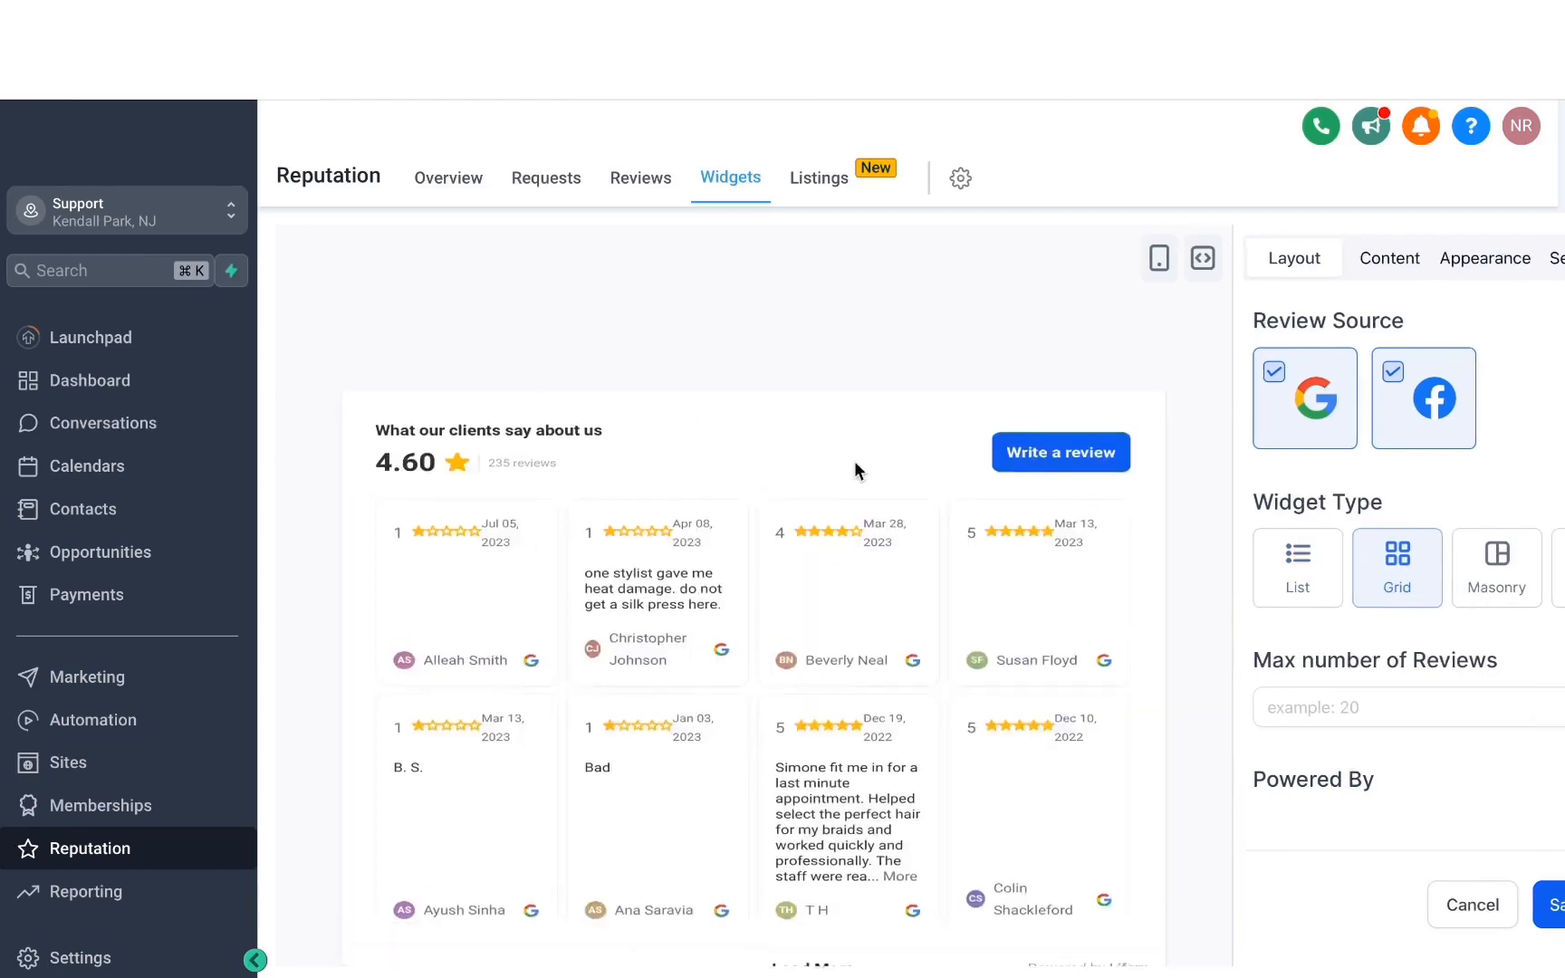
pyautogui.click(1496, 578)
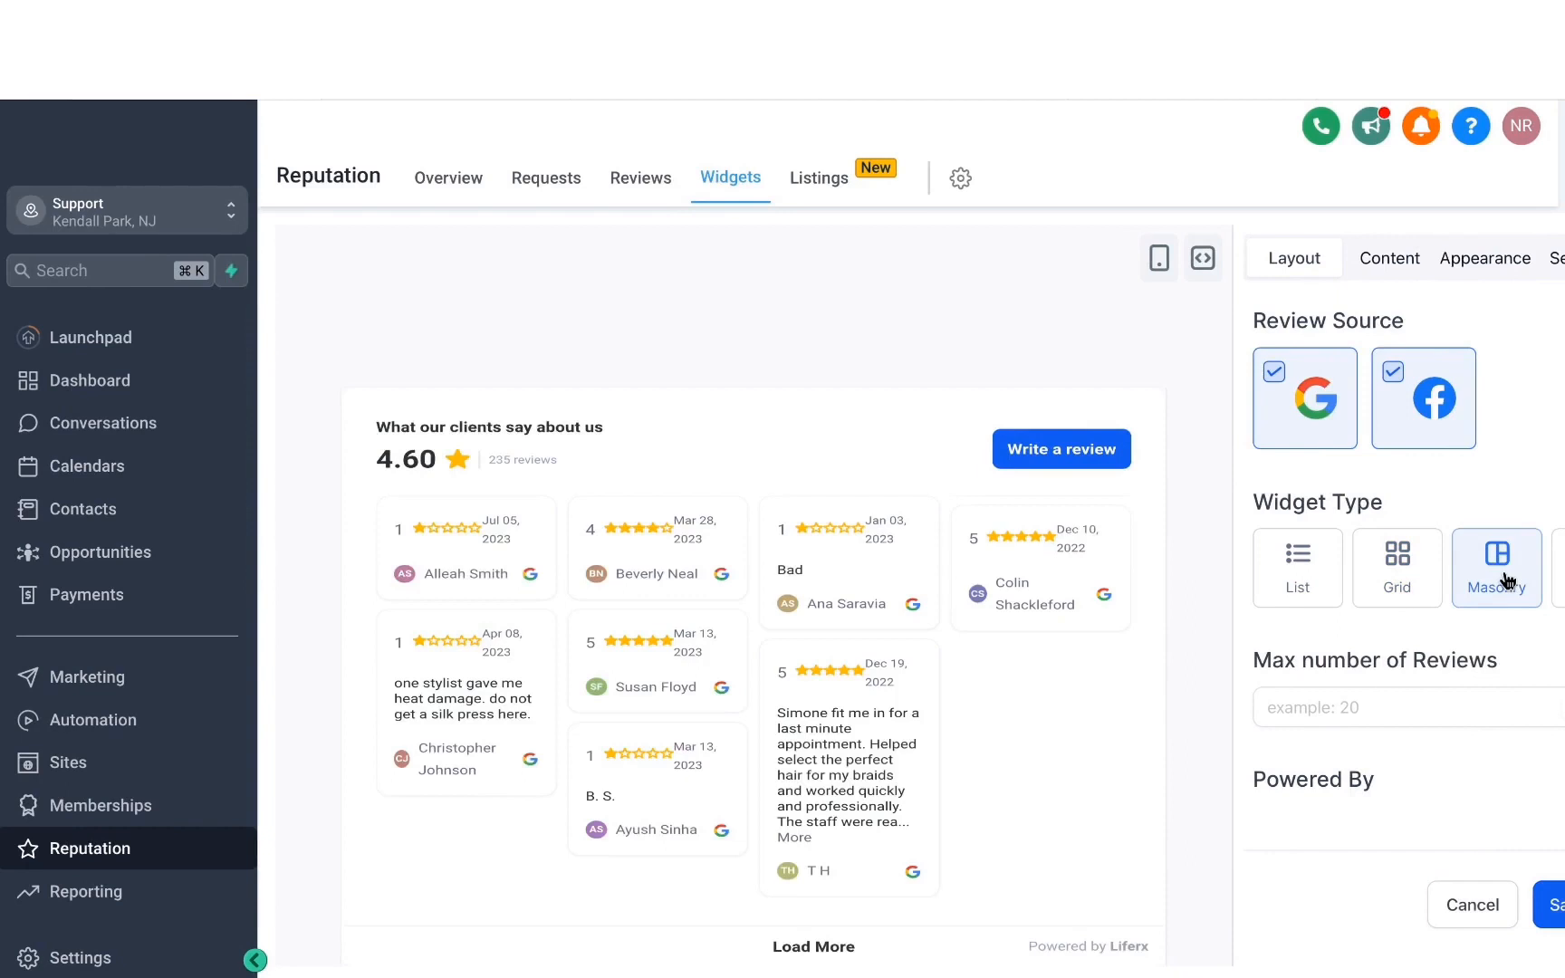
# Limit the widget to a maximum of 10 reviews and exclude Facebook from its review sources.
pyautogui.click(1337, 710)
pyautogui.write('10')
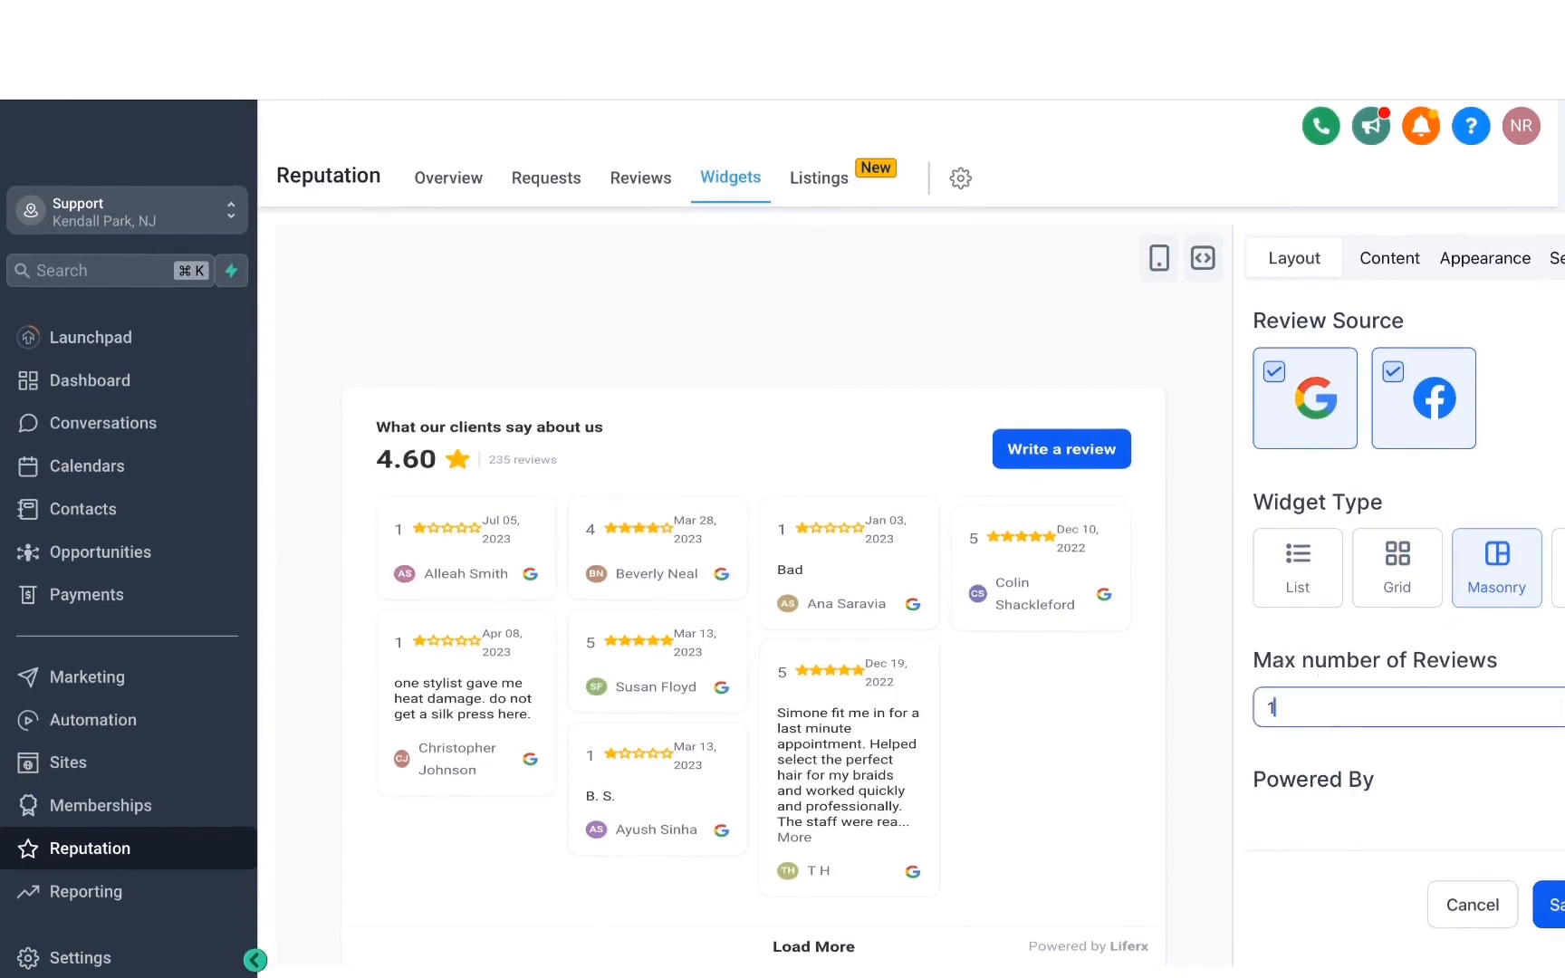
pyautogui.click(1357, 755)
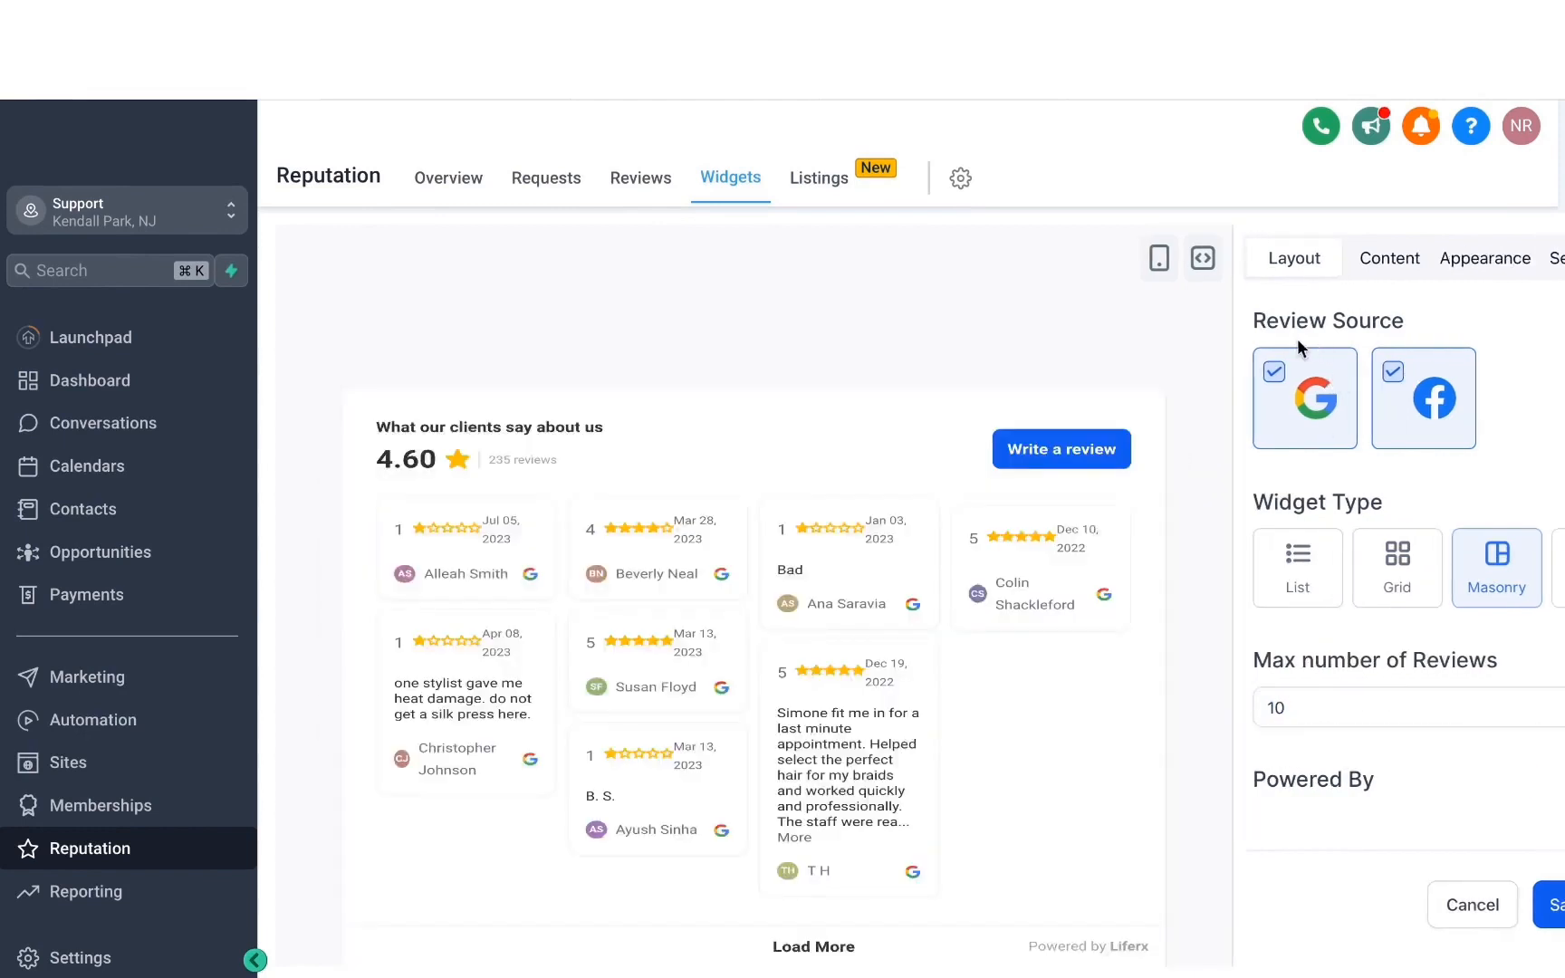
pyautogui.click(1394, 375)
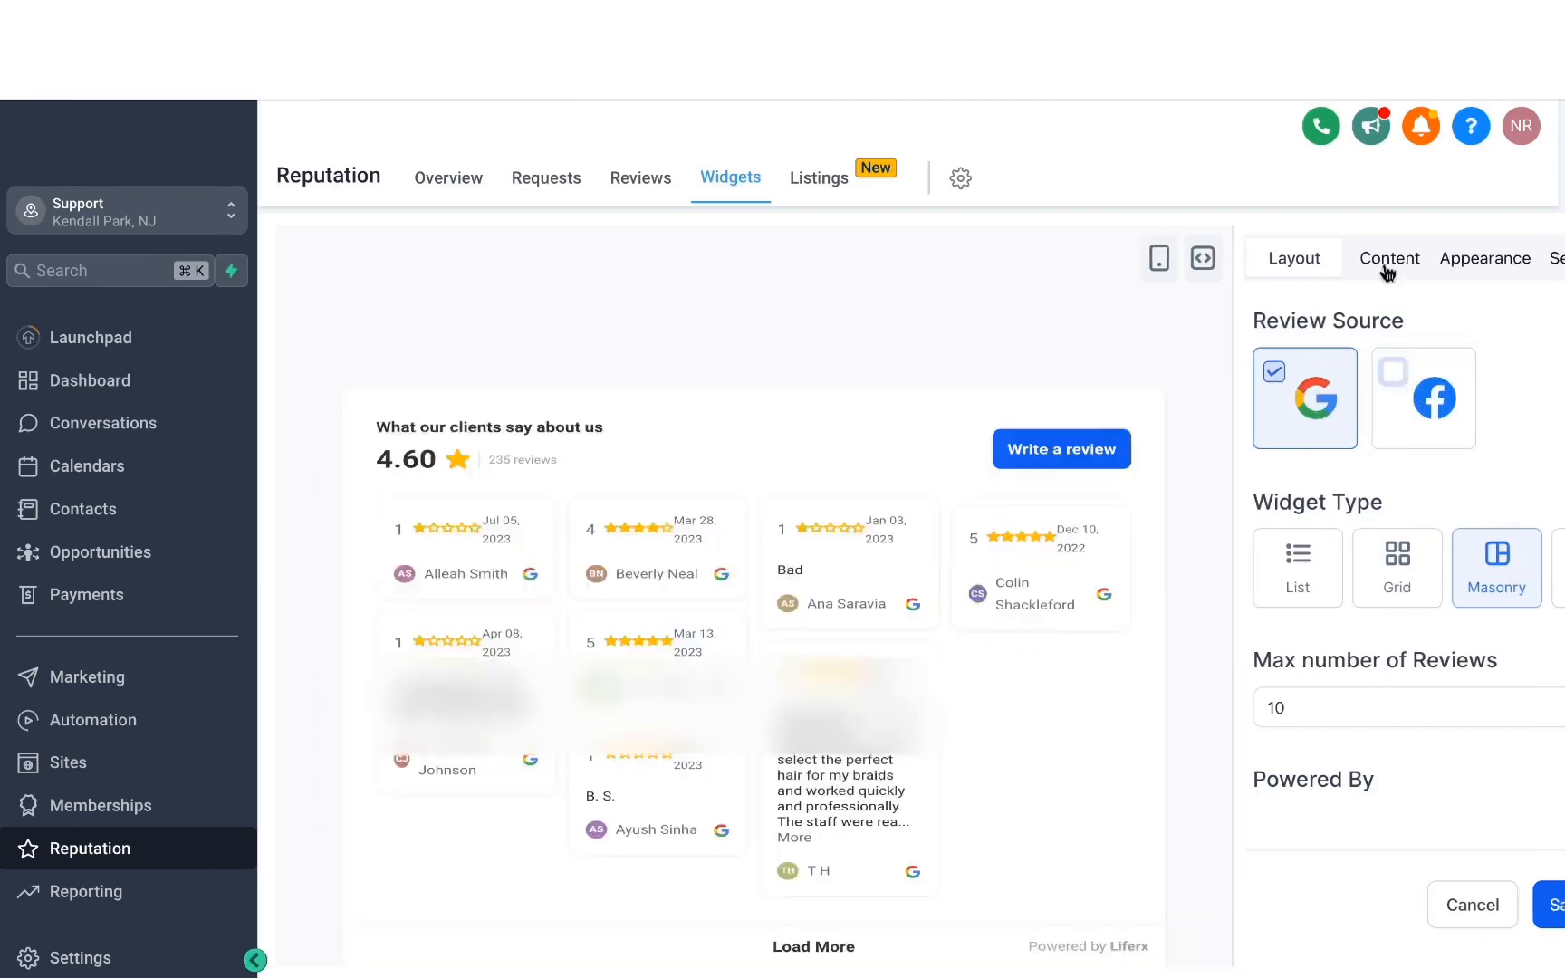
# Set the widget's heading to "See what our customers have to say".
pyautogui.click(1296, 262)
pyautogui.click(1286, 390)
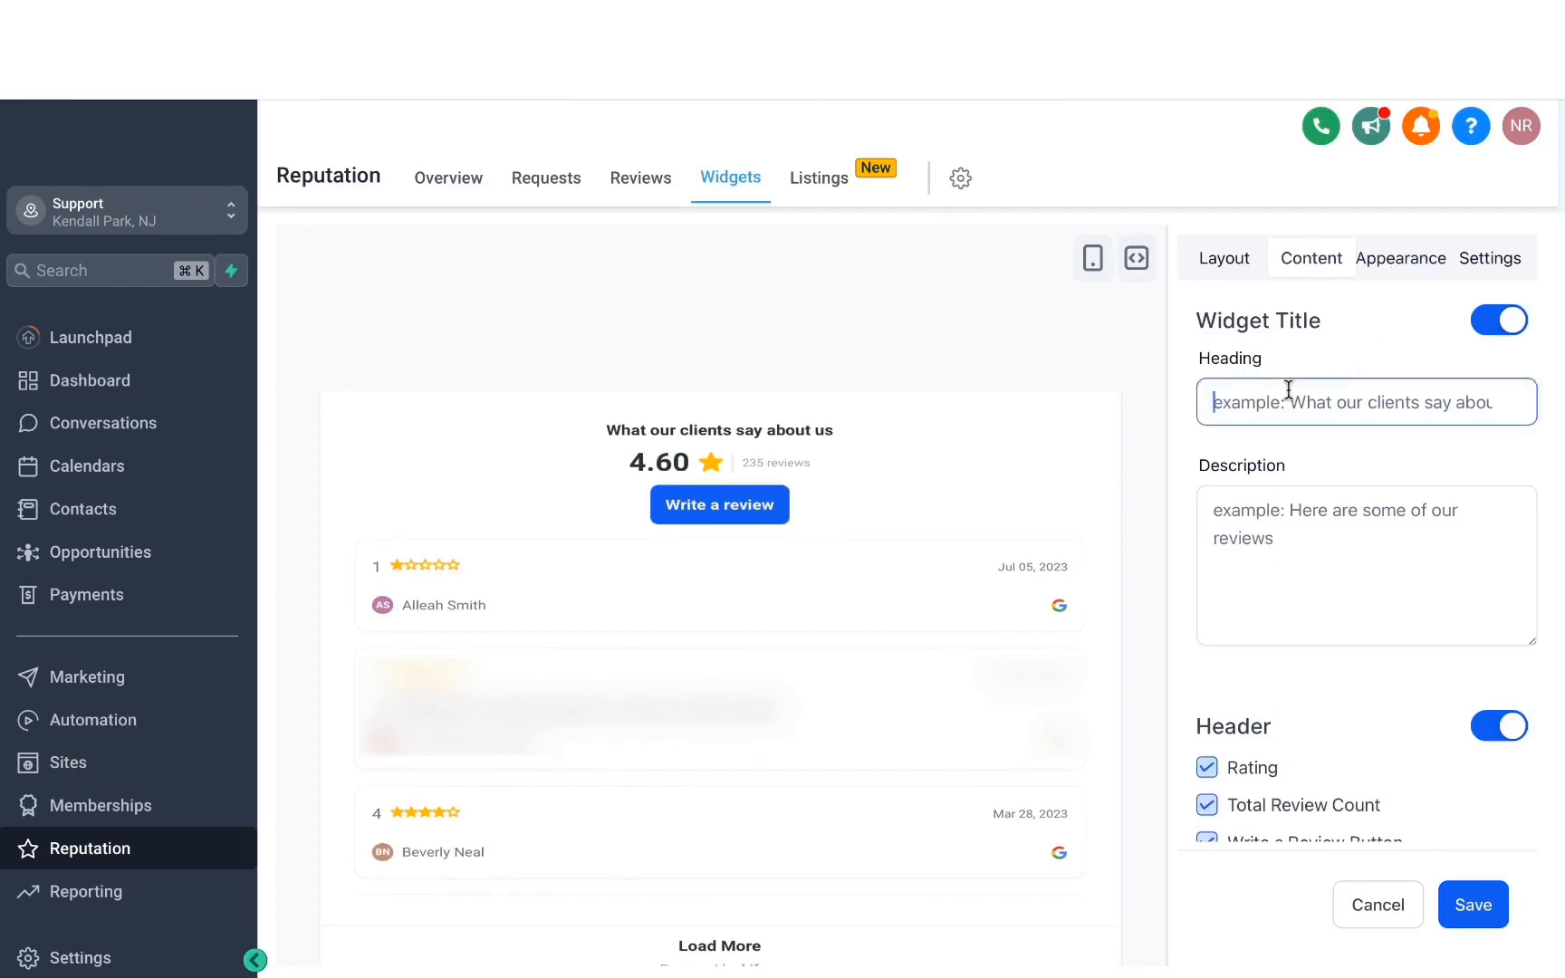
pyautogui.write('See wha')
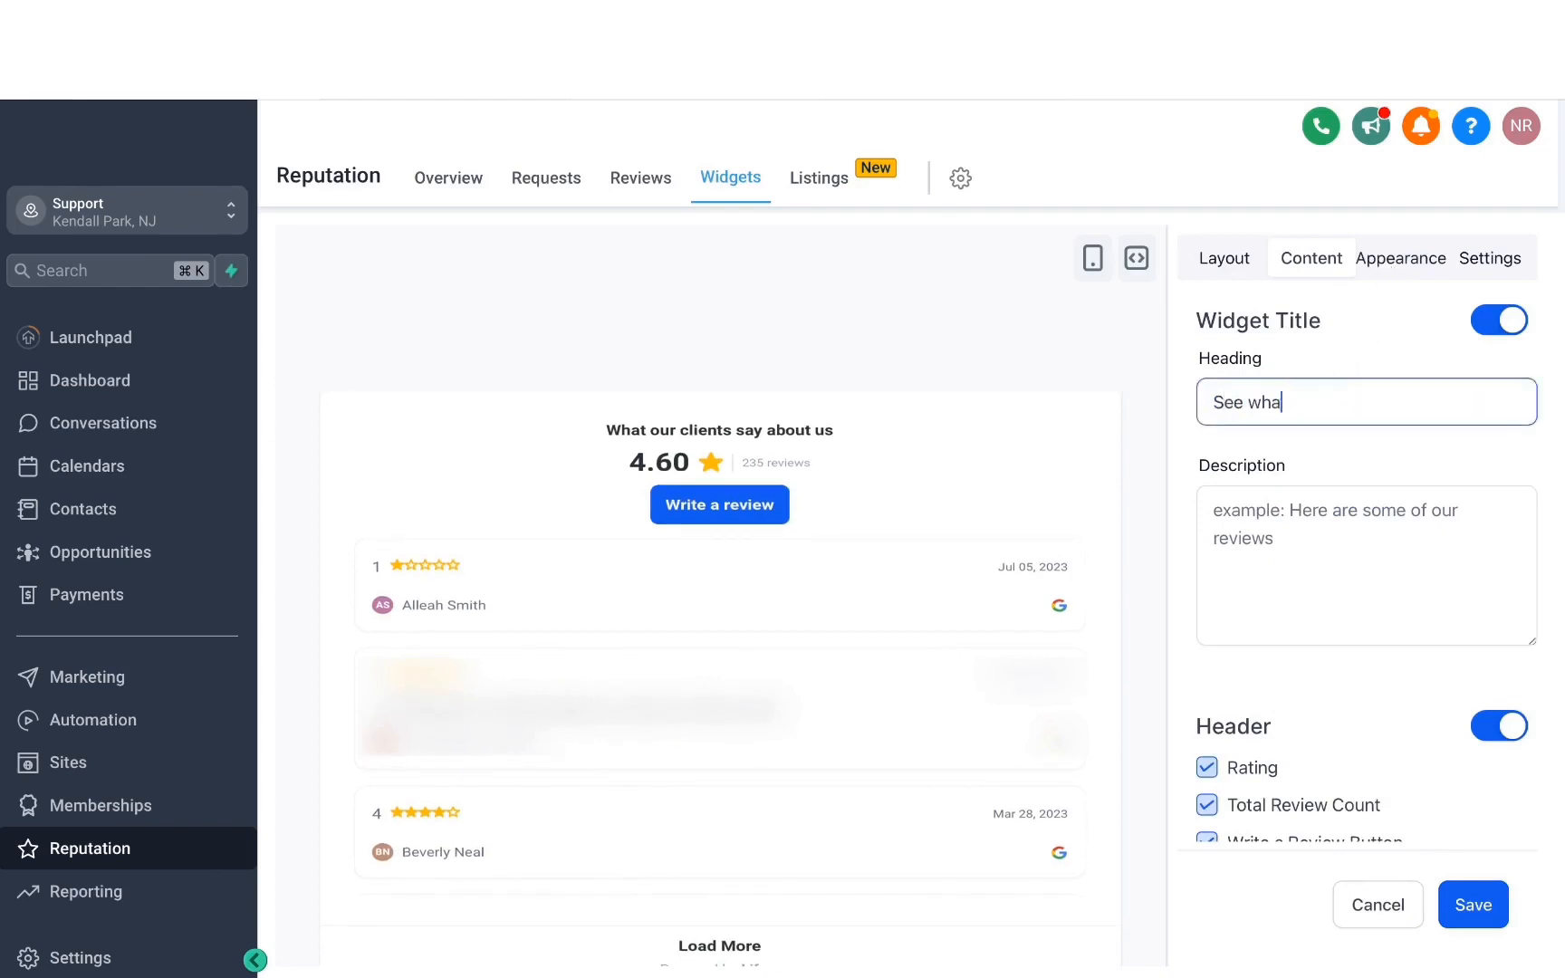
pyautogui.write('t our customers have to say')
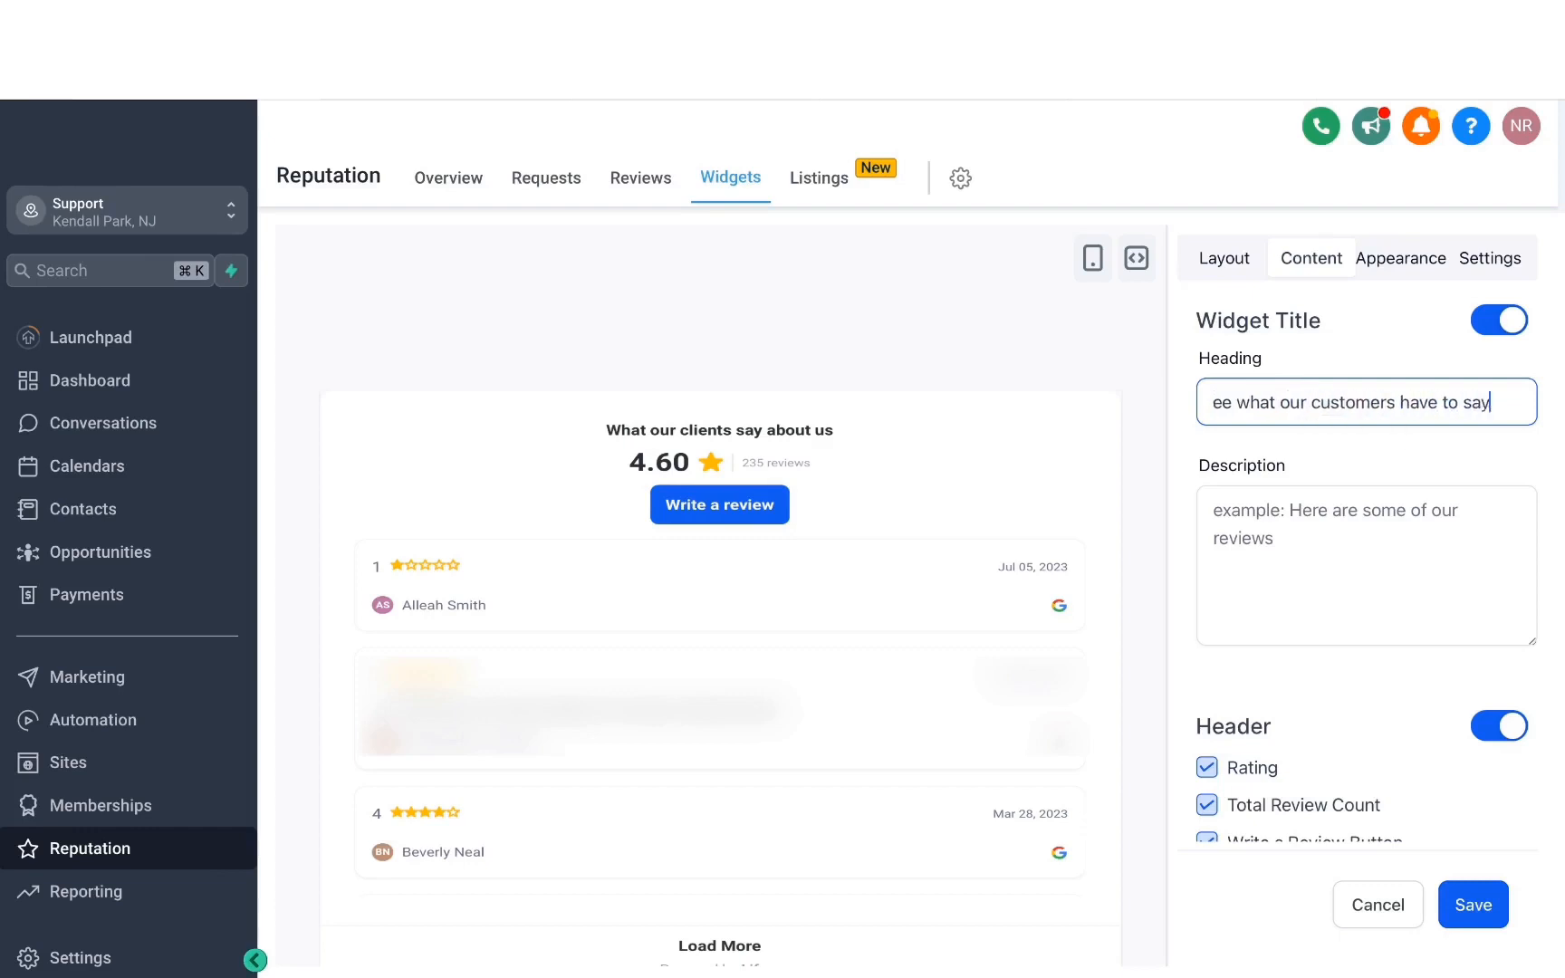
pyautogui.click(582, 417)
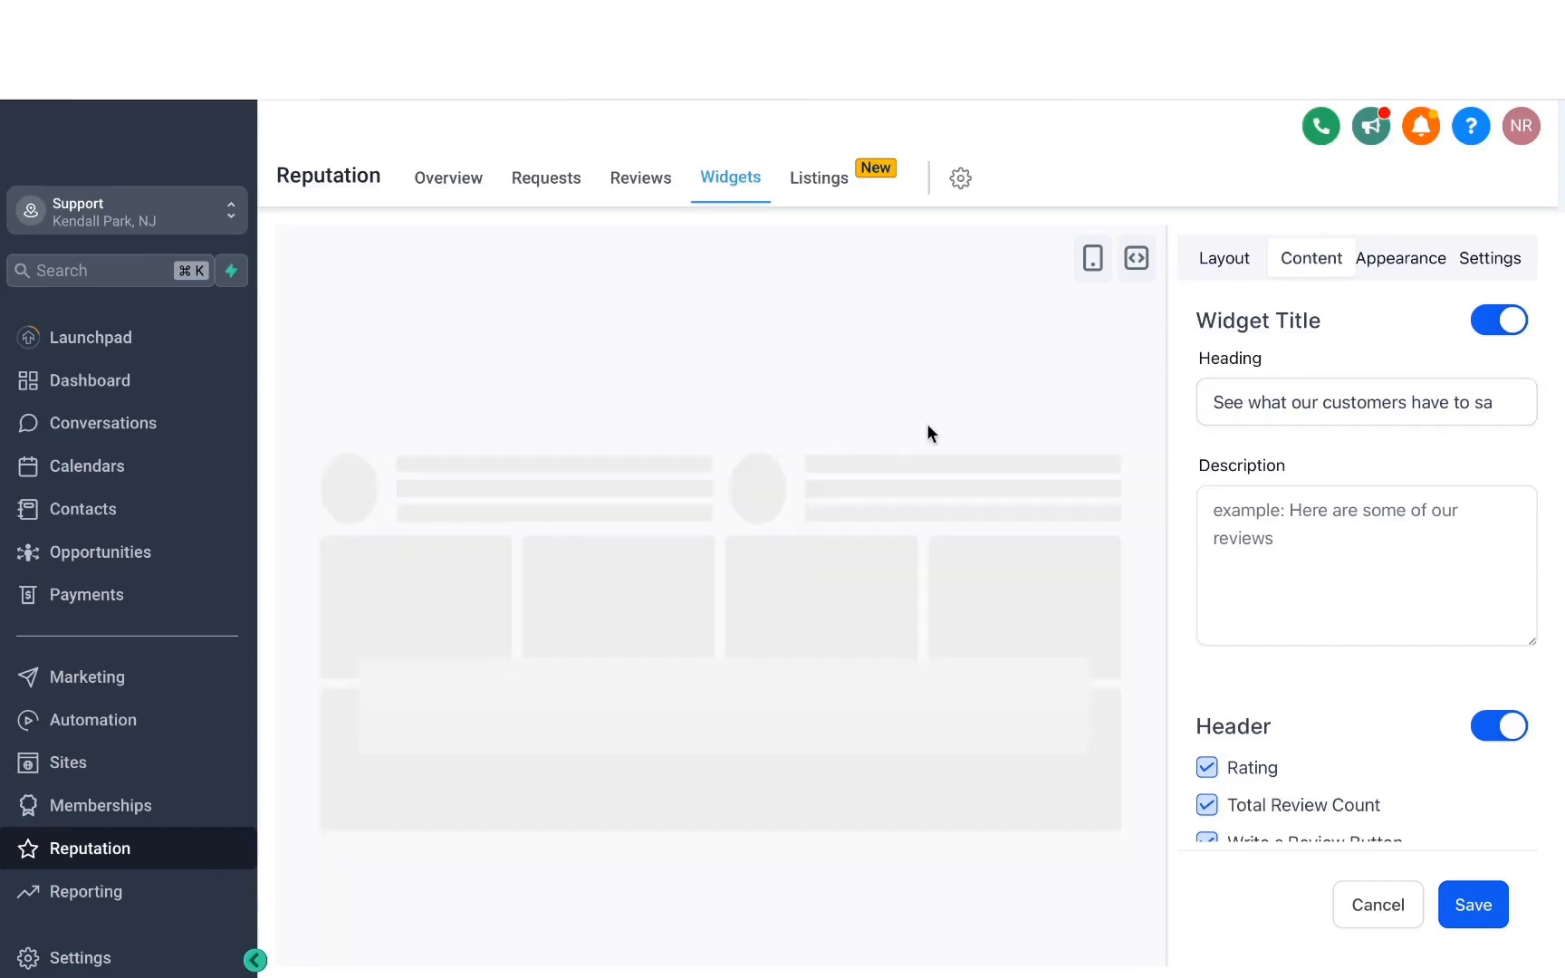
# Review the widget's description and header options, and switch its theme to Dark.
pyautogui.click(1258, 508)
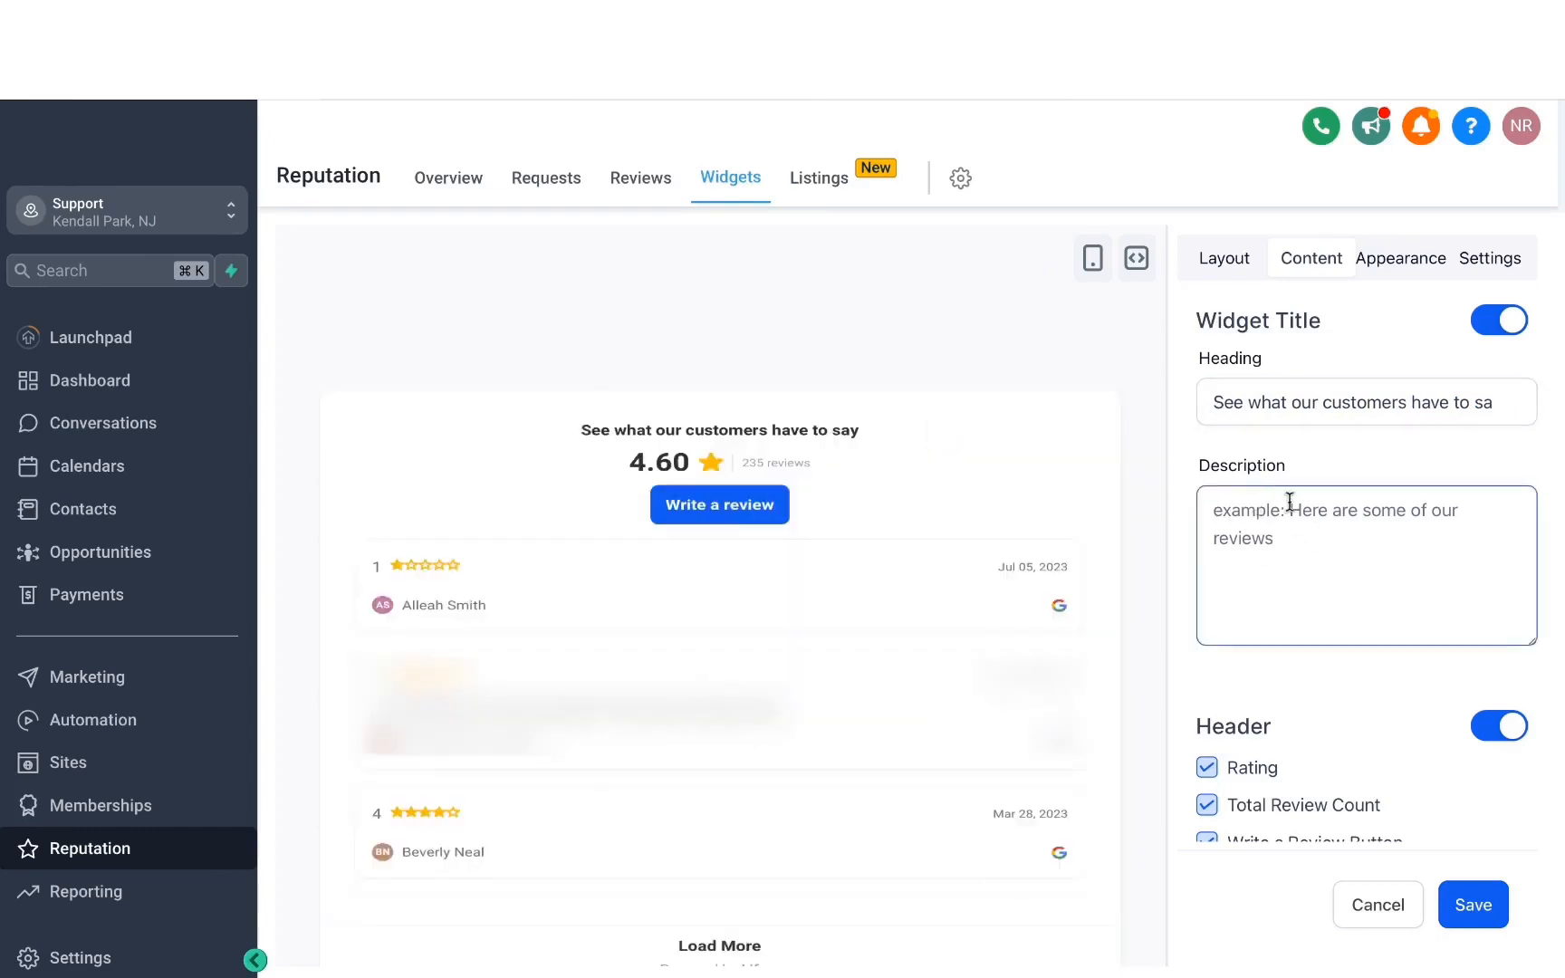
pyautogui.click(1388, 730)
pyautogui.scroll(-1, 1381, 737)
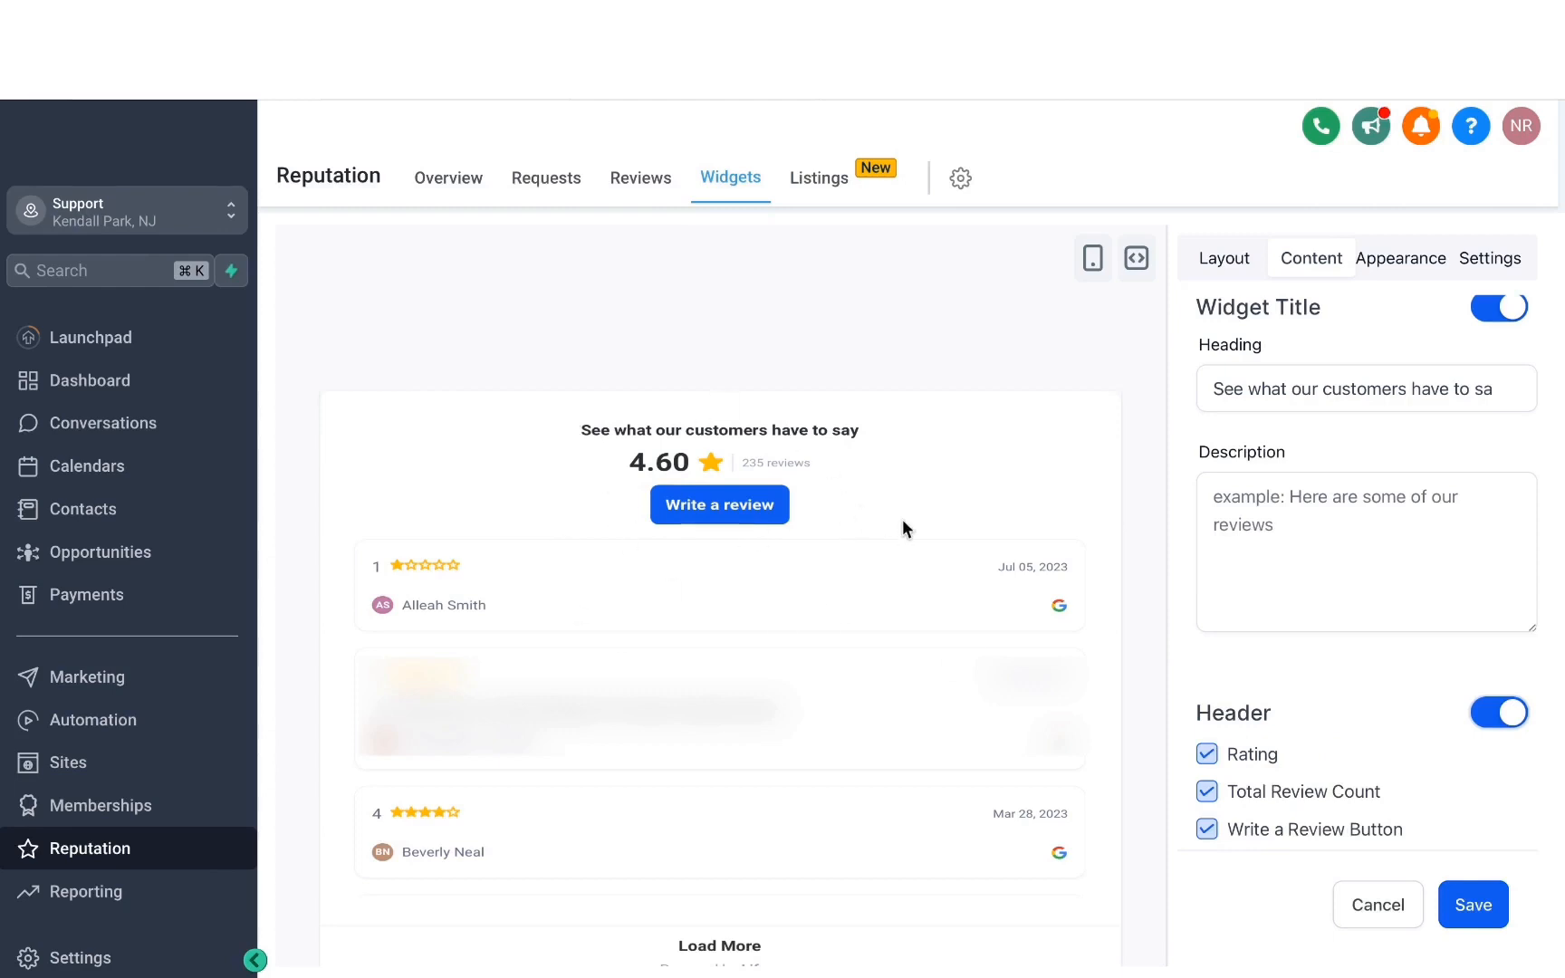
pyautogui.click(1399, 261)
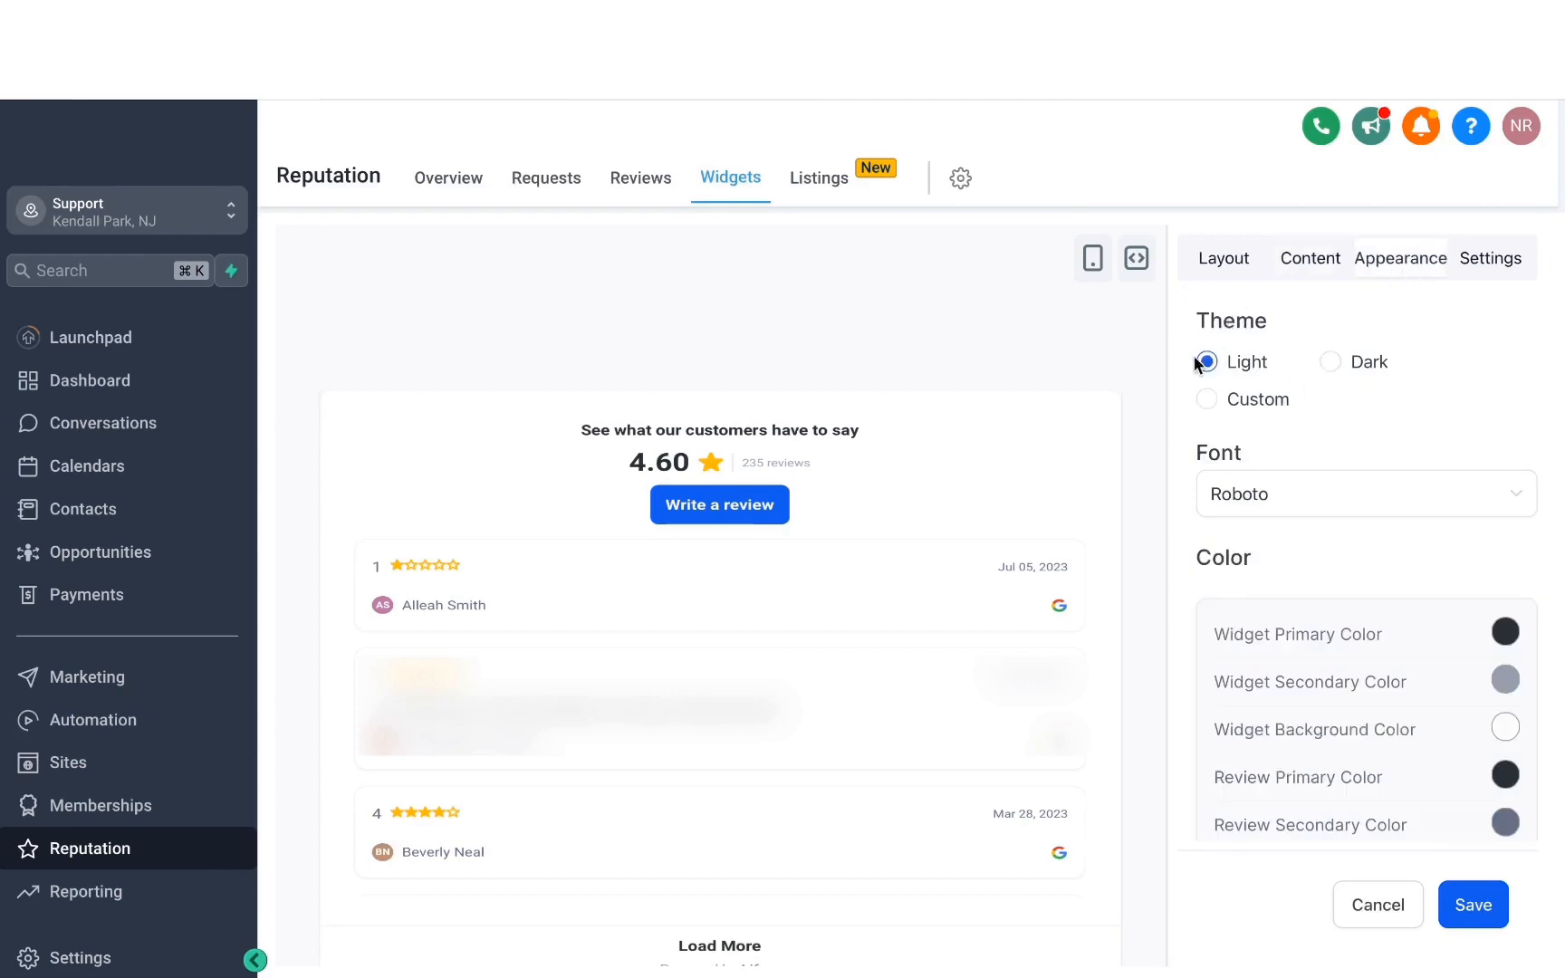
pyautogui.click(1330, 362)
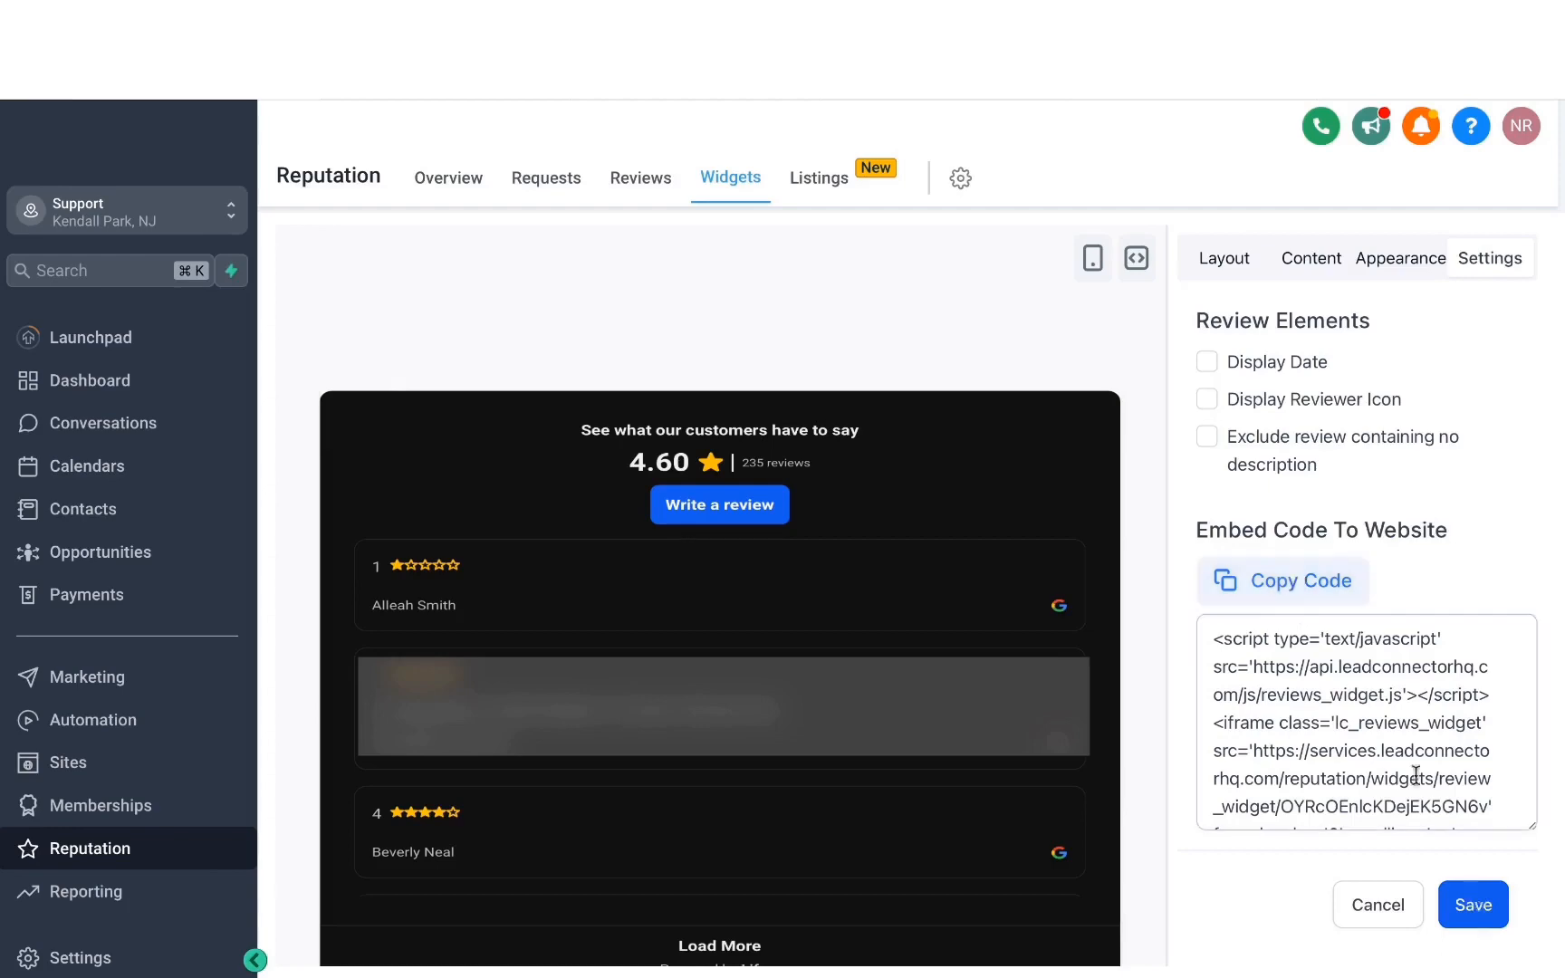
# Save the widget under the name "Google review widget" without making it live.
pyautogui.click(1472, 901)
pyautogui.click(660, 545)
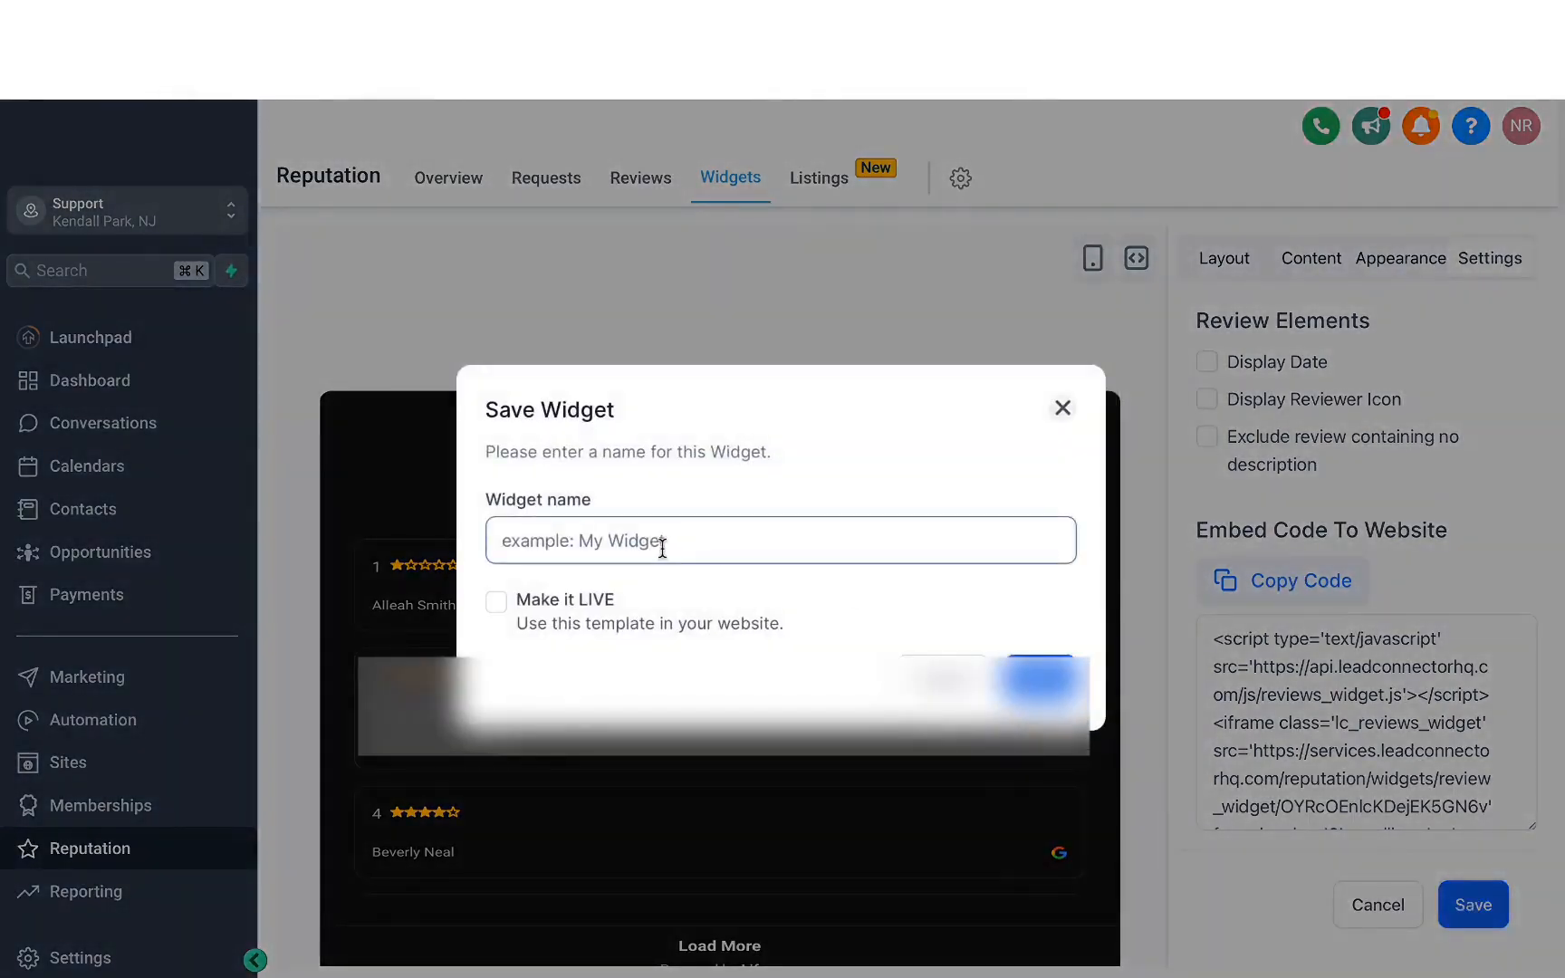
pyautogui.write('Google review widget')
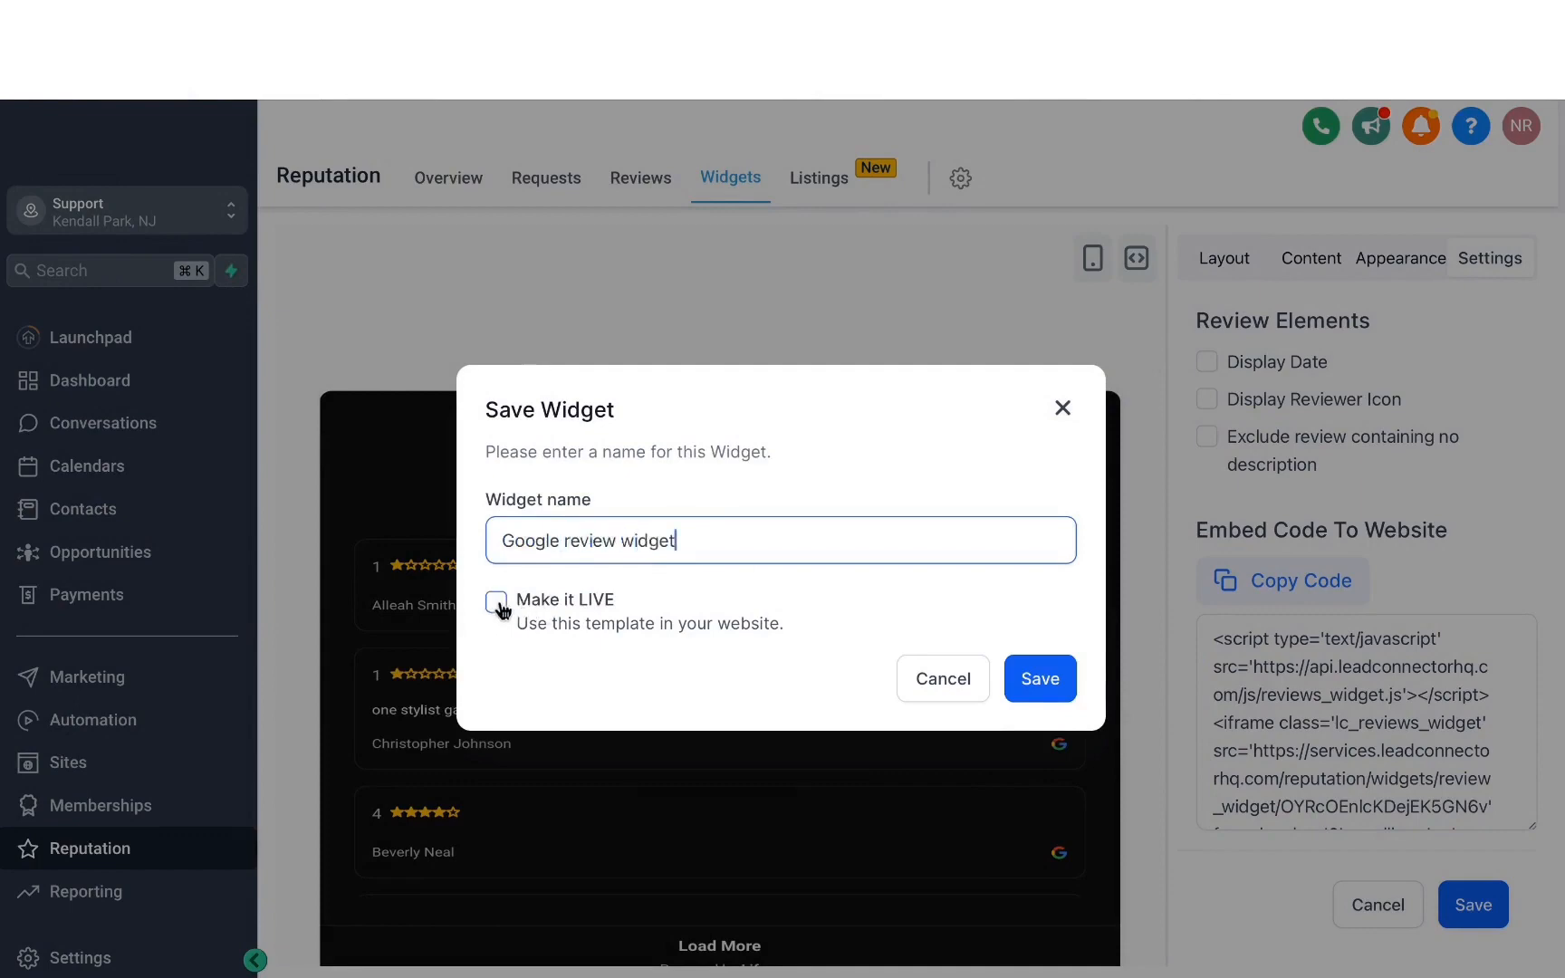
pyautogui.click(1043, 688)
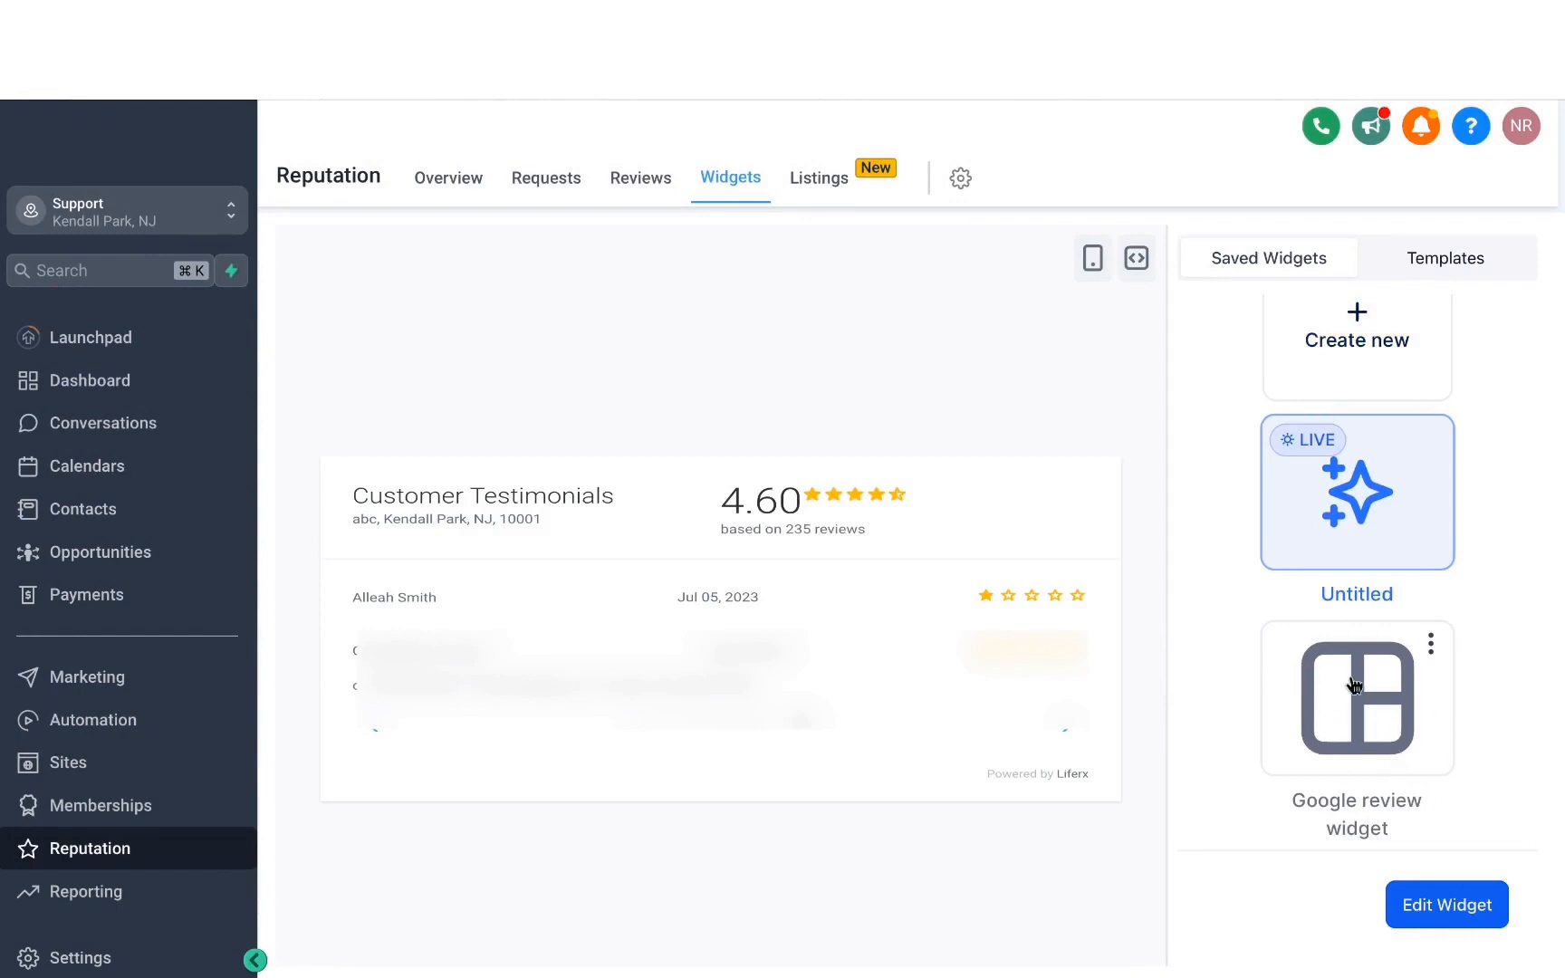
# Look over the saved widgets and open the business's online listings overview.
pyautogui.scroll(1, 1333, 548)
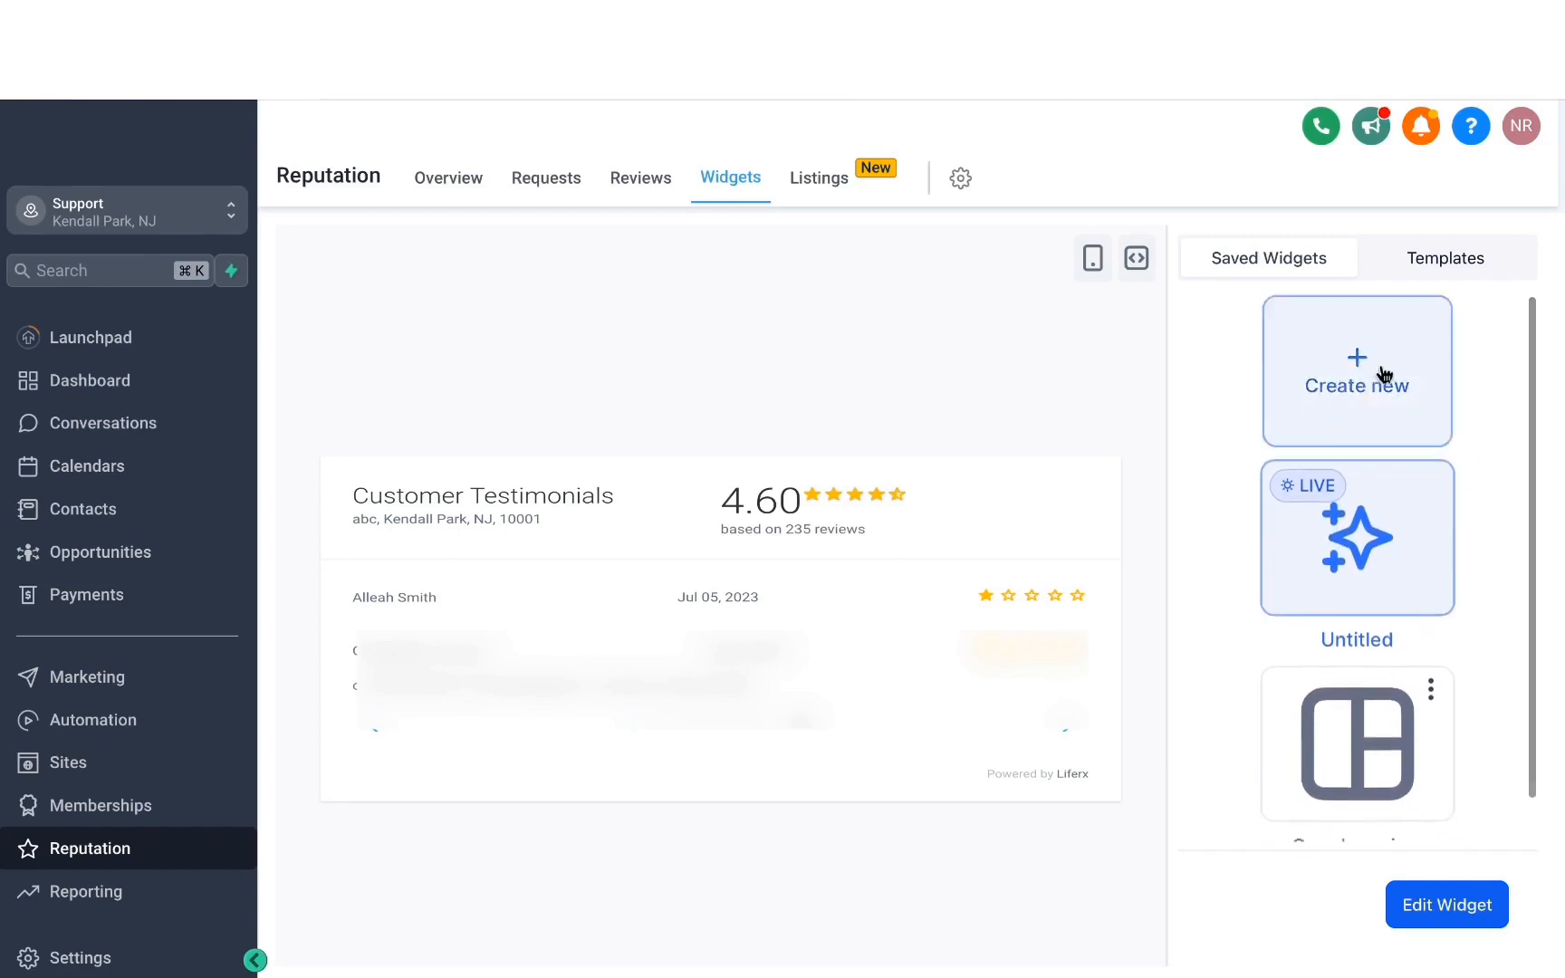
pyautogui.click(818, 177)
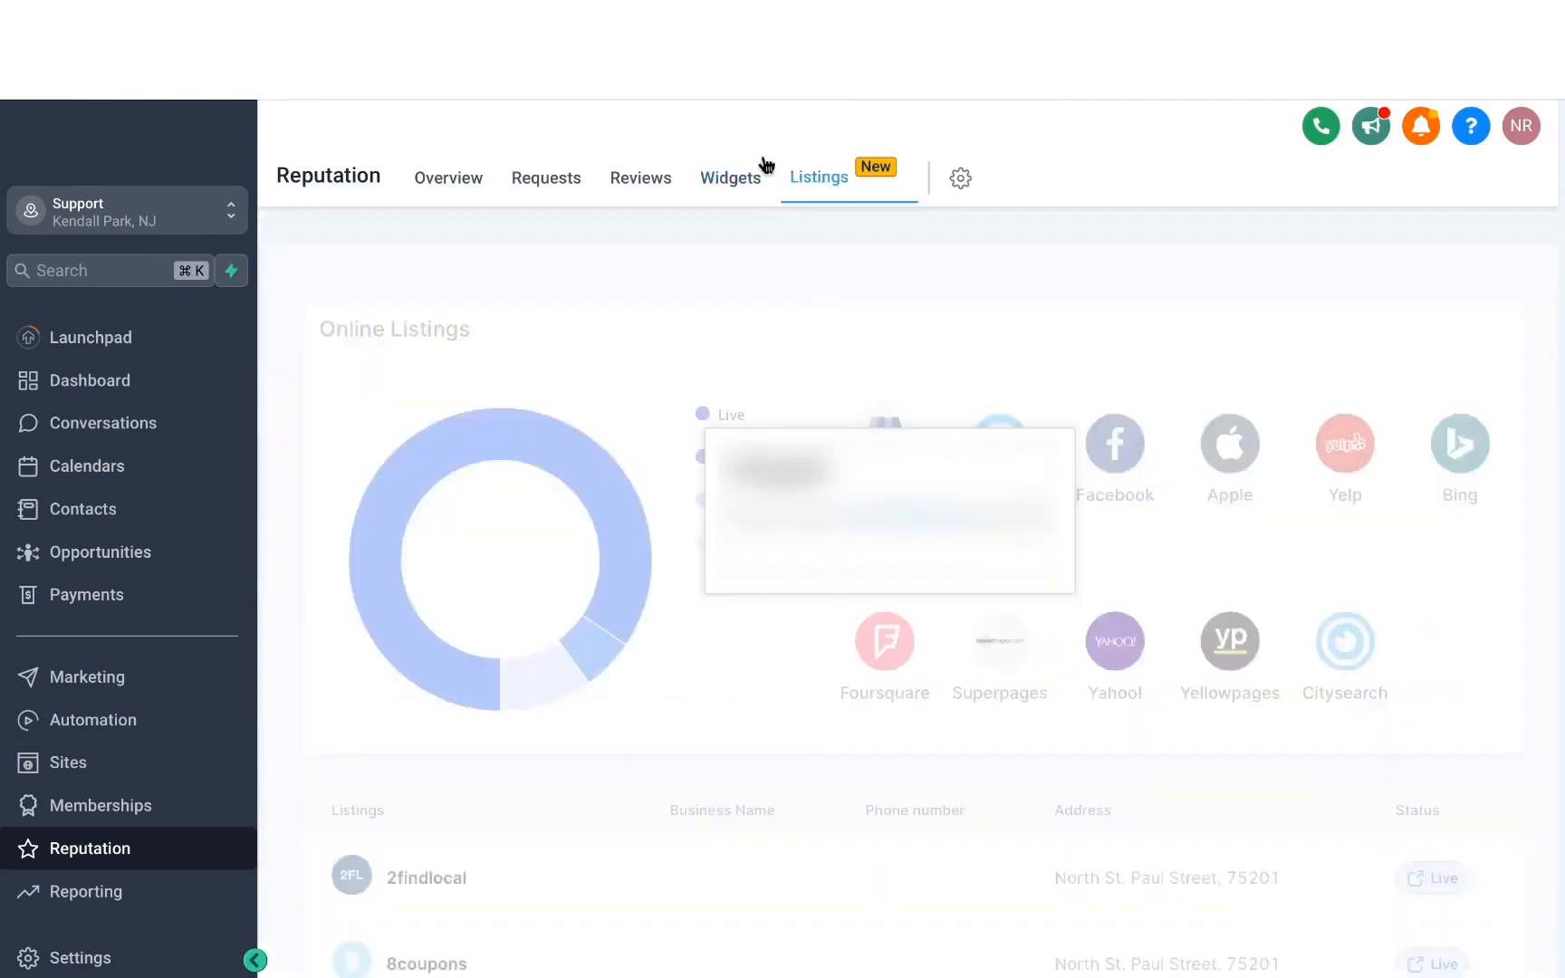